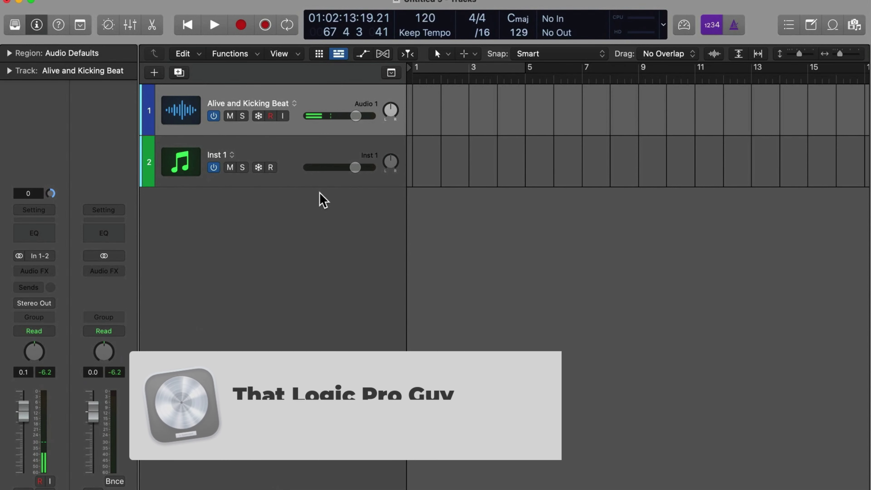
Search the loop library for 'alive' and place Alive and Kicking Beat on track 1 at bar 3.
key("o")
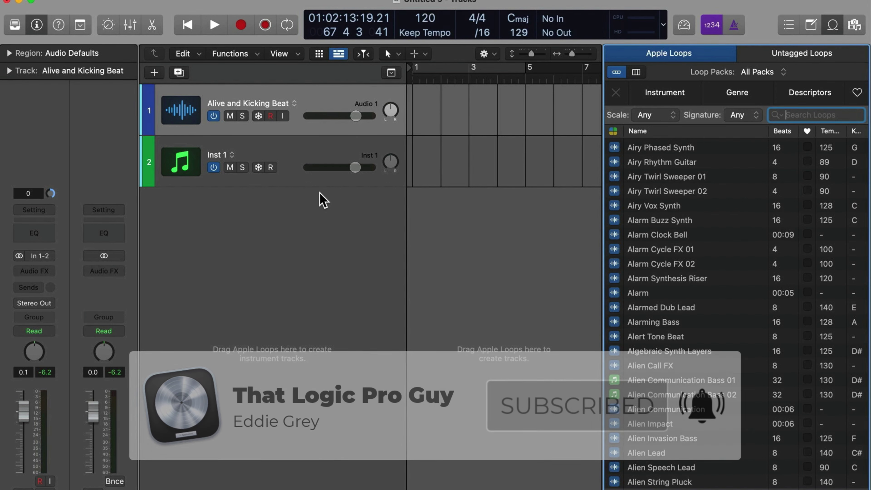
type("a")
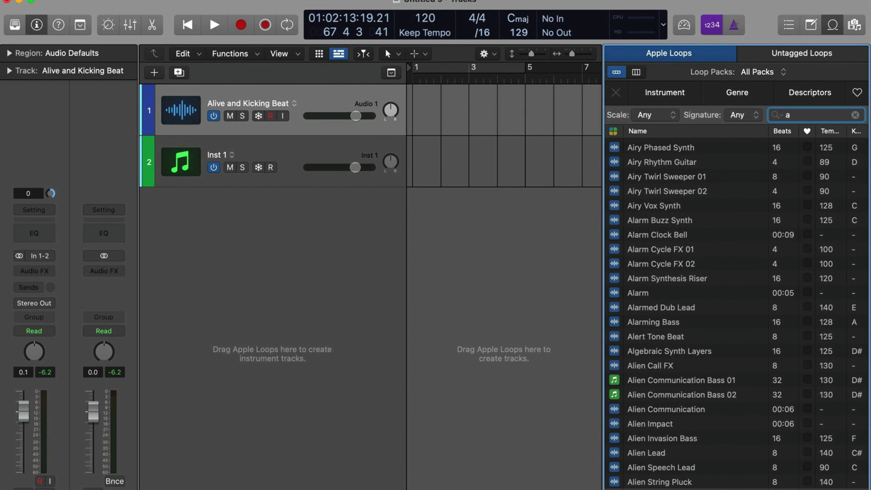
type("live")
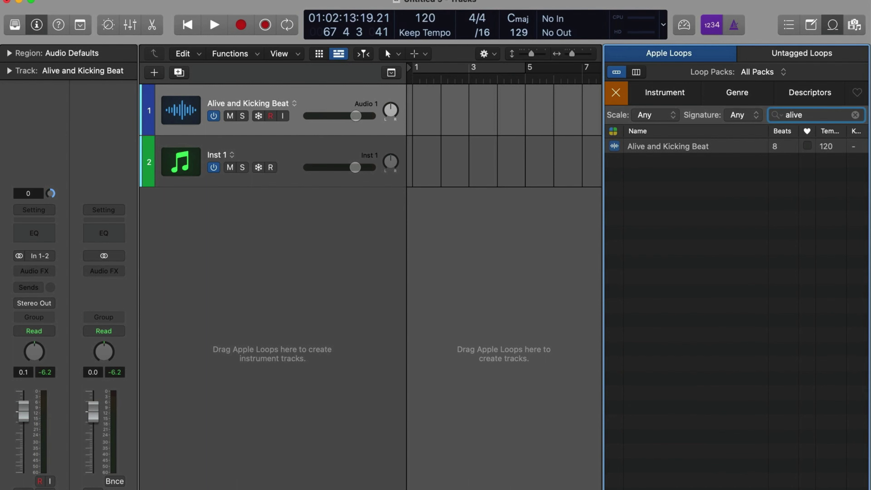
left_click_drag(677, 150, 459, 133)
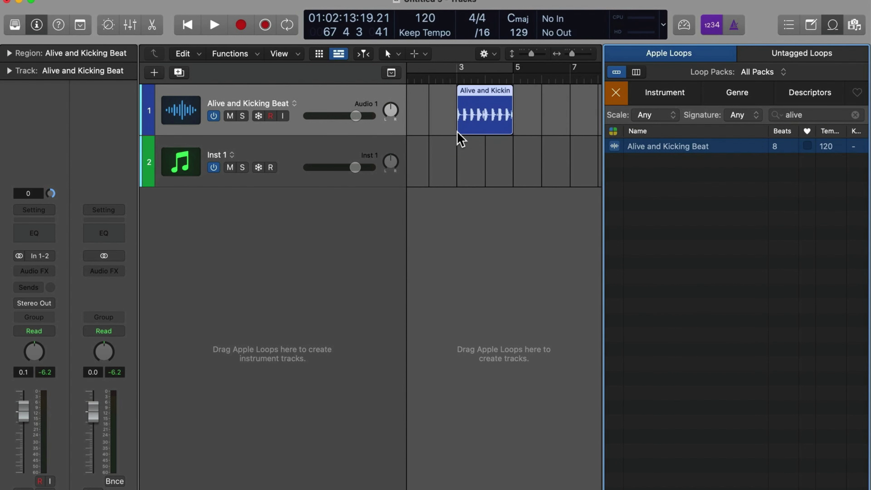
Set a cycle over the Alive and Kicking Beat region and play it back to audition the loop.
key("o")
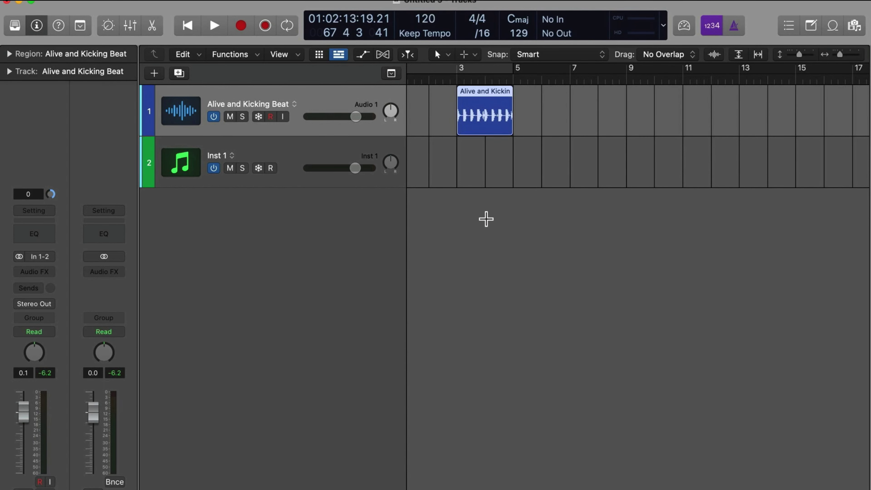
key("cmd+u")
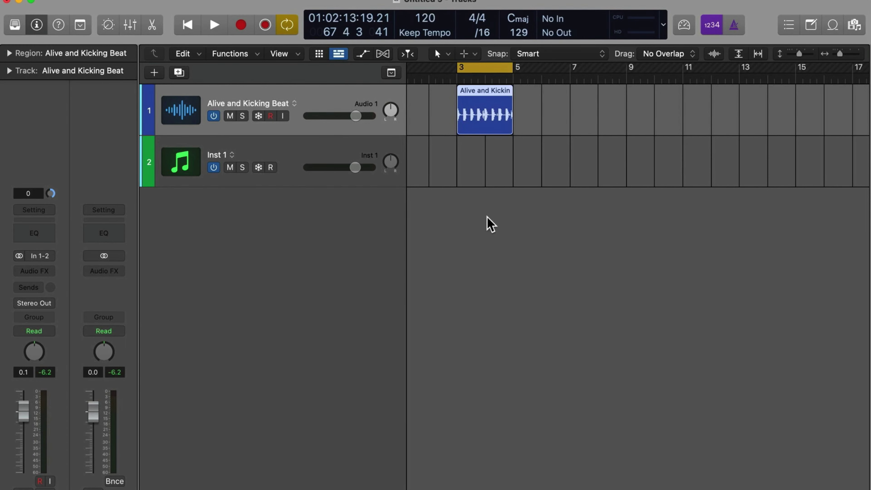
key("space")
key("XF86AudioRaiseVolume")
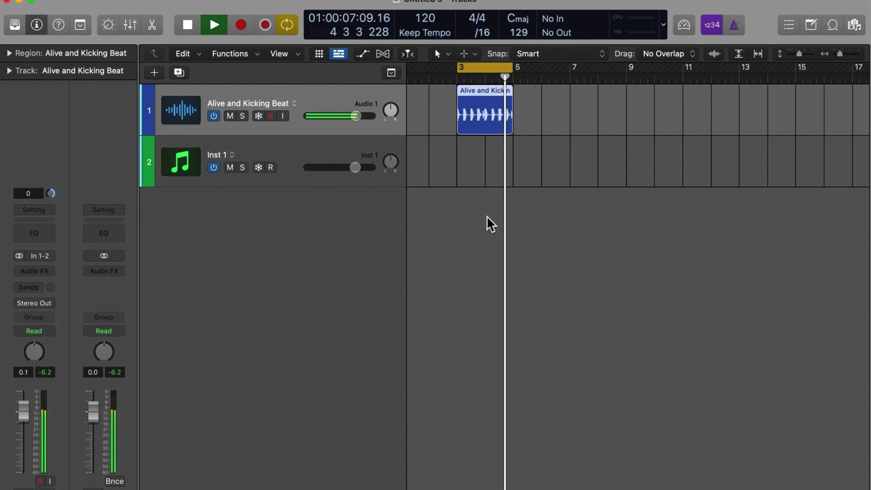
key("space")
Trim the Alive and Kicking Beat region to just its first kick at bar 3.
scroll(534, 198, "up", 5)
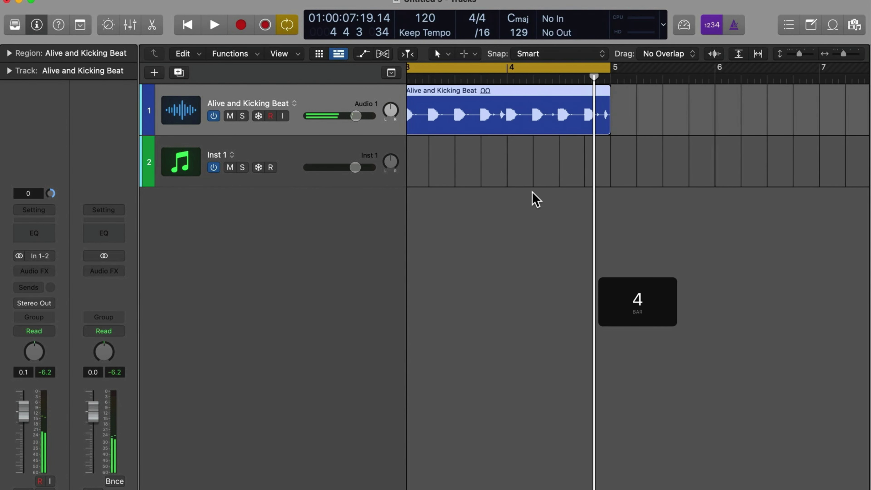
scroll(535, 199, "down", 3)
left_click(739, 159)
left_click(731, 135)
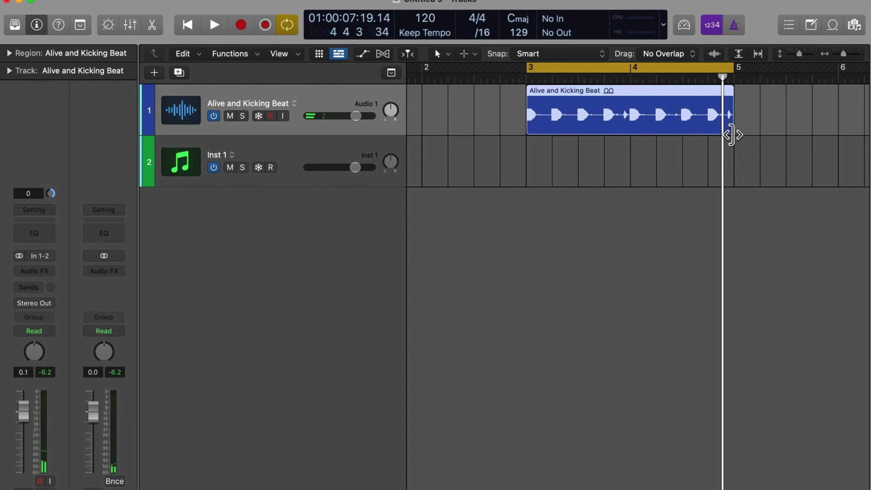
left_click_drag(732, 135, 548, 174)
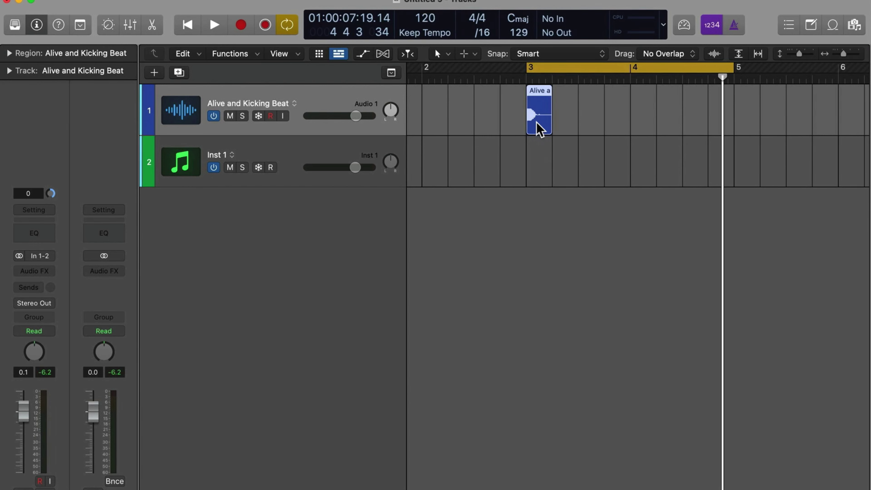
Zoom to the trimmed kick region and add a short fade-out at its end.
key("z")
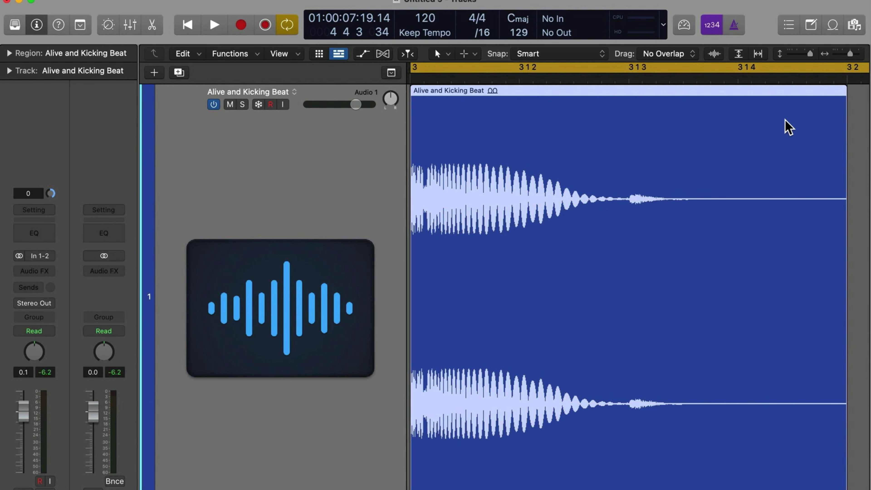
left_click_drag(844, 90, 806, 96)
scroll(758, 196, "right", 2)
left_click(855, 199)
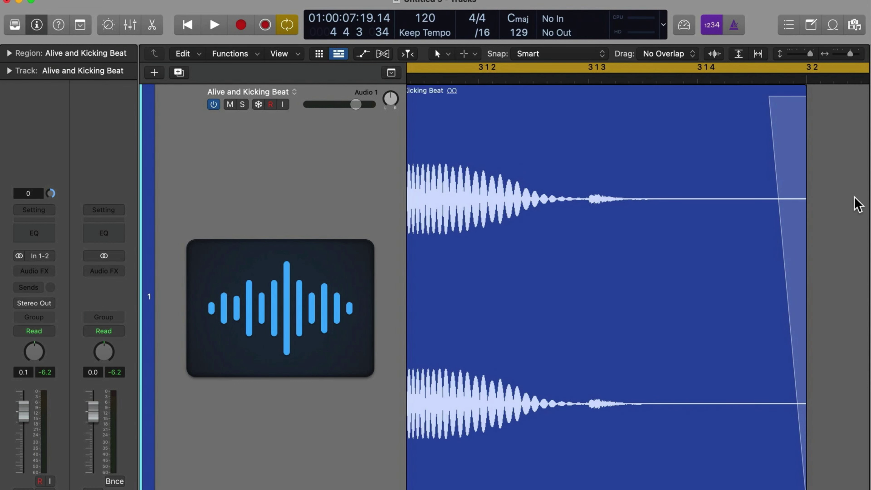
scroll(855, 199, "left", 2)
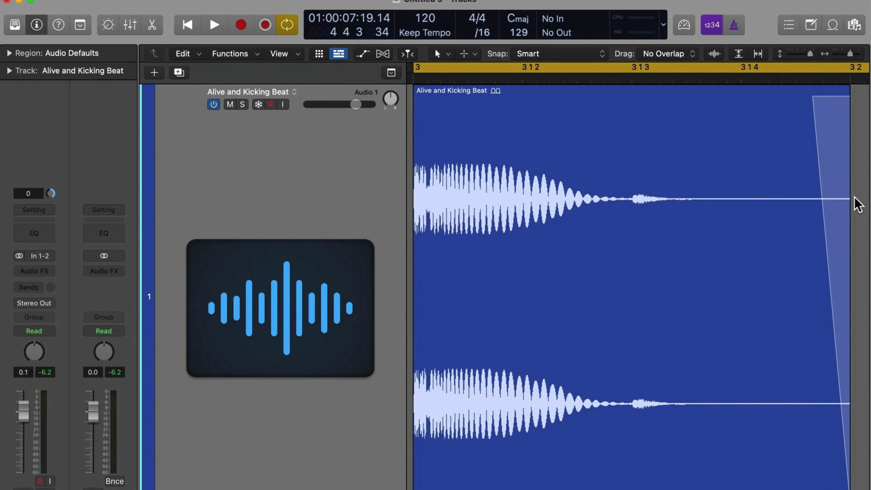
scroll(855, 199, "right", 2)
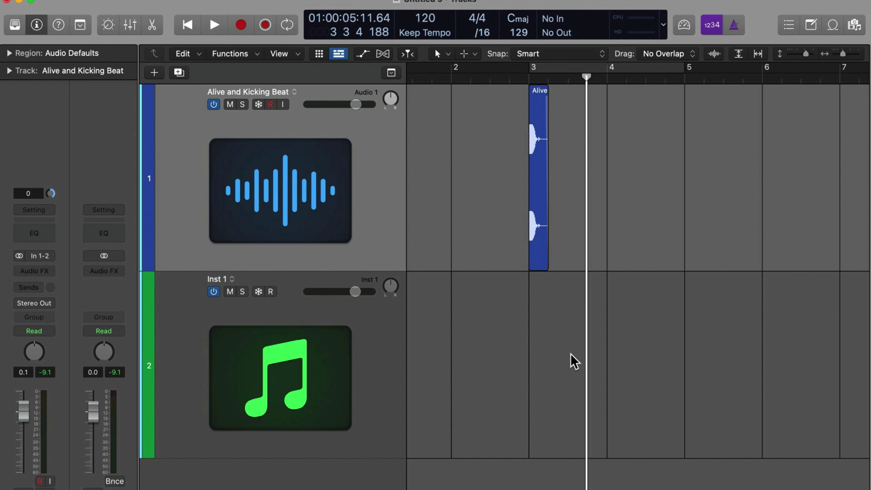
Set the Snap mode to Beat.
key("o")
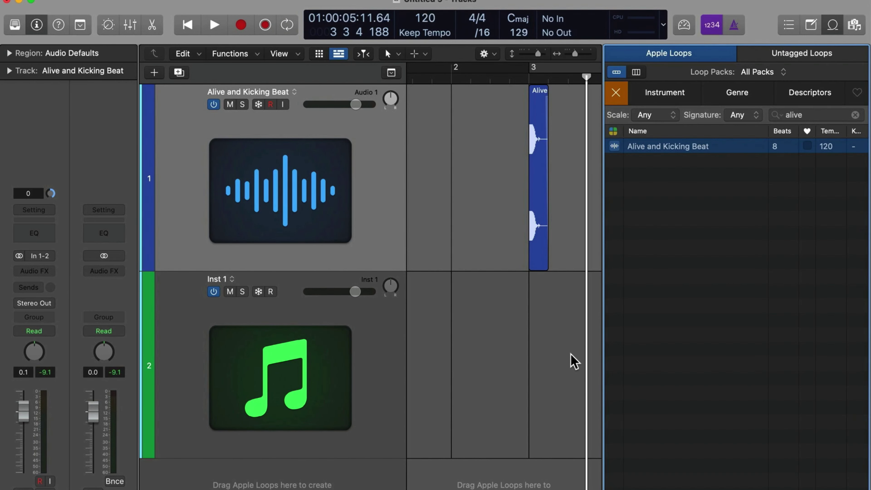
key("o")
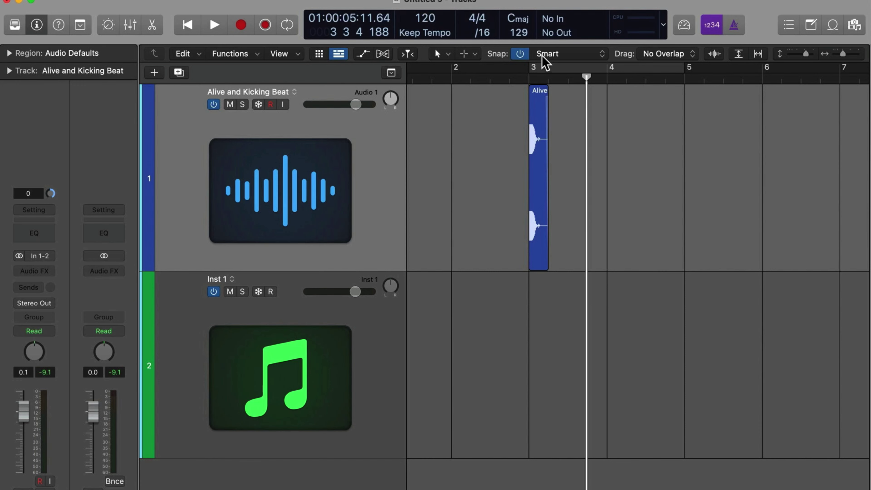
left_click(546, 61)
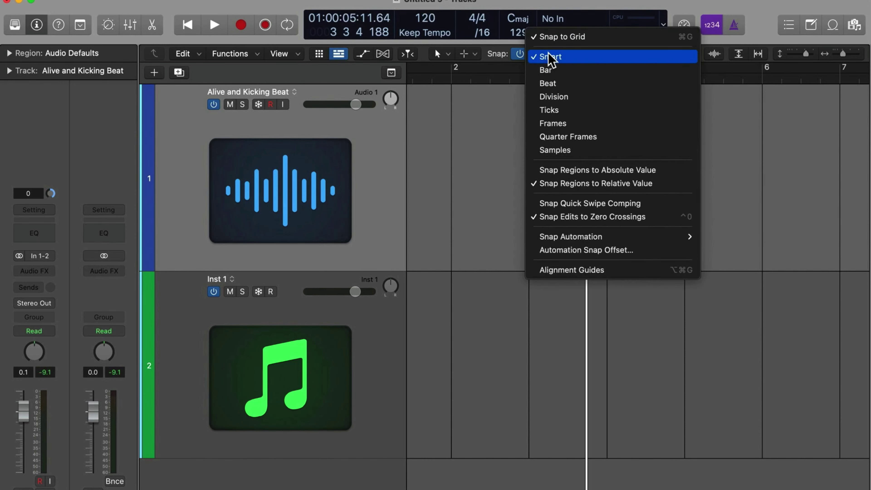
left_click(561, 83)
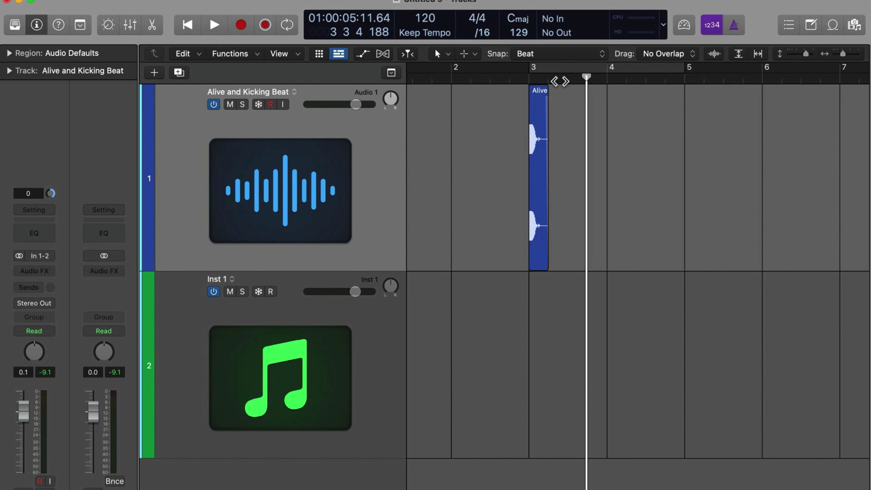
Choose the Marquee Tool as the left-click editing tool.
left_click(443, 56)
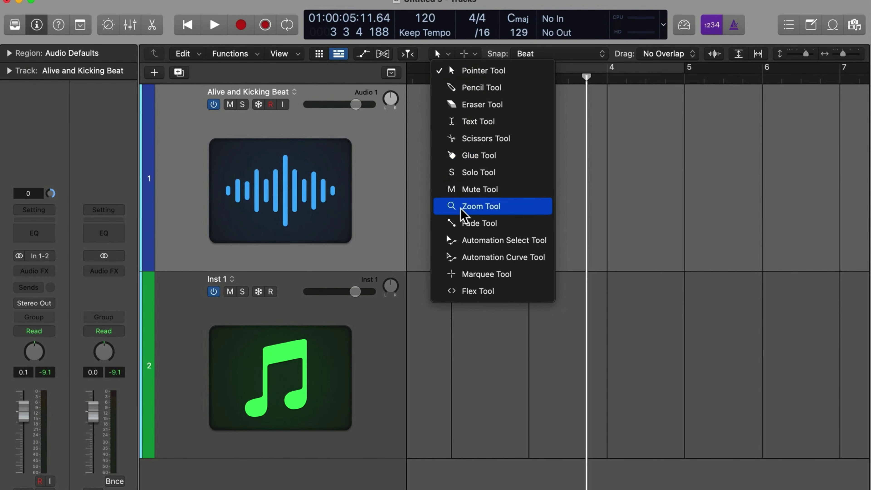
left_click(475, 275)
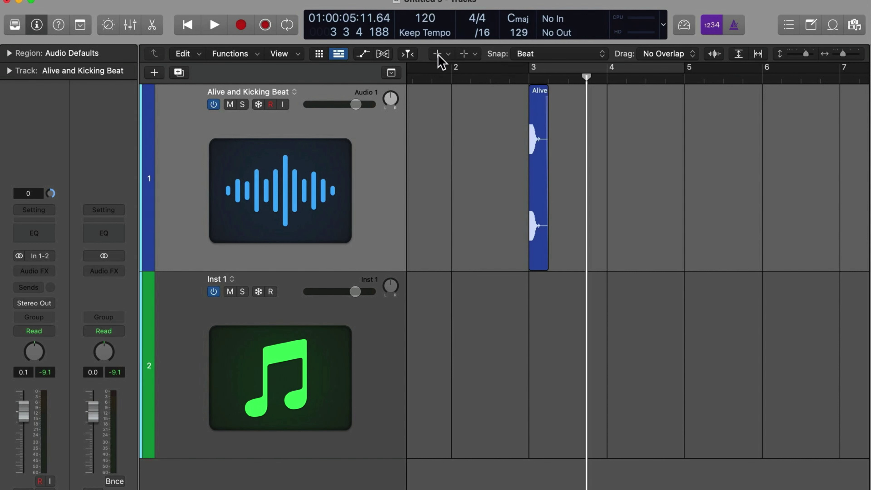
mouse_move(534, 57)
Marquee-select a range starting at bar 3 on the kick track with beat snapping.
left_click_drag(525, 134, 552, 141)
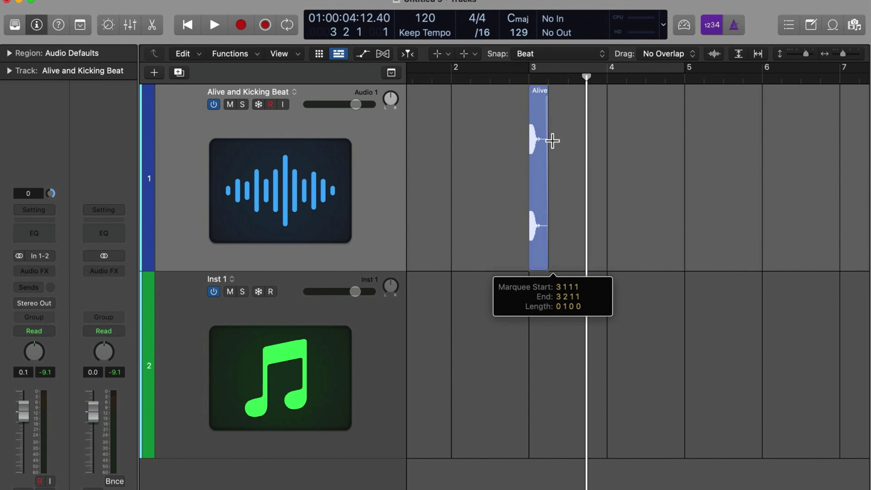
left_click_drag(552, 141, 552, 141)
key("super+Right")
key("super+Right")
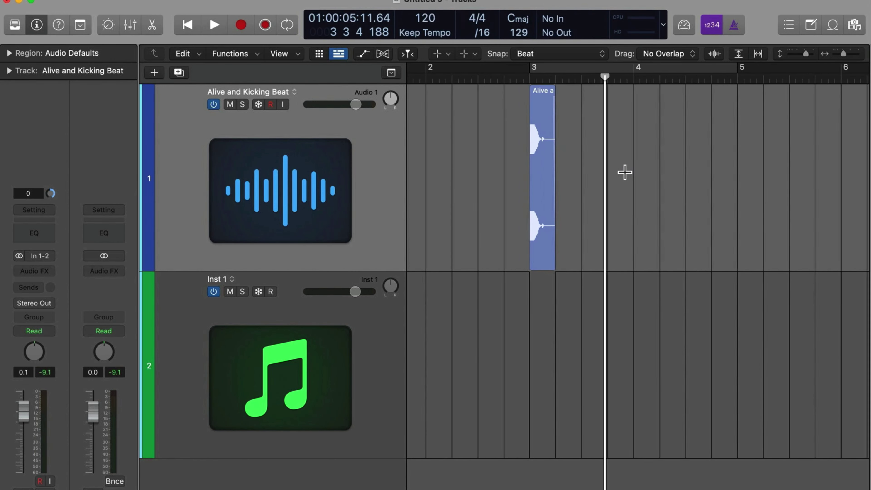
left_click(480, 169)
left_click_drag(480, 169, 632, 159)
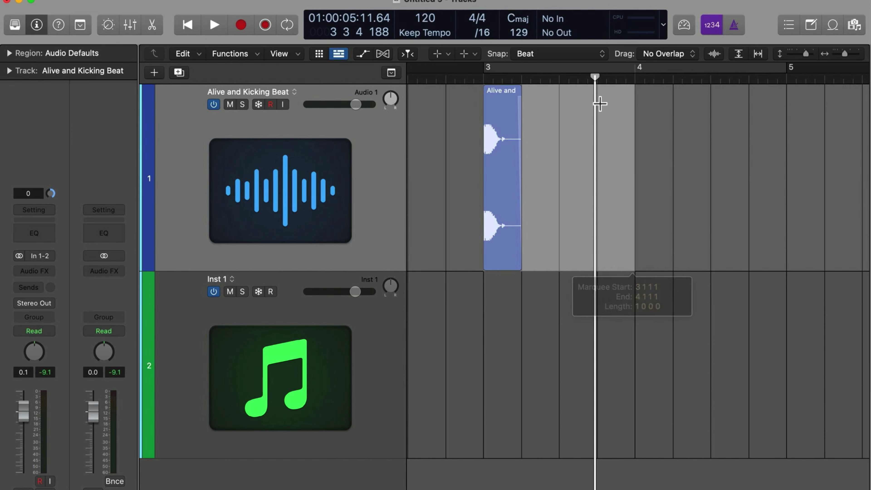
Switch Snap to Bar, select bar 3 to bar 4 on track 1, and join it with Cmd-J.
left_click(573, 55)
left_click(545, 41)
left_click(424, 155)
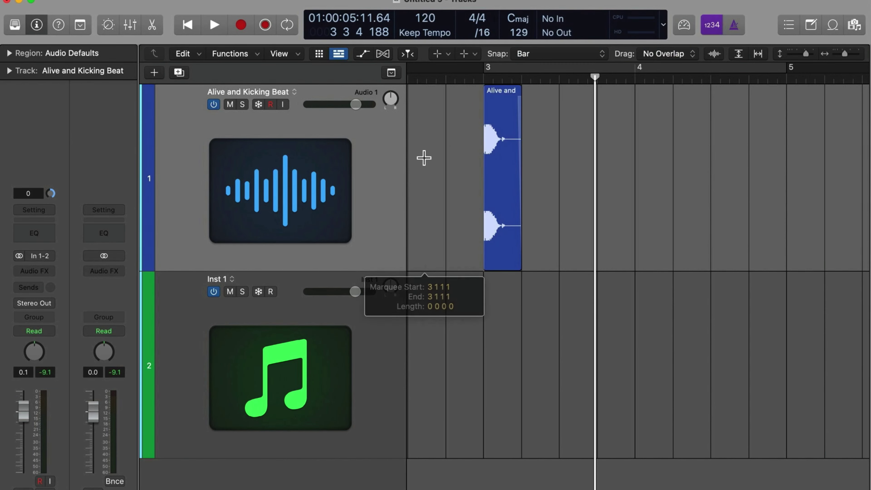
left_click_drag(484, 153, 595, 168)
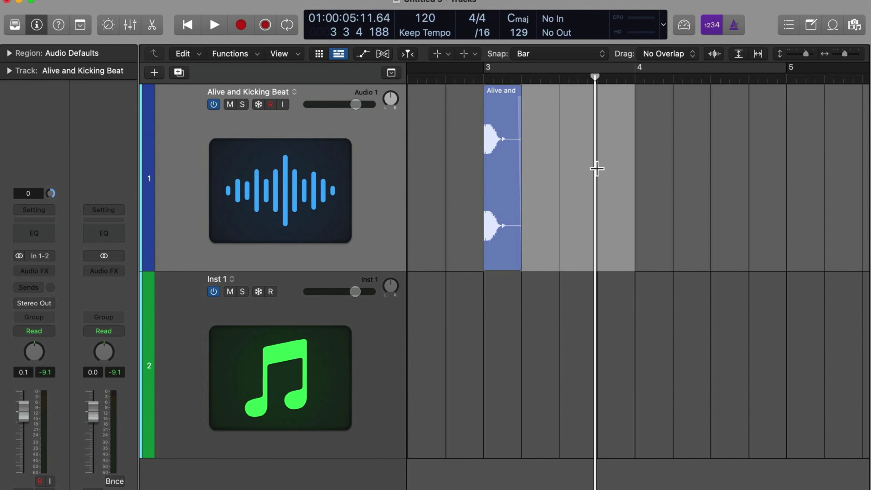
key("super+j")
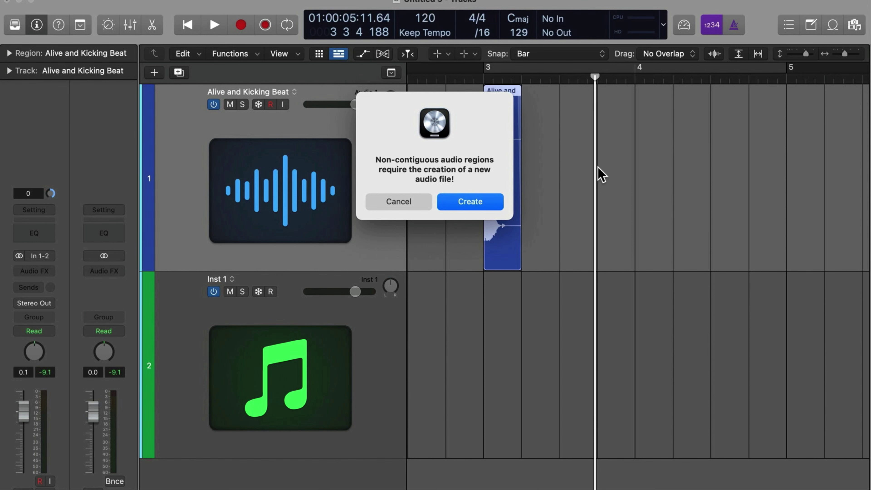
Confirm the new audio file, then select the joined region with the Pointer tool and cycle it.
key("Return")
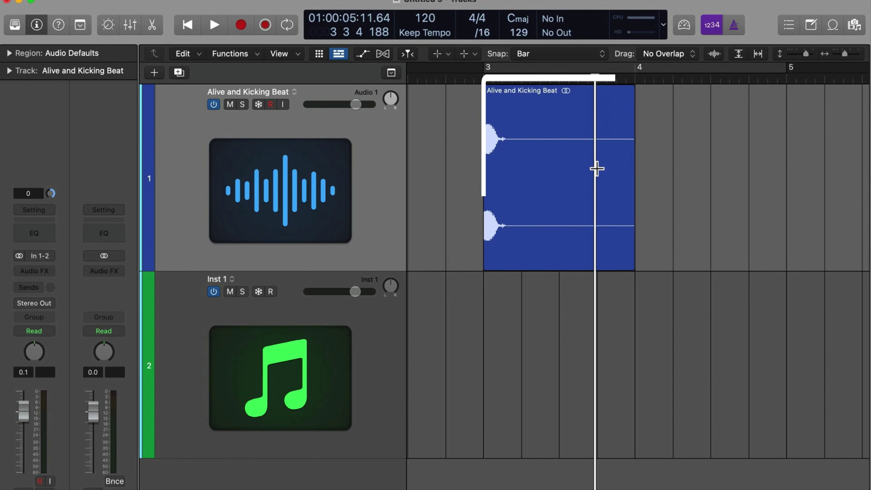
key("c")
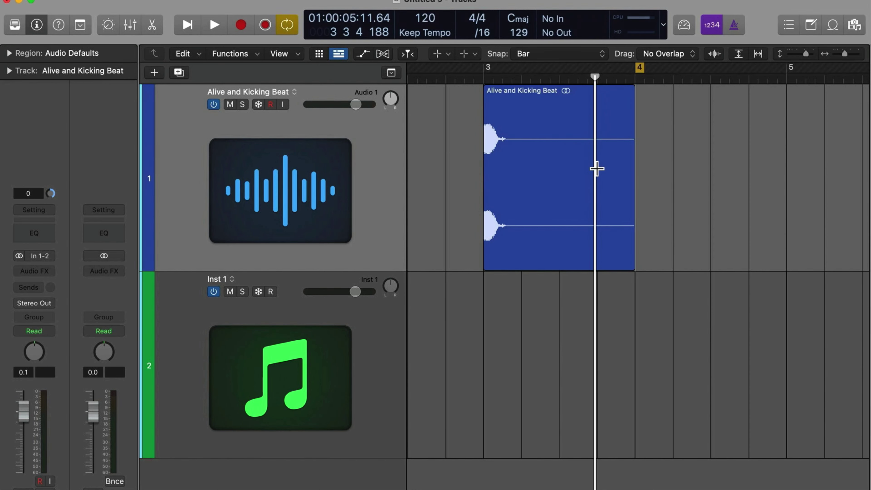
key("t")
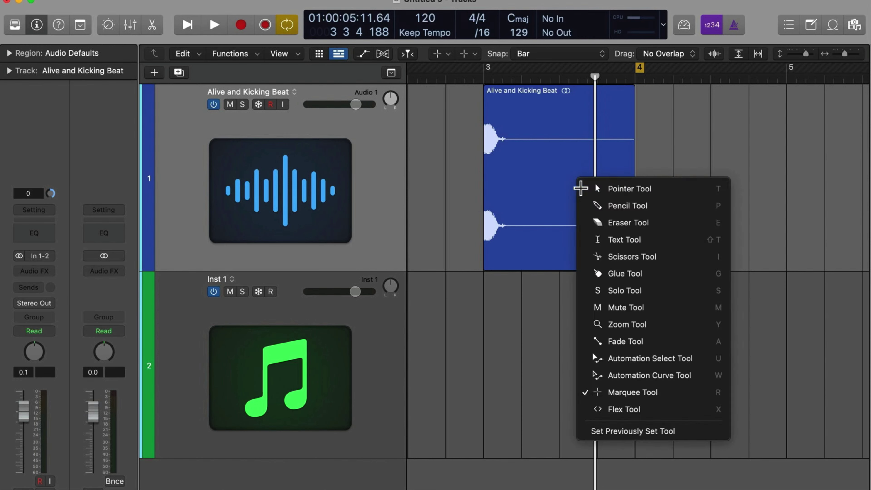
left_click(580, 188)
left_click(577, 196)
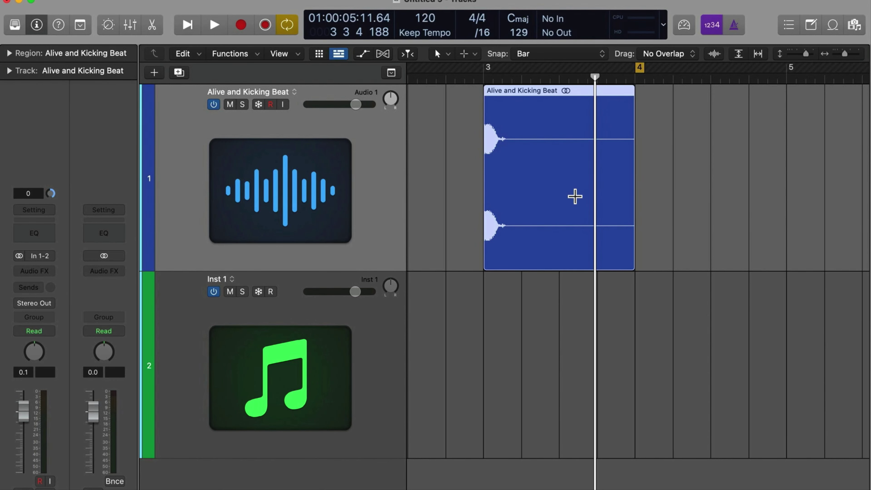
key("u")
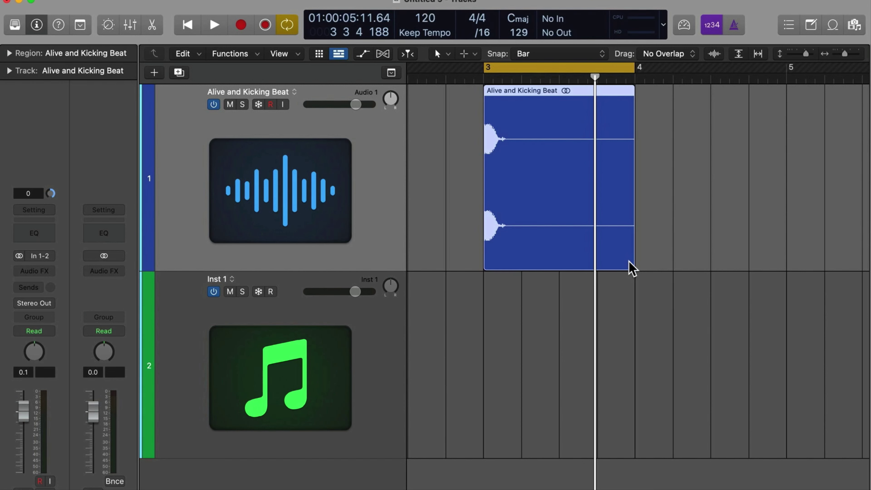
Keep the region's right edge at bar 4 so it stays exactly one bar long.
left_click_drag(631, 262, 631, 262)
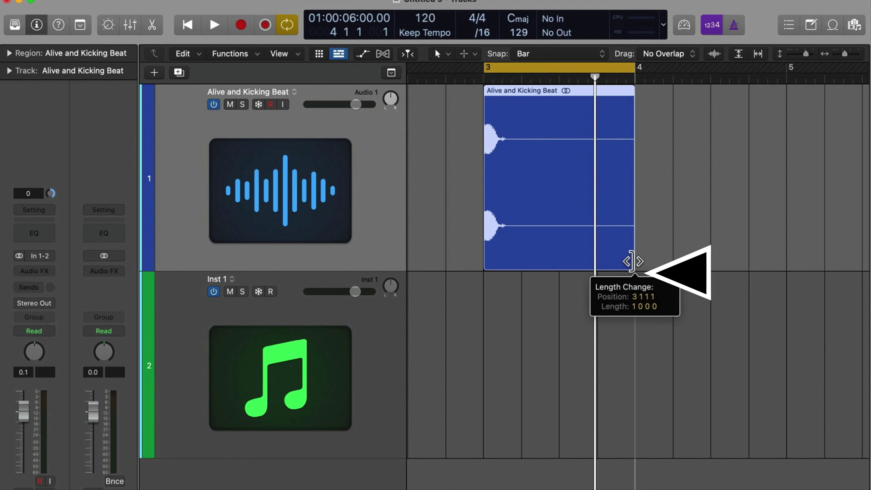
left_click_drag(631, 261, 631, 262)
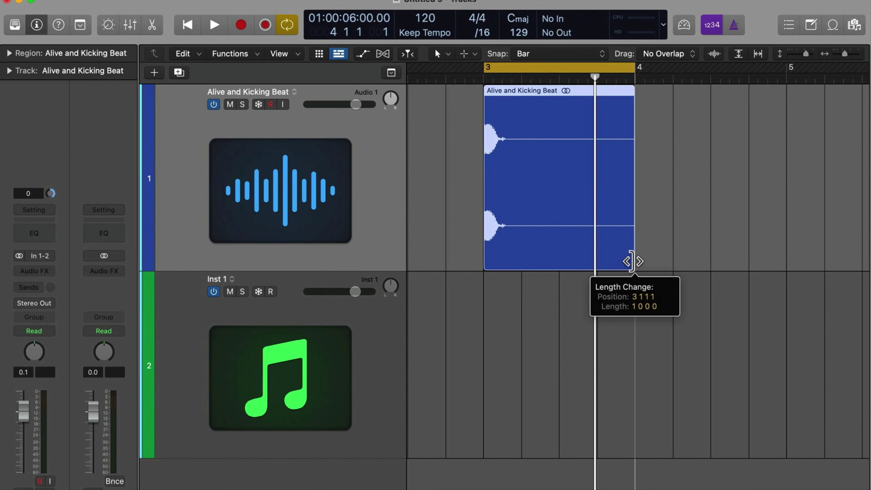
left_click_drag(631, 262, 631, 261)
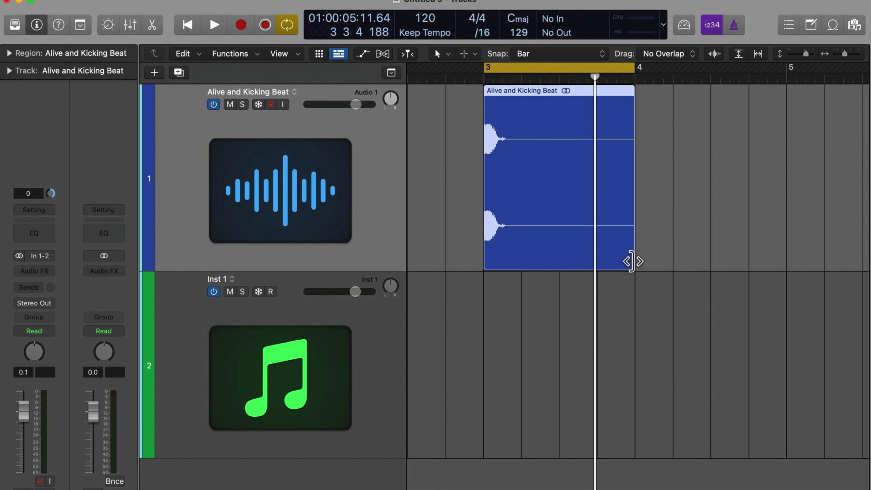
Add the kick region to the Apple Loops library as 'Kick Default' with Scale set to Neither.
key("o")
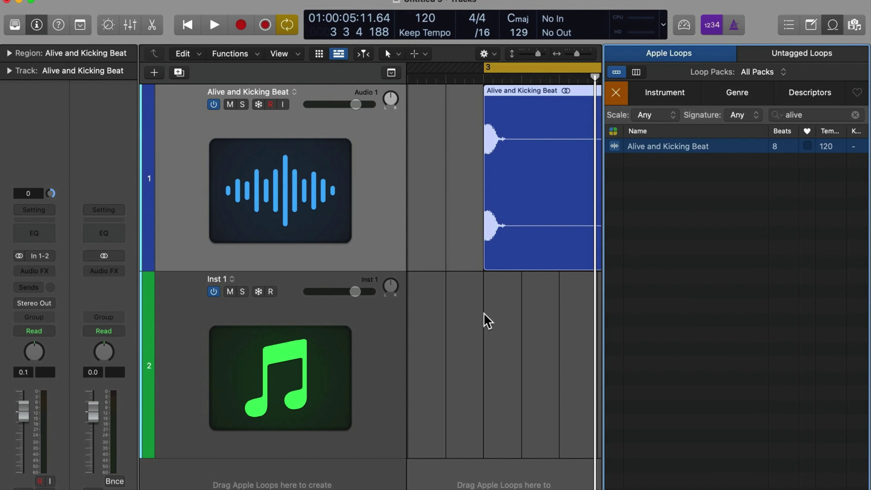
left_click_drag(487, 245, 680, 252)
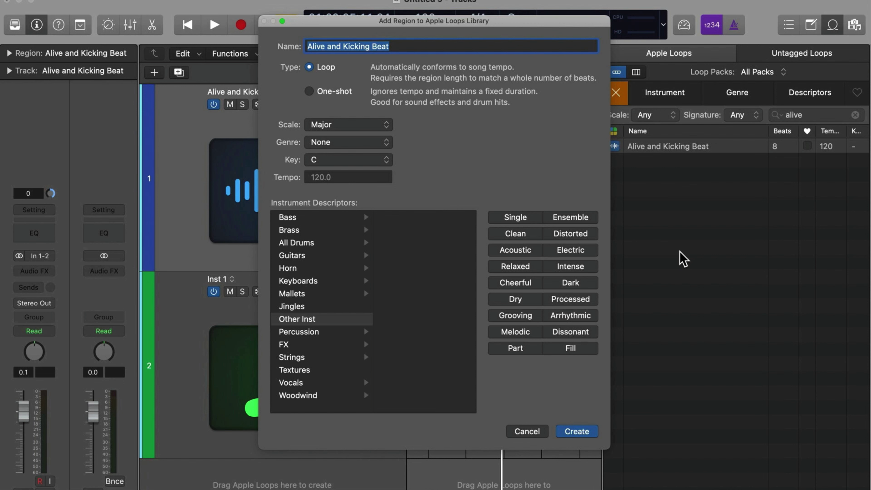
type("Kick ")
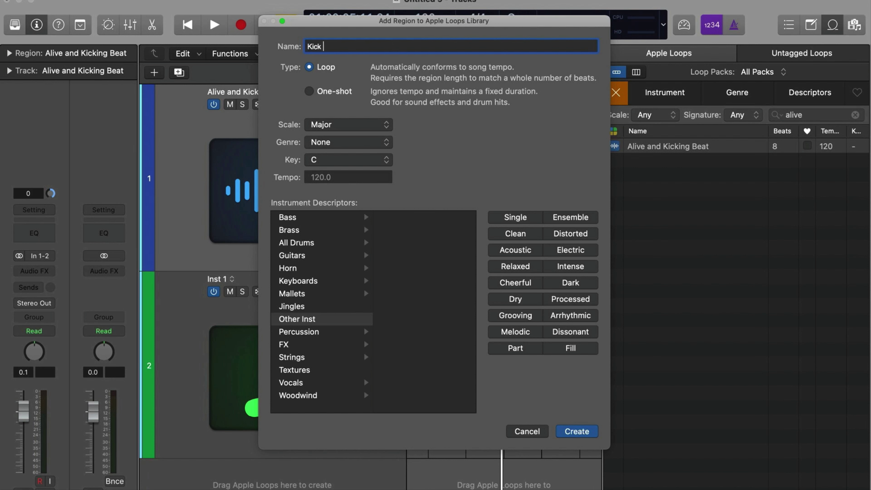
type("Default")
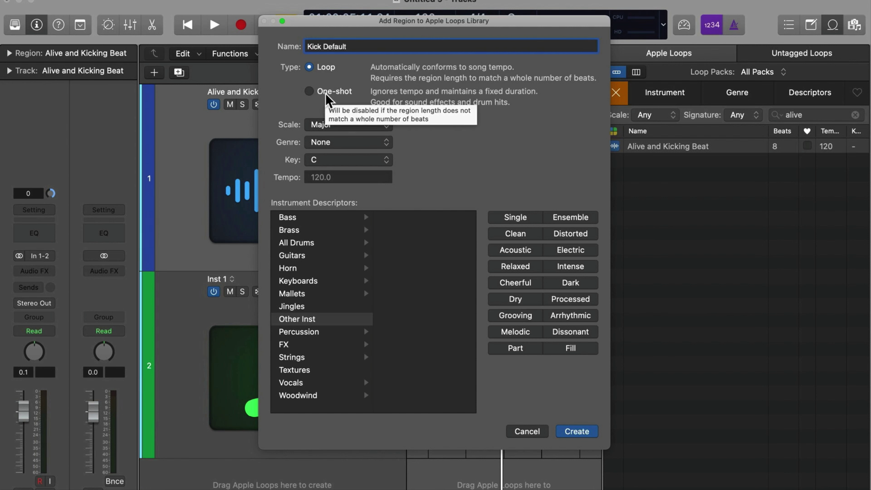
left_click(322, 125)
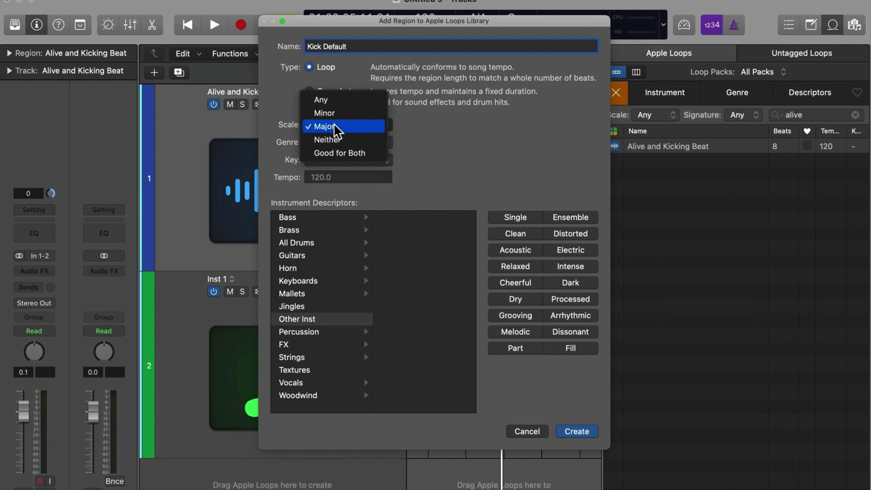
left_click(350, 140)
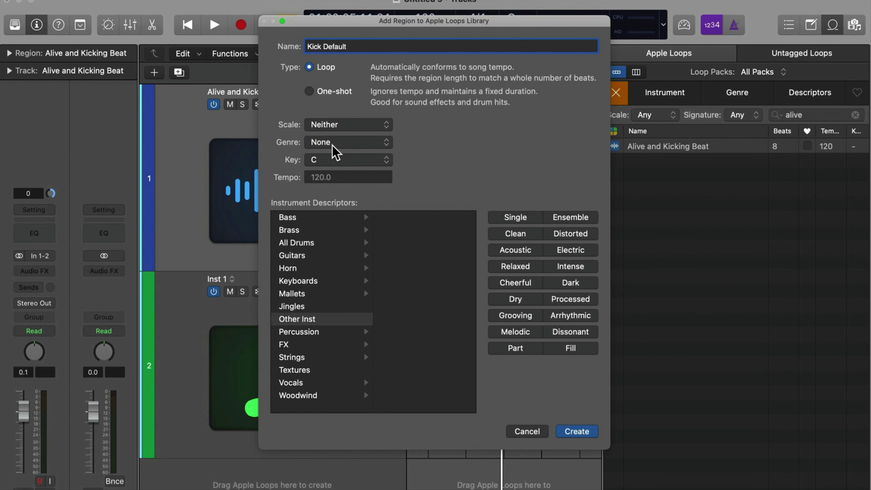
Tag the loop All Drums > Kick, Single, Clean, Dry and Dark, and create it.
left_click(364, 243)
left_click(402, 243)
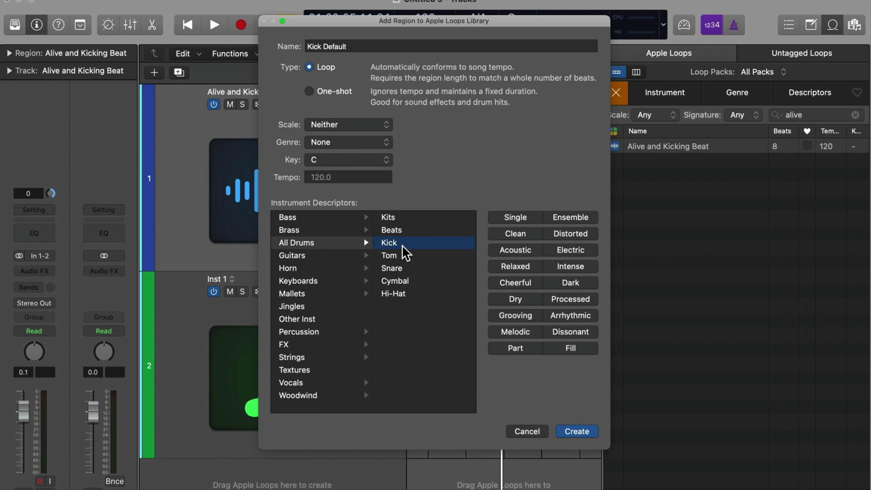
left_click(511, 219)
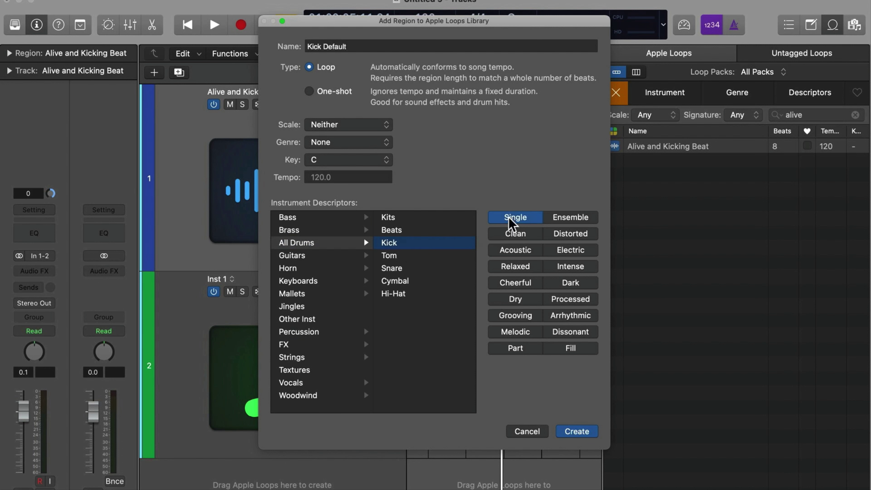
left_click(513, 235)
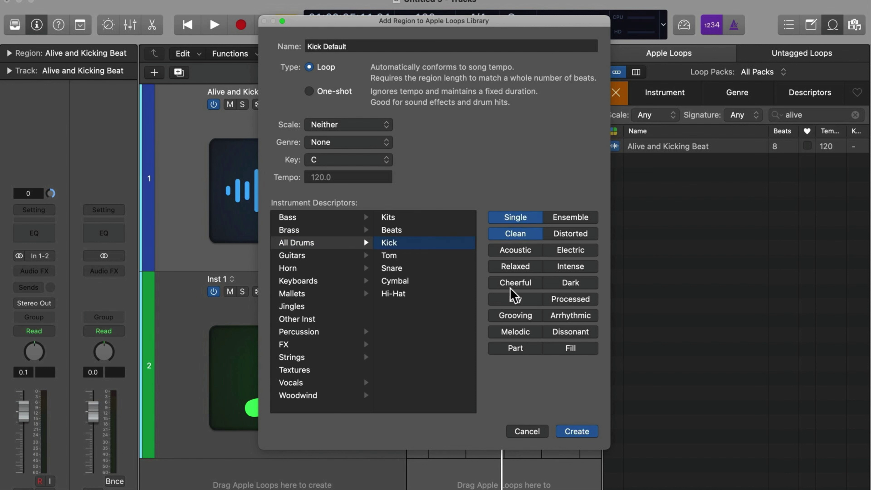
left_click(514, 296)
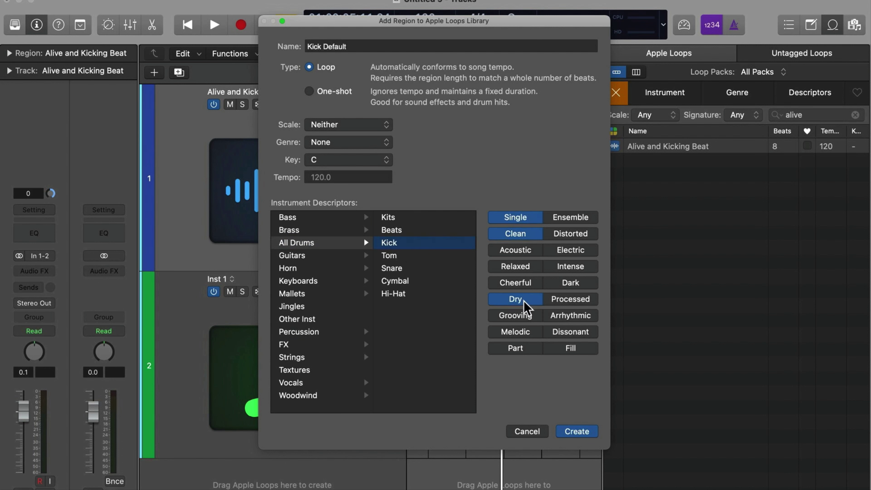
left_click(580, 282)
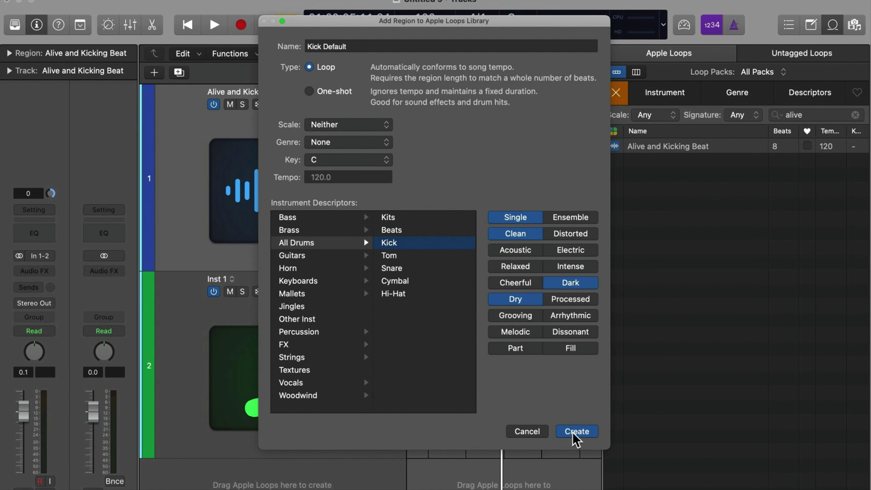
left_click(578, 432)
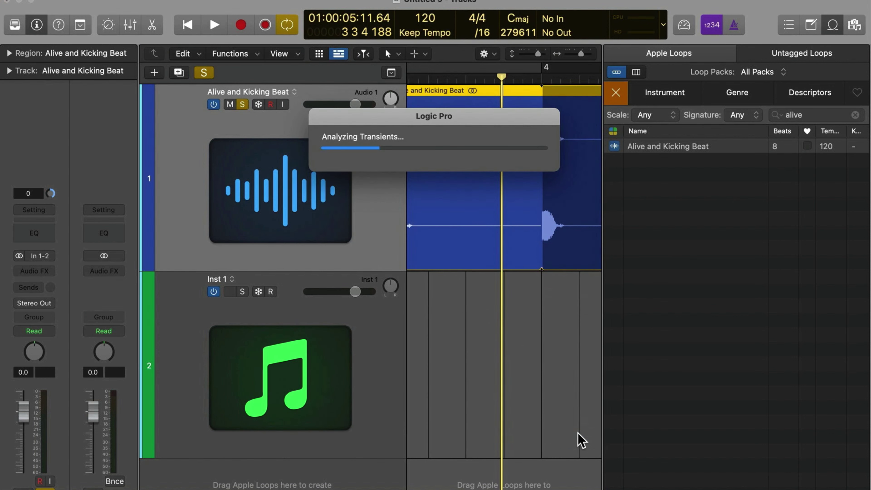
Search the loop library for 'kick defa' and preview the Kick Default loop.
left_click(855, 114)
type("k")
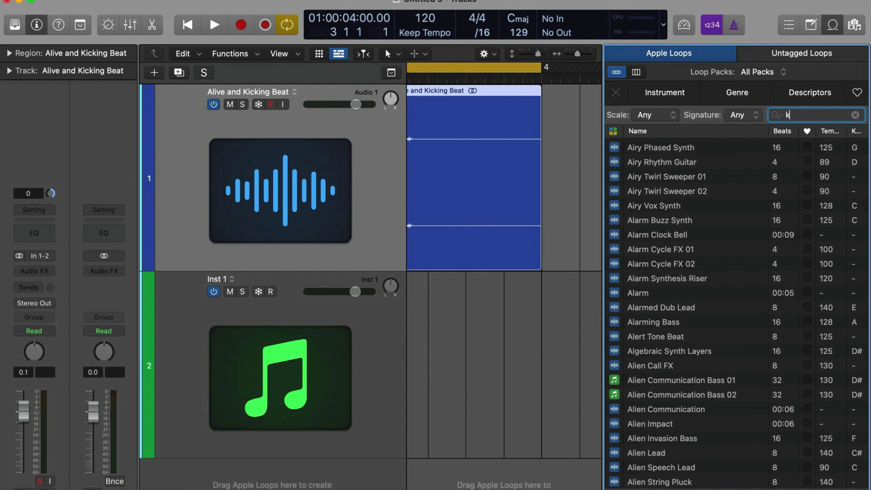
type("ick defa")
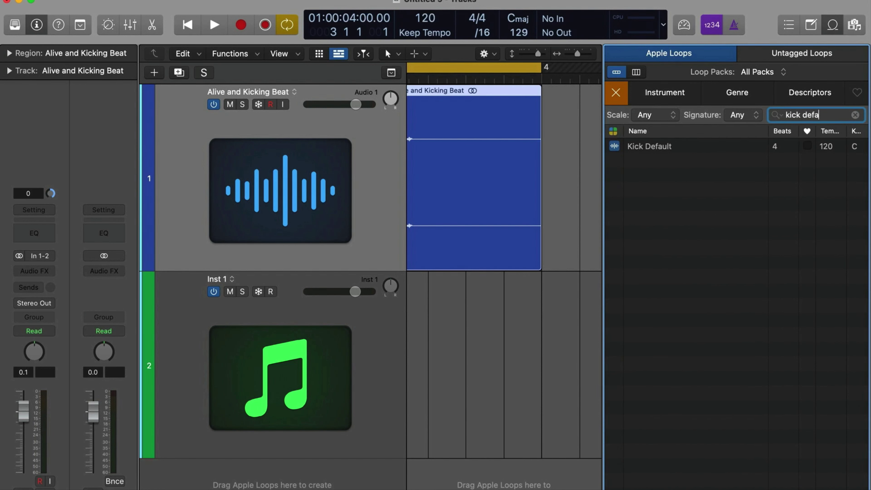
left_click(688, 151)
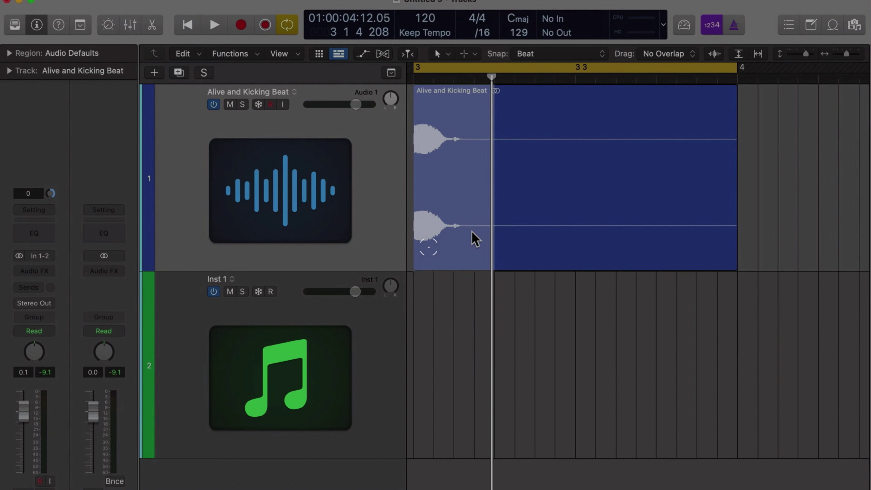
Repeat the first kick beat with Cmd-R to fill bar 3, play it back, and select all four regions.
key("super+r")
key("super+r")
key("super+r")
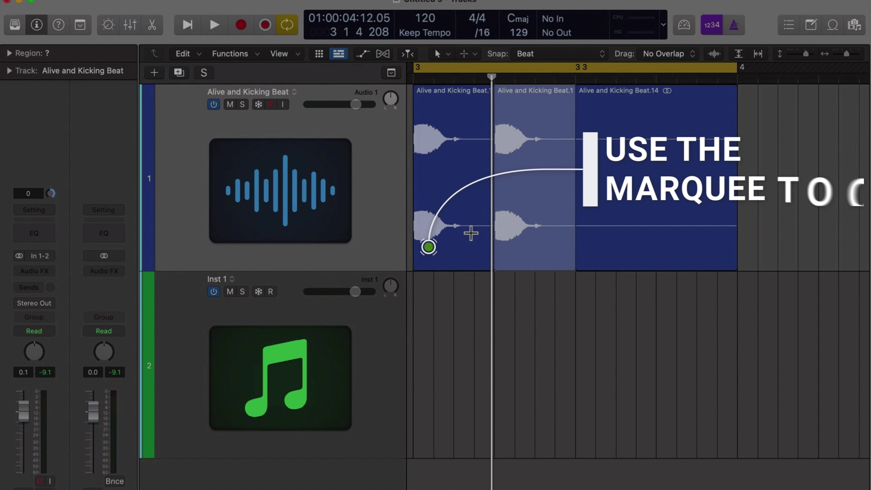
left_click(531, 341)
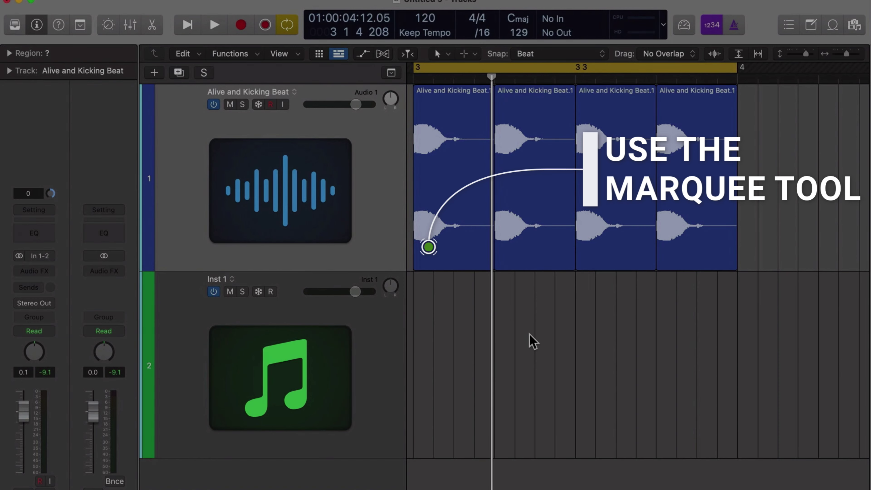
key("space")
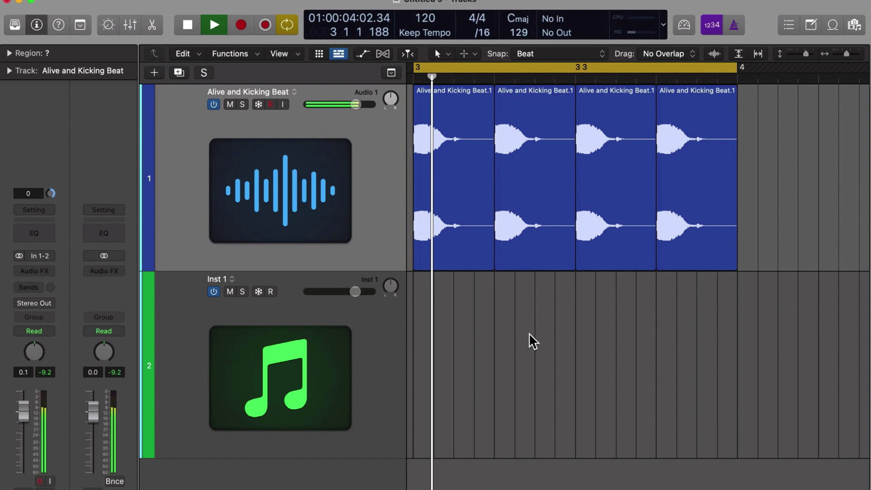
key("space")
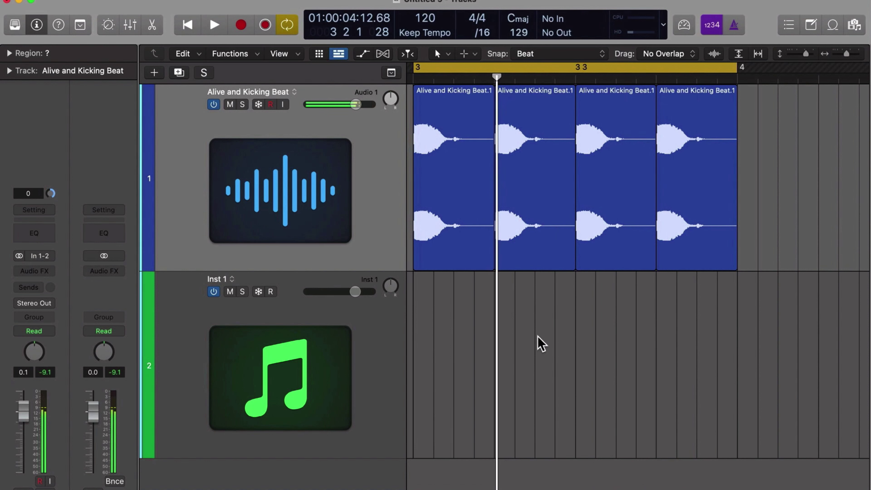
left_click_drag(754, 337, 495, 215)
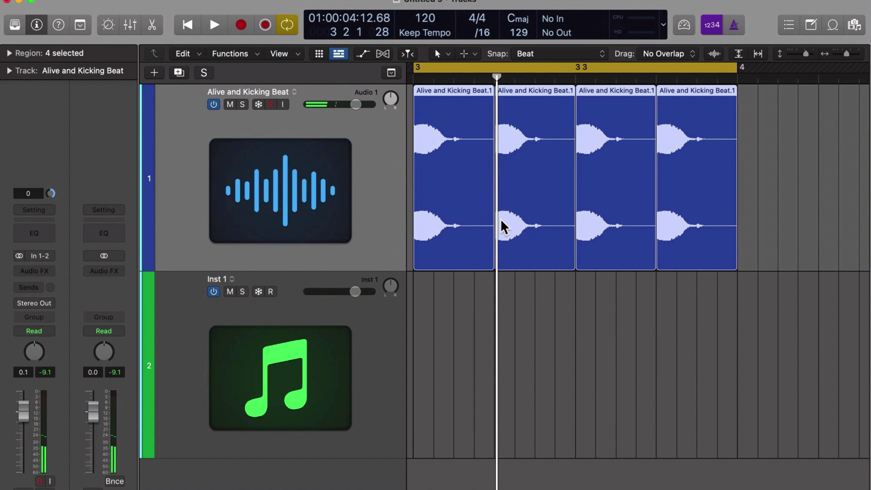
Turn snapping off and shorten all four kick regions to about half a beat each.
left_click(576, 57)
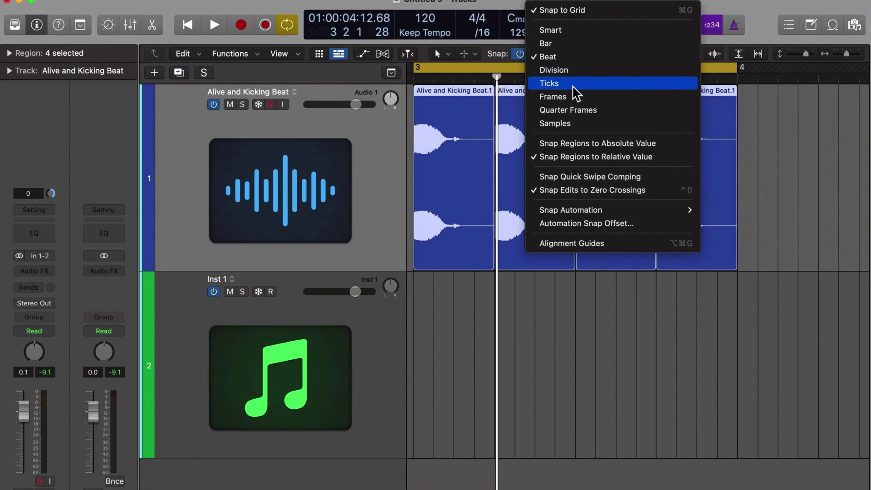
left_click(520, 54)
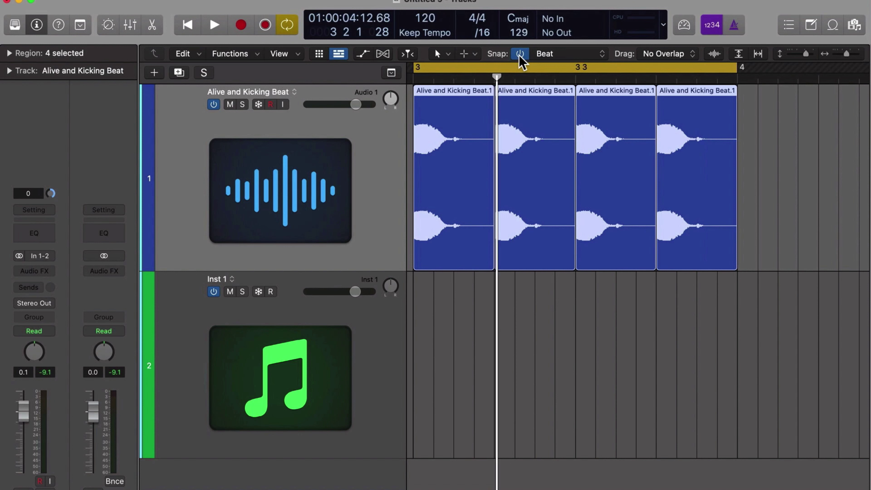
left_click(520, 54)
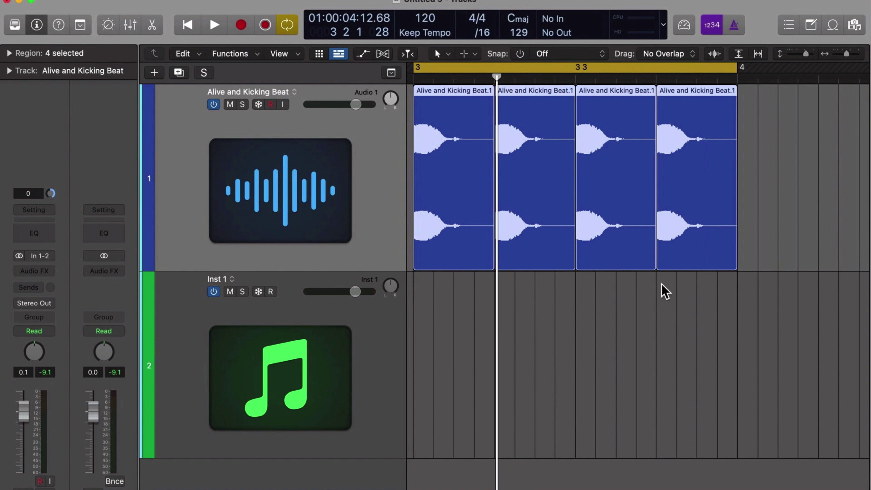
left_click_drag(493, 268, 452, 270)
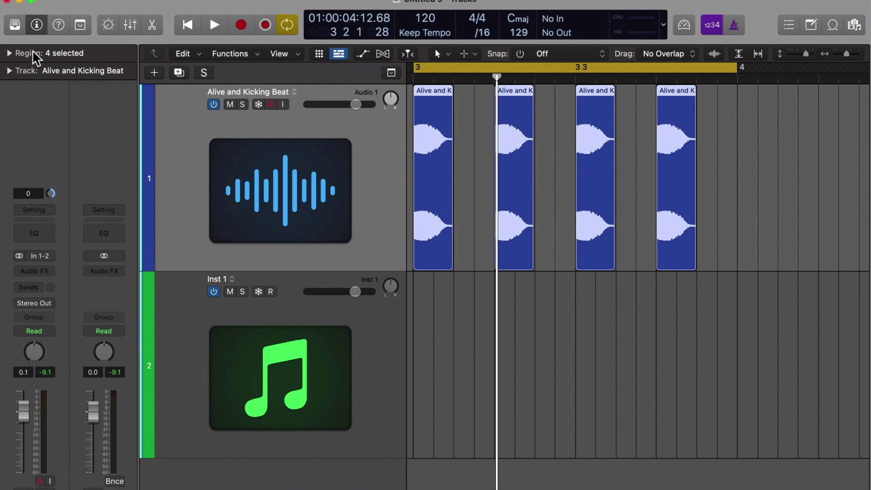
In the Region inspector, give the four selected Alive and Kicking Beat kick regions a fade-out of 88.
left_click(9, 53)
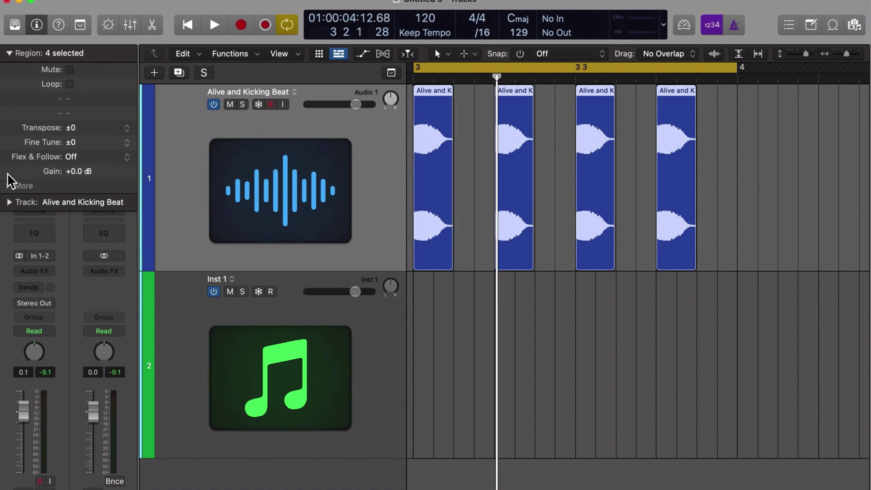
left_click(8, 188)
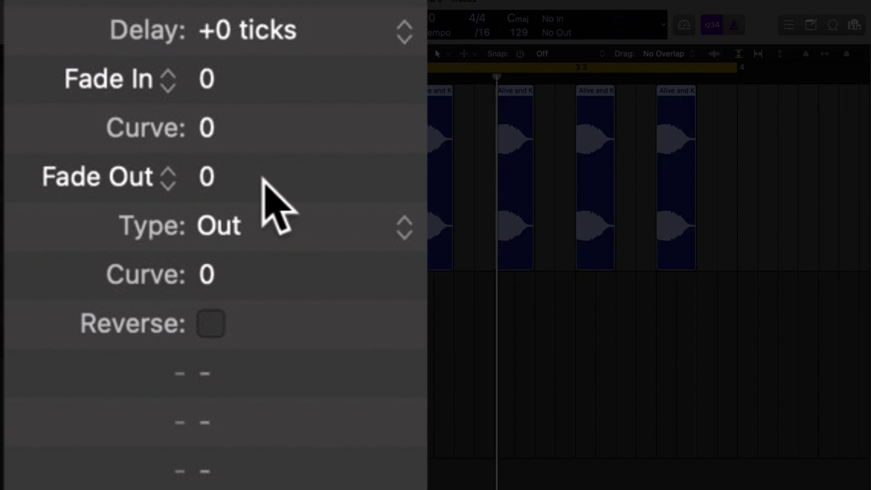
left_click_drag(84, 244, 84, 208)
left_click_drag(309, 177, 309, 164)
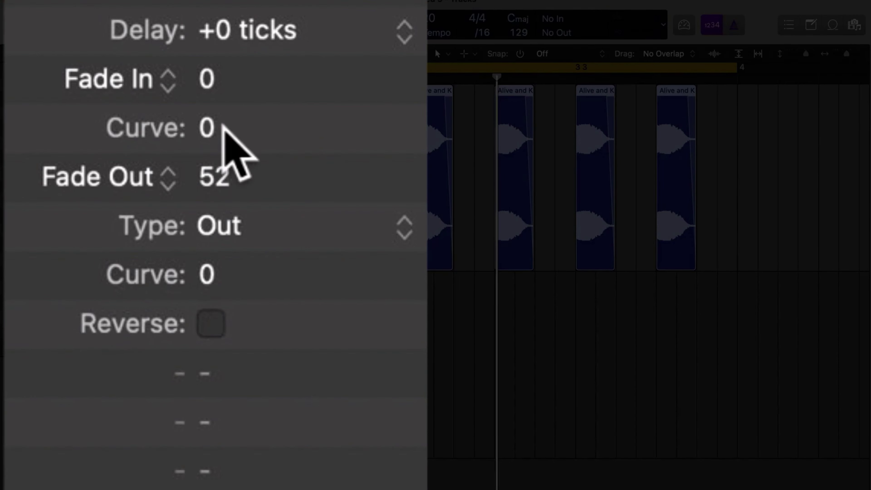
double_click(215, 175)
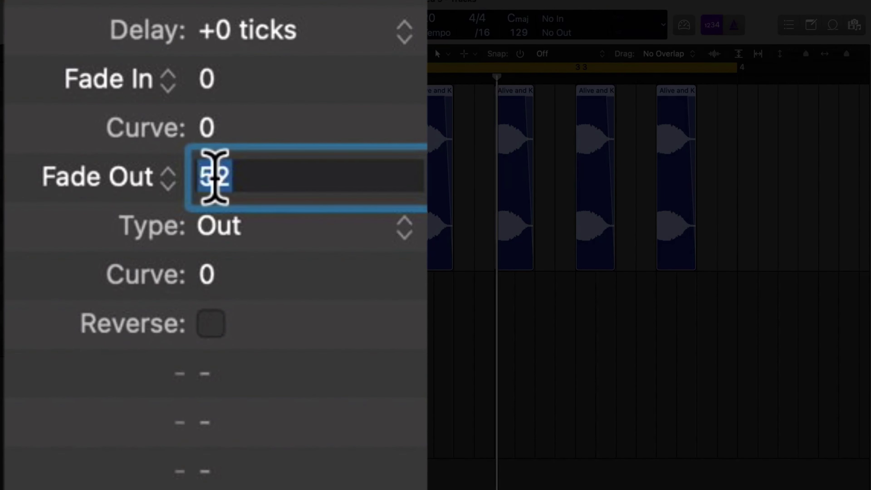
type("88")
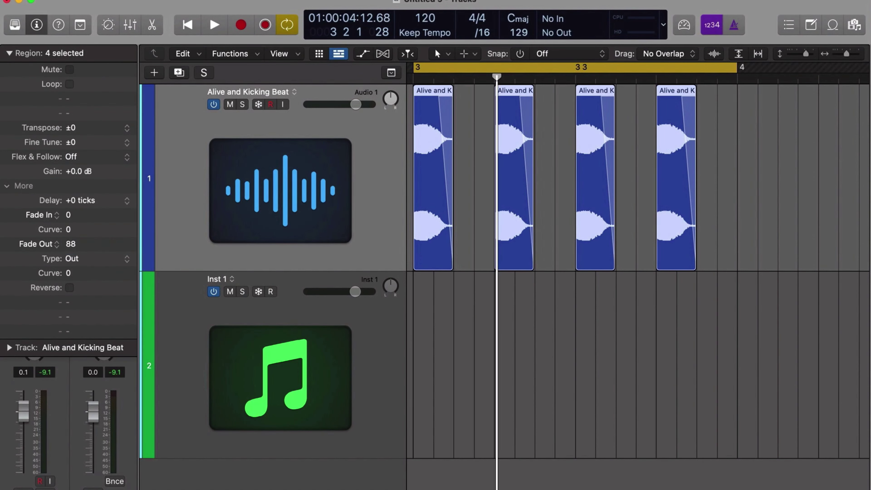
Play back the kick regions, then turn on snapping and set it to Bar.
key("space")
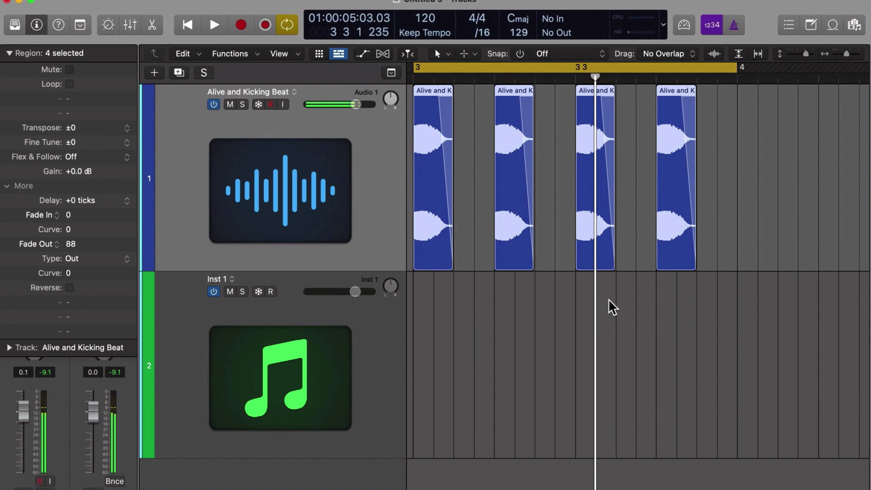
scroll(486, 209, "left", 3)
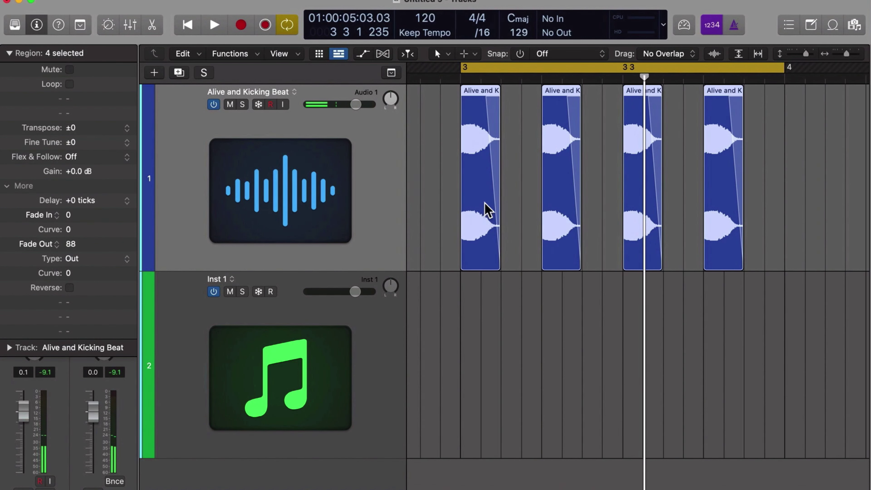
scroll(487, 210, "right", 1)
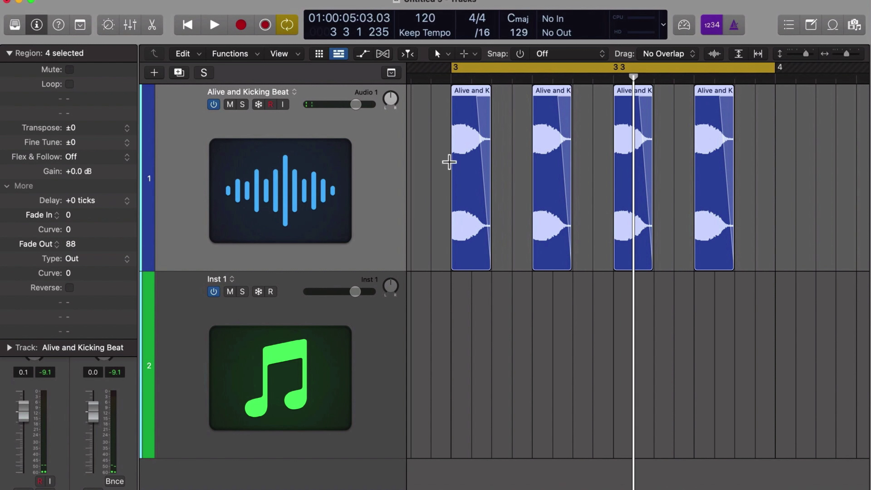
left_click_drag(449, 162, 553, 151)
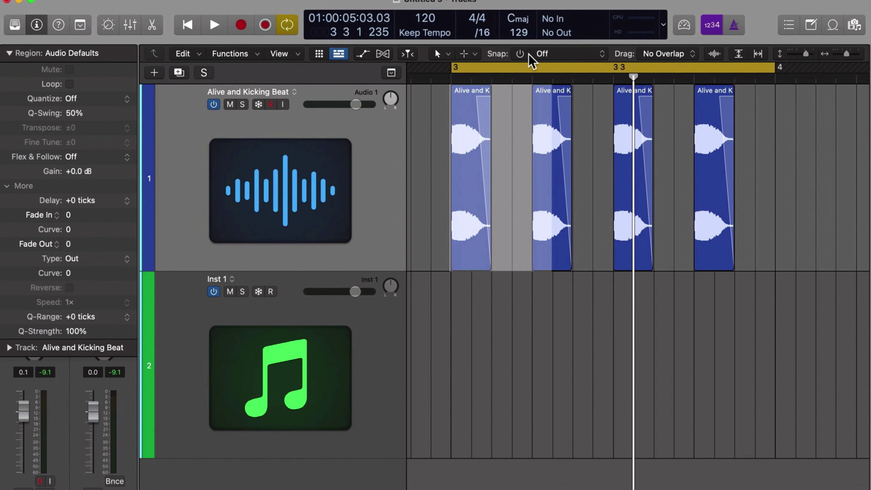
left_click(520, 54)
left_click(556, 55)
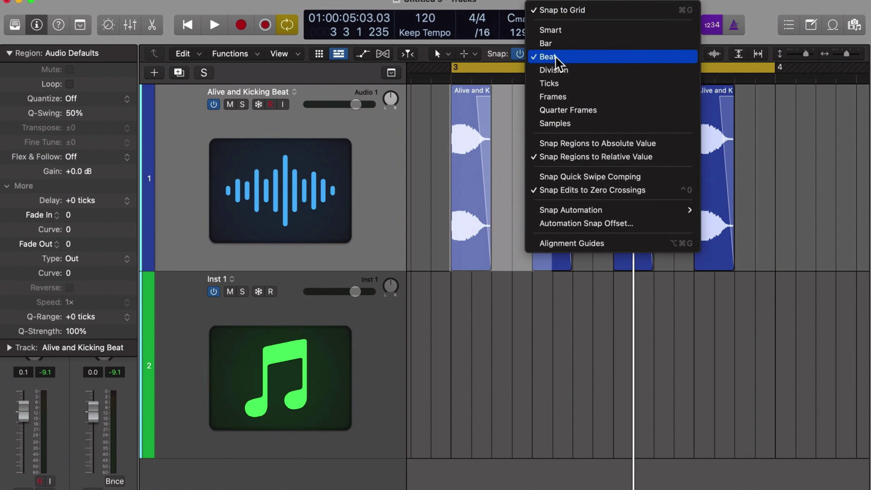
left_click(547, 43)
Marquee-select bars 3–4 over the four kick regions and join them with Cmd+J.
left_click(418, 166)
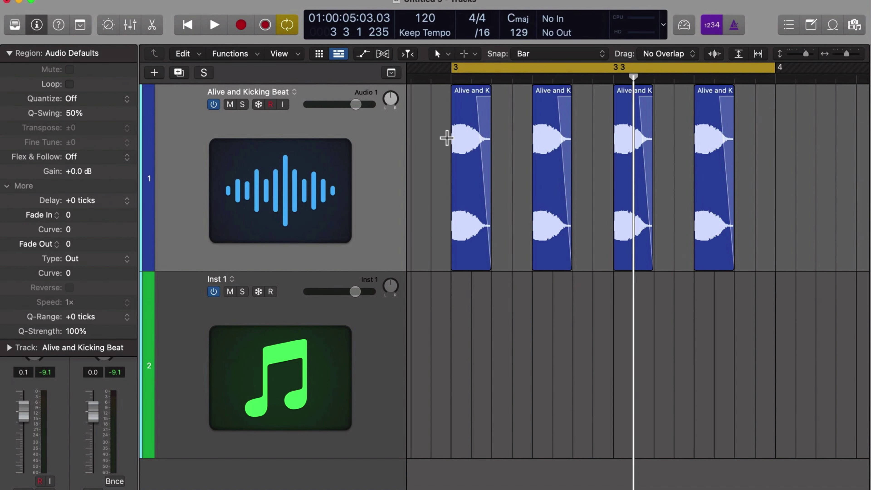
left_click_drag(447, 136, 681, 153)
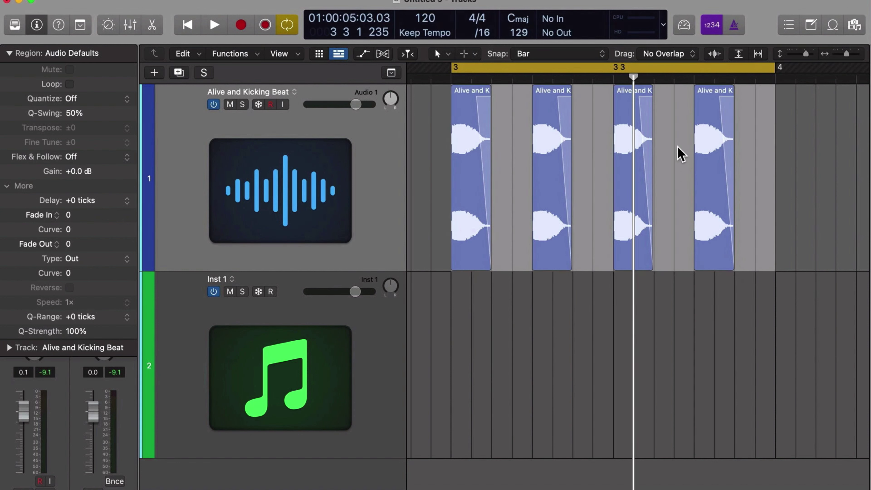
key("super+j")
key("Return")
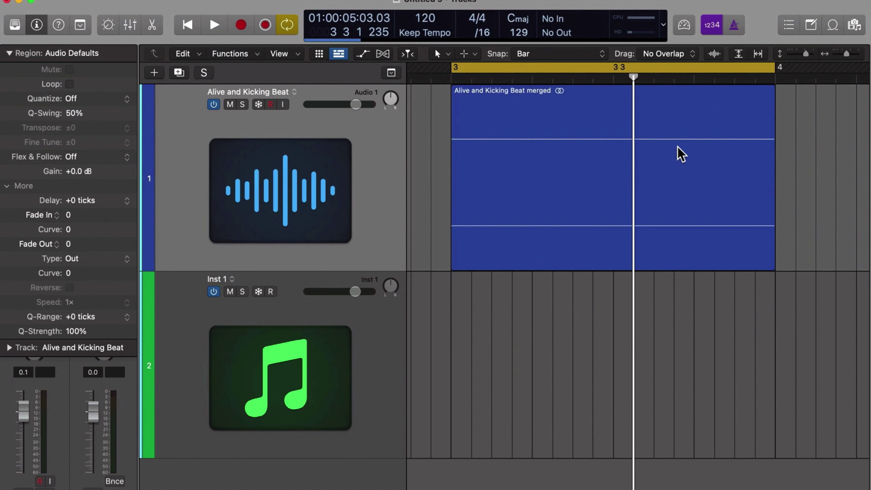
Select the merged region and start an Apple Loop named KICK 4/4 DEFAULT.
key("o")
key("o")
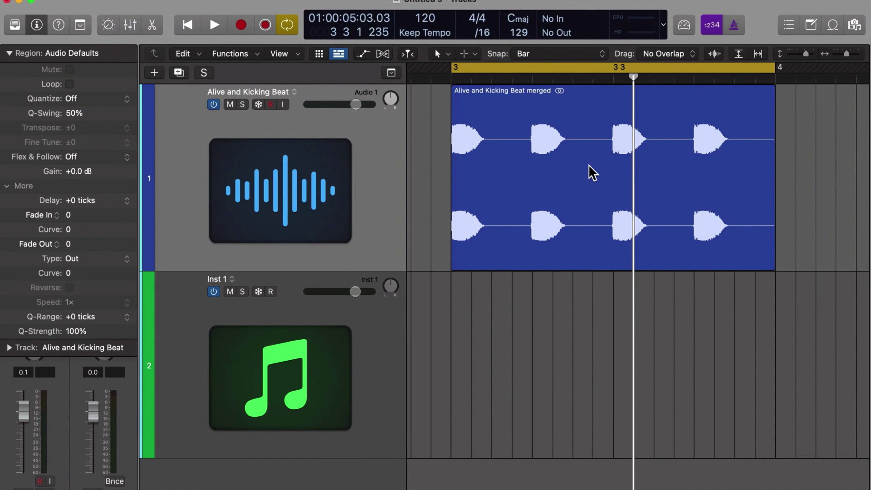
left_click(593, 174)
key("ctrl+shift+o")
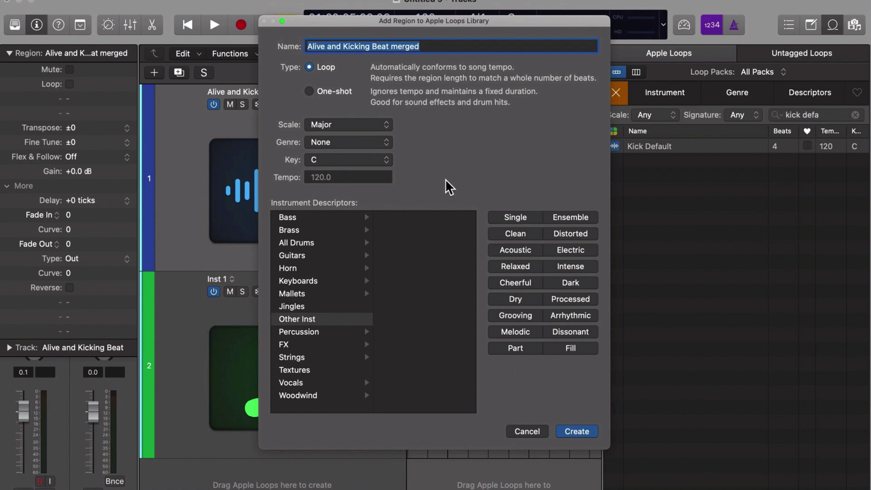
type("KICK S")
key("BackSpace")
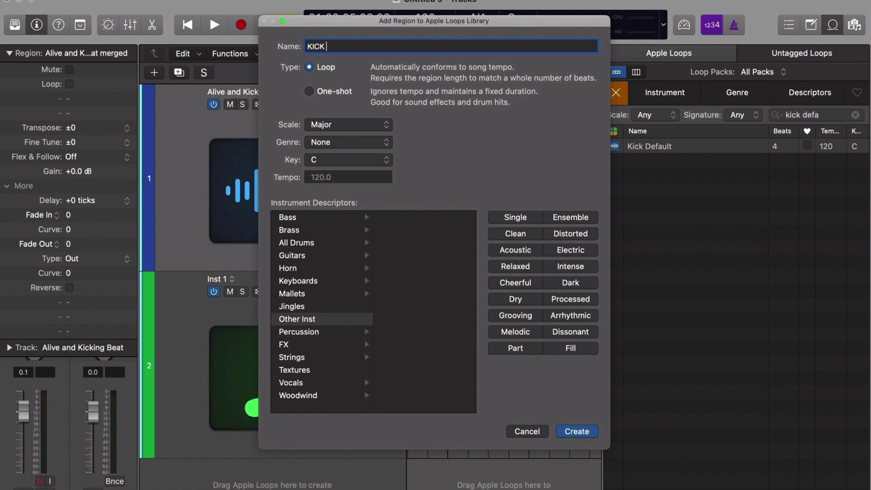
type("4/4 DEFAULT")
Set the loop's scale to Neither, tag it All Drums, Single, Clean and Dark, and create it.
left_click(346, 124)
left_click(338, 142)
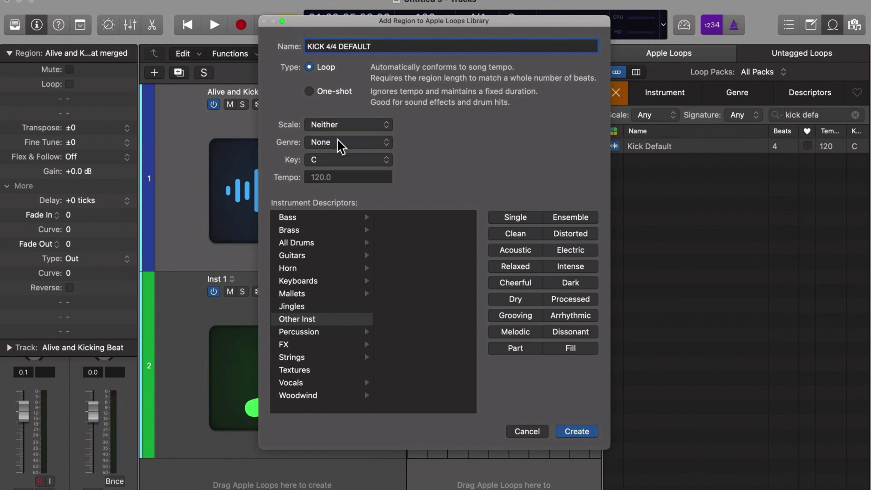
left_click(297, 242)
left_click(394, 230)
left_click(516, 217)
left_click(516, 233)
left_click(570, 282)
left_click(577, 431)
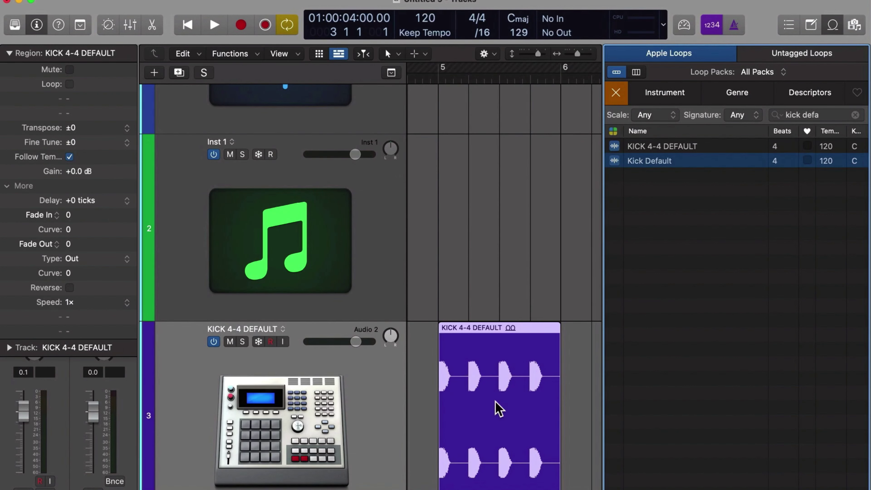
Close the Loop Browser and Inspector, then lower the project tempo to 90.
key("o")
key("i")
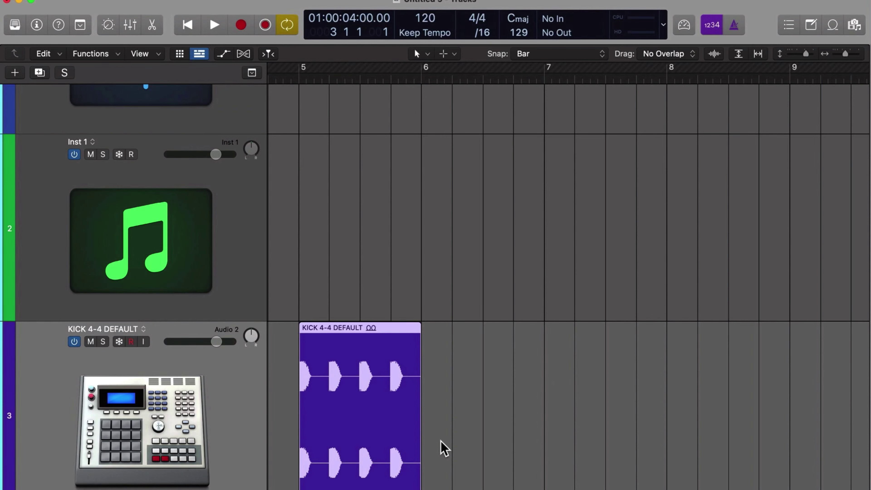
scroll(377, 453, "left", 3)
scroll(353, 453, "down", 2)
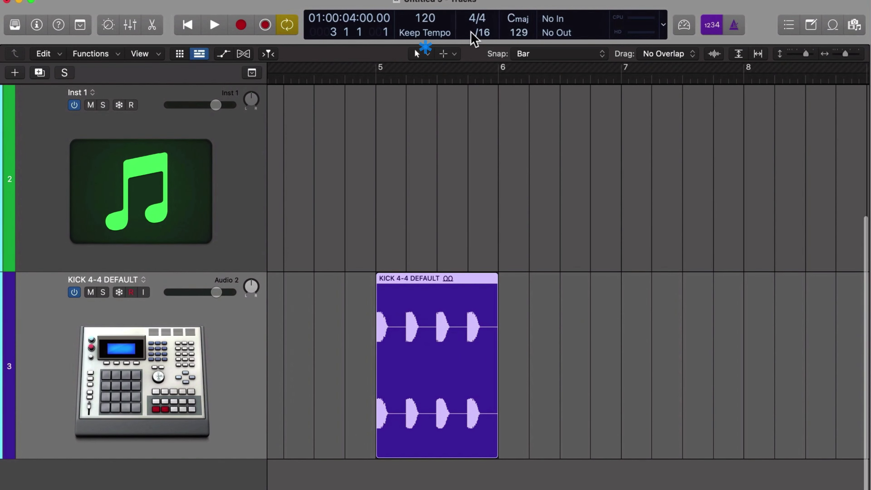
left_click_drag(425, 18, 426, 100)
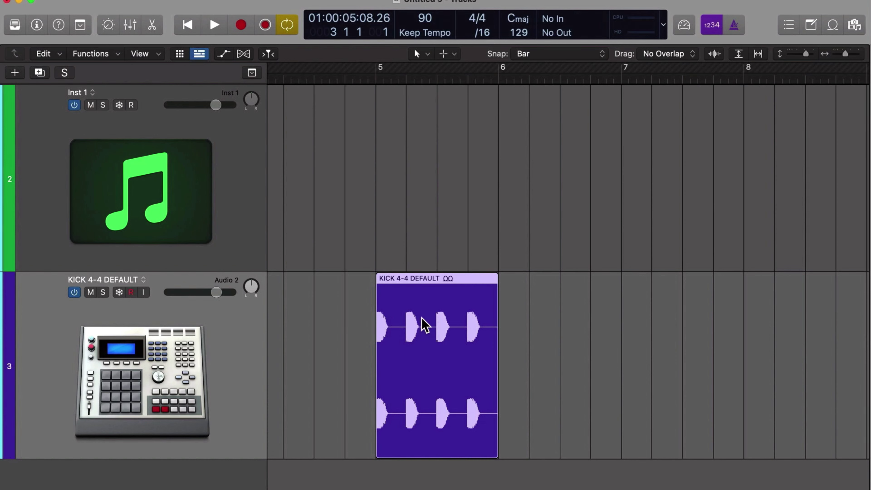
Cycle the KICK 4-4 DEFAULT region with Cmd+U and play it, then stop.
key("u")
key("space")
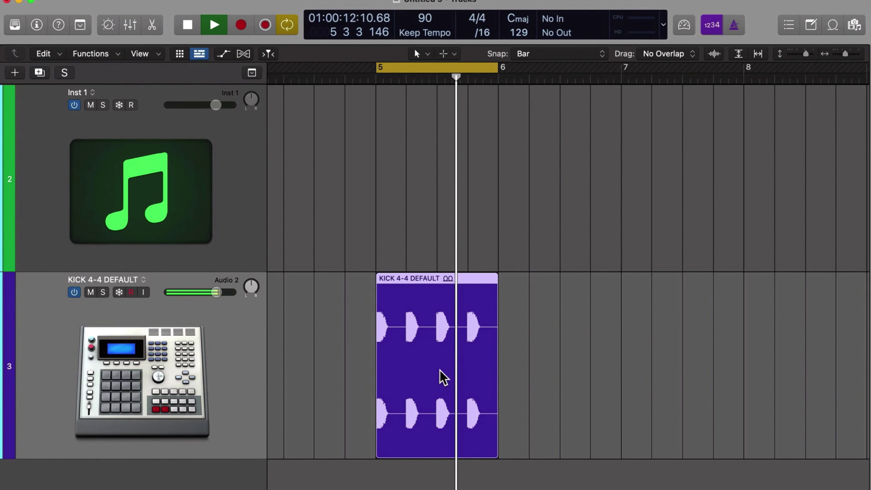
key("space")
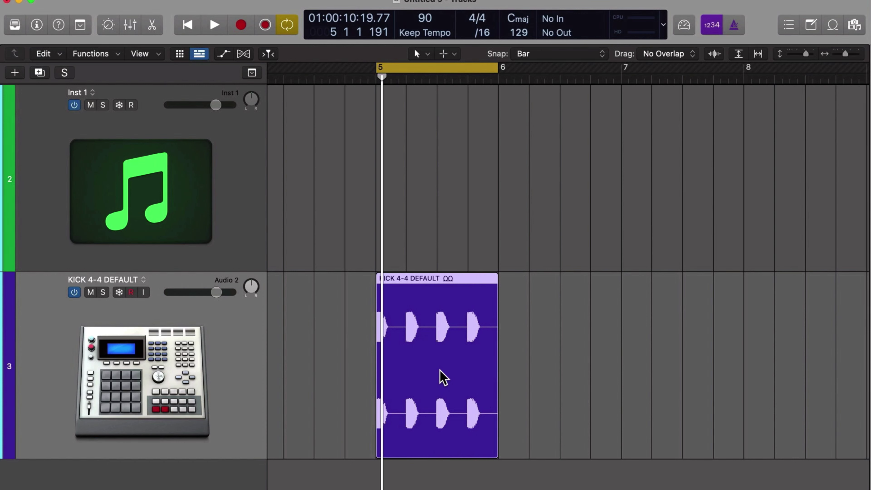
left_click_drag(494, 455, 493, 455)
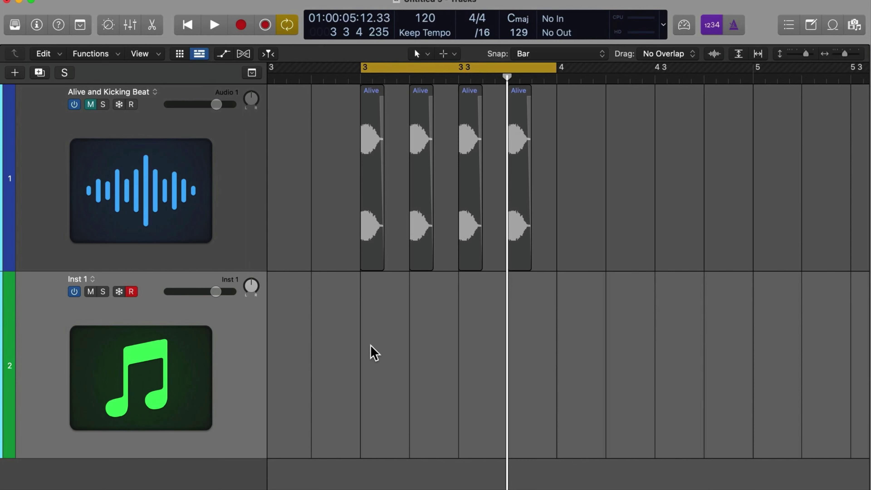
Create an empty MIDI region on the Inst 1 lane from bar 3 to bar 4, redoing the first attempt.
right_click(373, 352)
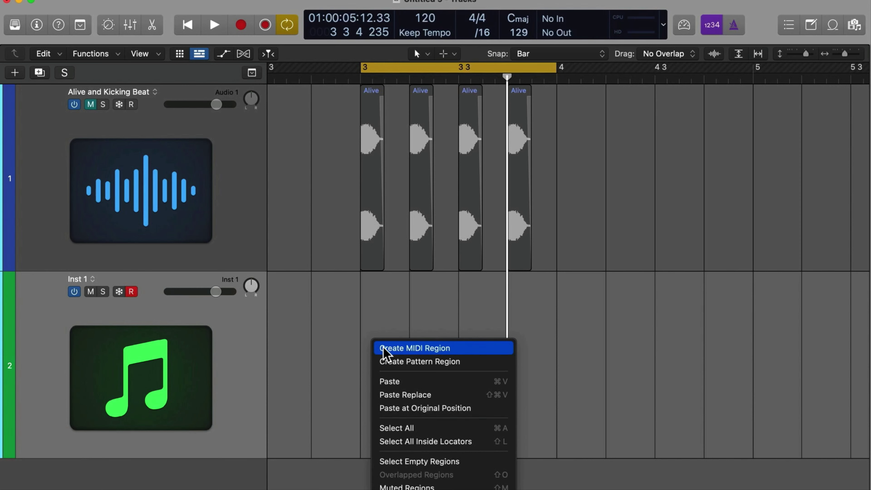
left_click(400, 351)
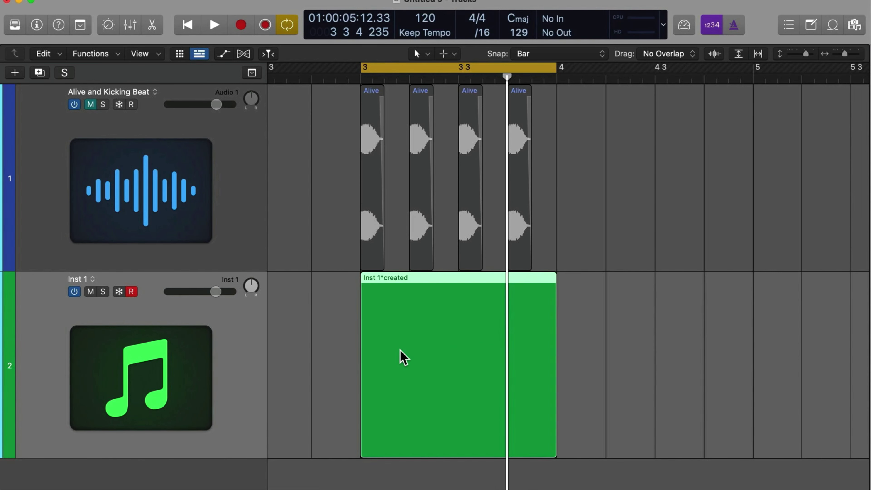
key("Delete")
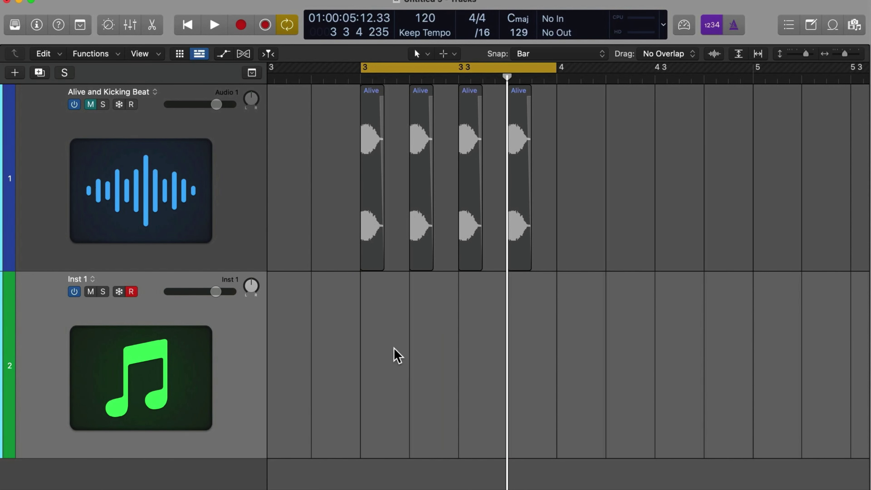
right_click(383, 344)
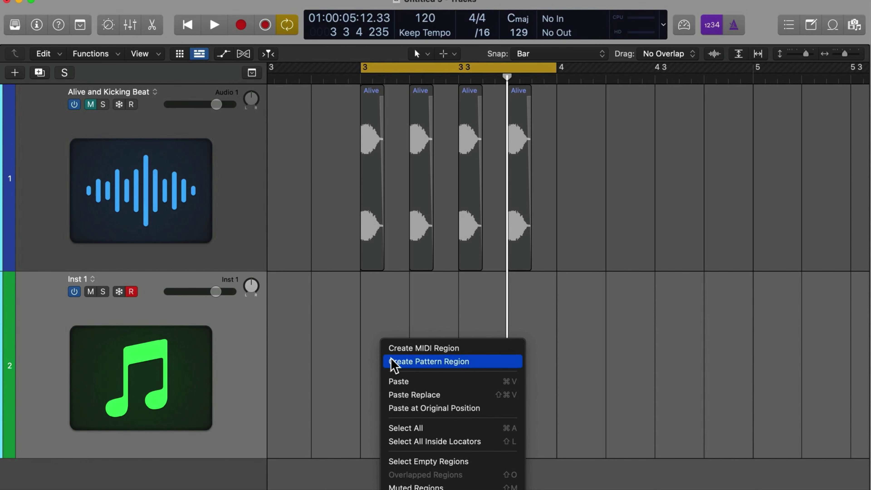
left_click(393, 349)
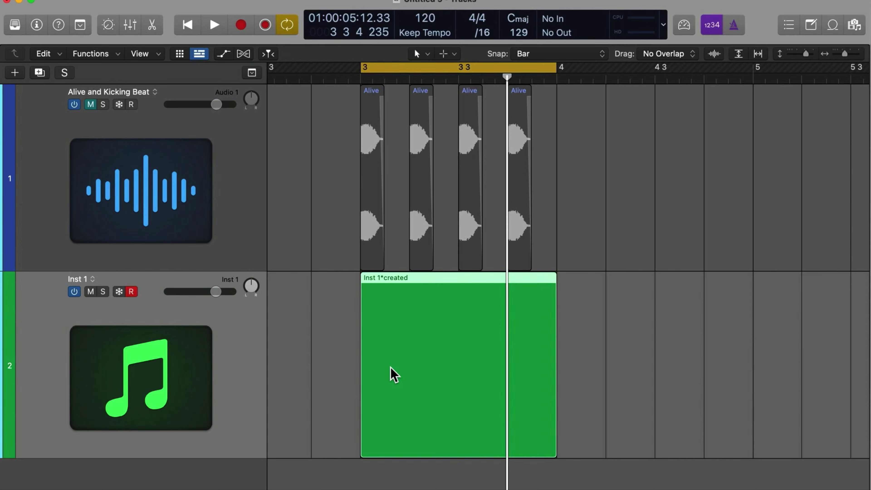
Open the region in an enlarged Piano Roll, add a C2 note, and set snap to Division.
double_click(394, 374)
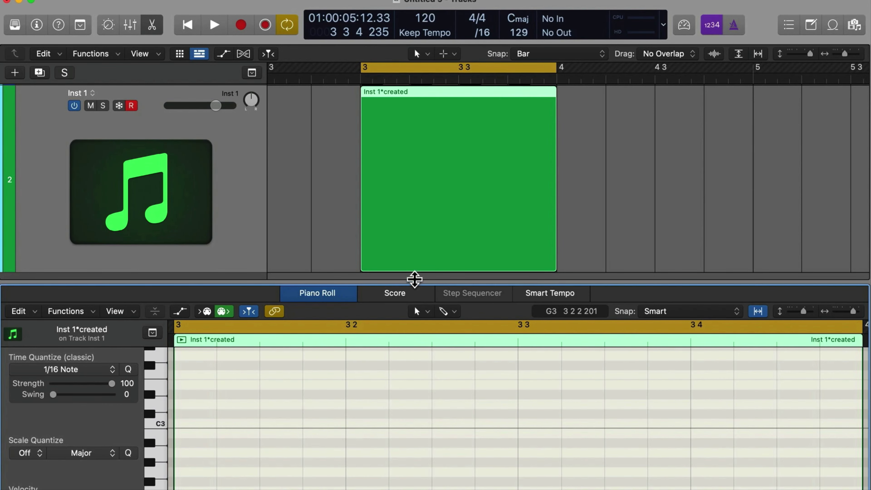
left_click_drag(414, 278, 431, 92)
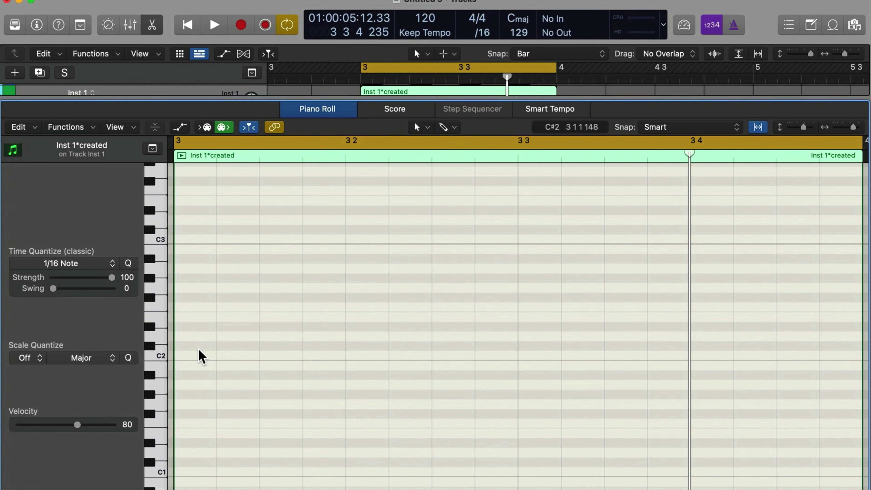
right_click(193, 360)
left_click(210, 349)
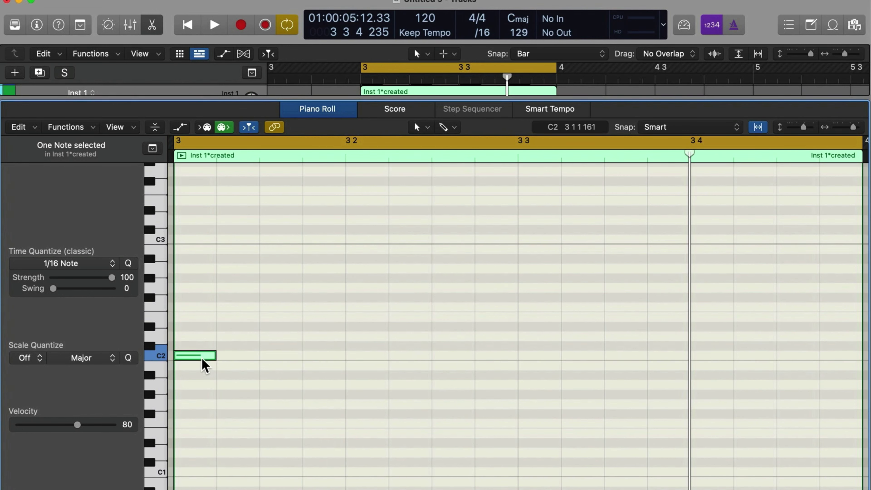
mouse_move(202, 359)
key("super+v")
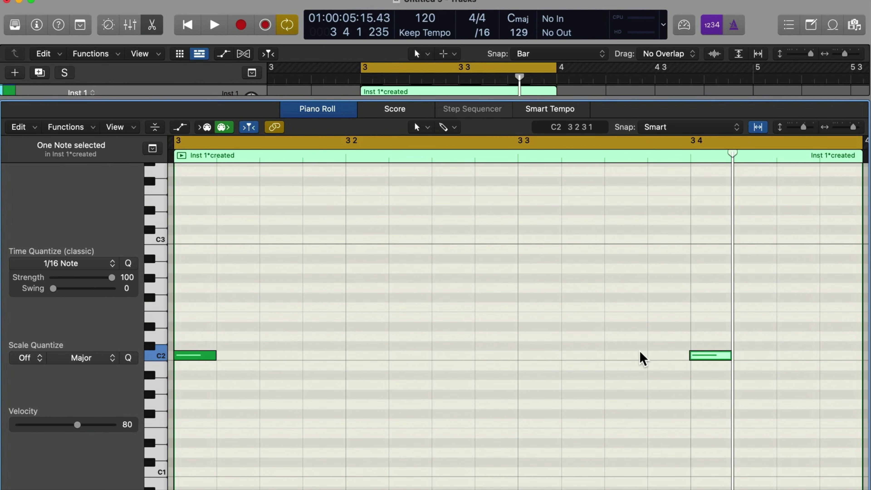
left_click(702, 128)
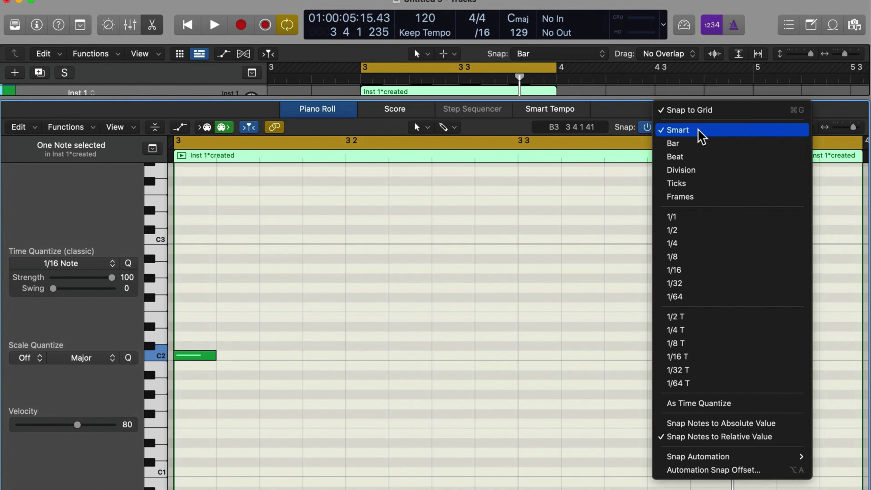
left_click(694, 170)
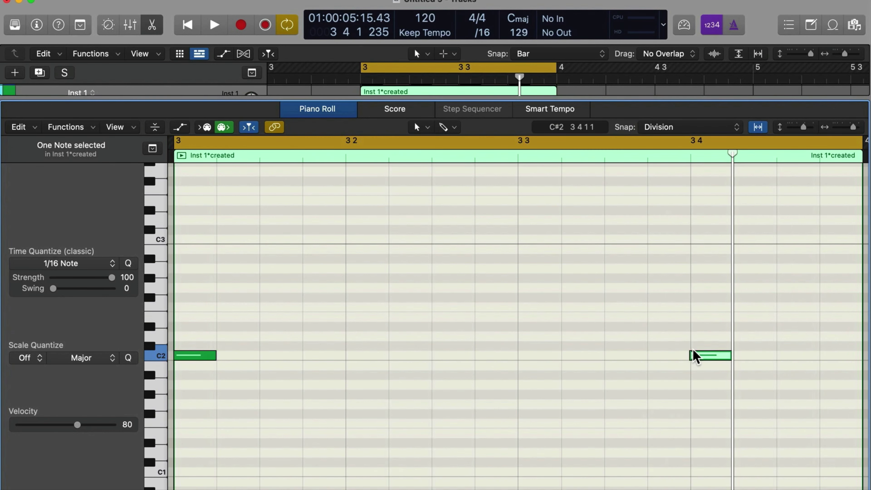
Place C2 notes on beats 2, 3 and 4 of bar 3.
left_click_drag(707, 360, 373, 357)
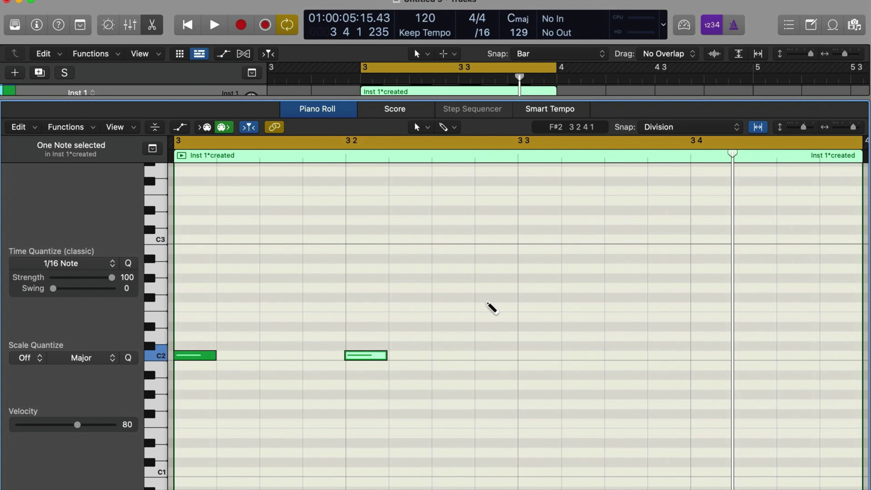
key("a")
left_click_drag(760, 356, 550, 354)
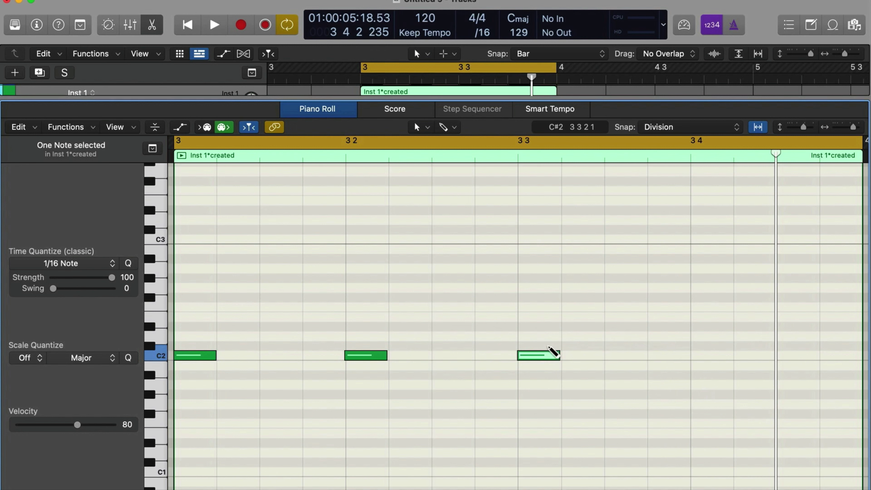
key("a")
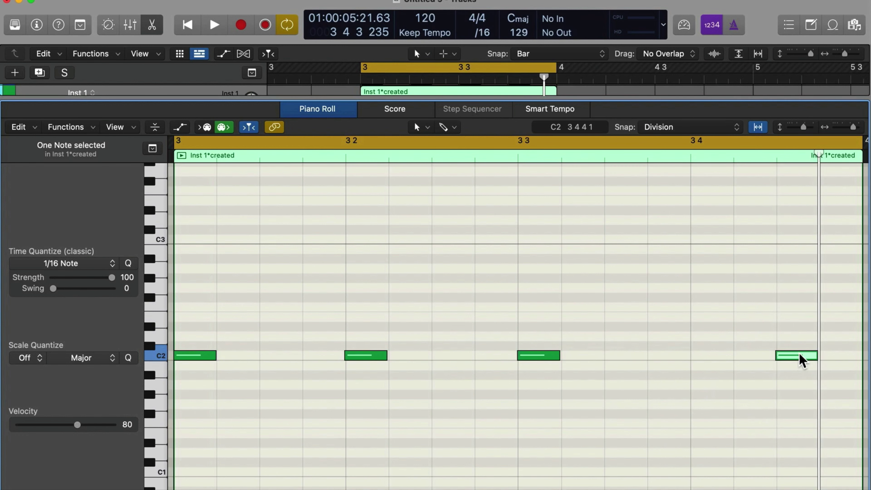
left_click_drag(802, 361, 719, 360)
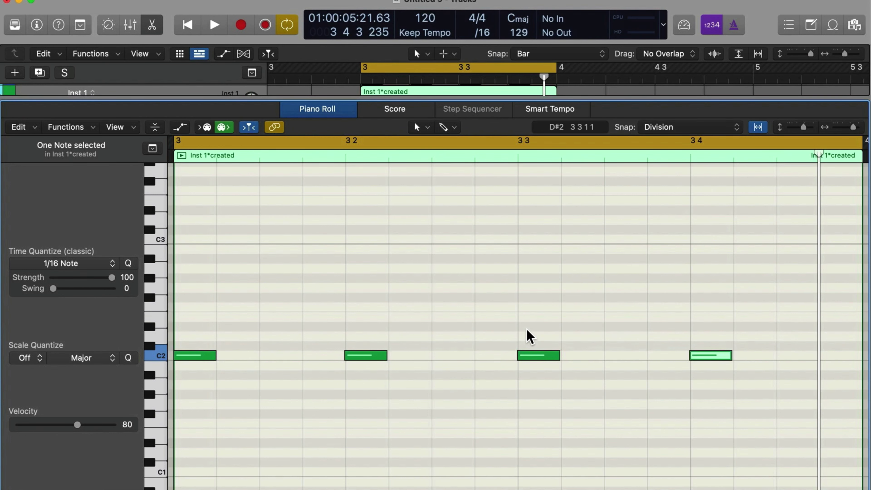
Close the Piano Roll, show the Inspector with the Region section collapsed, and zoom the timeline out.
key("e")
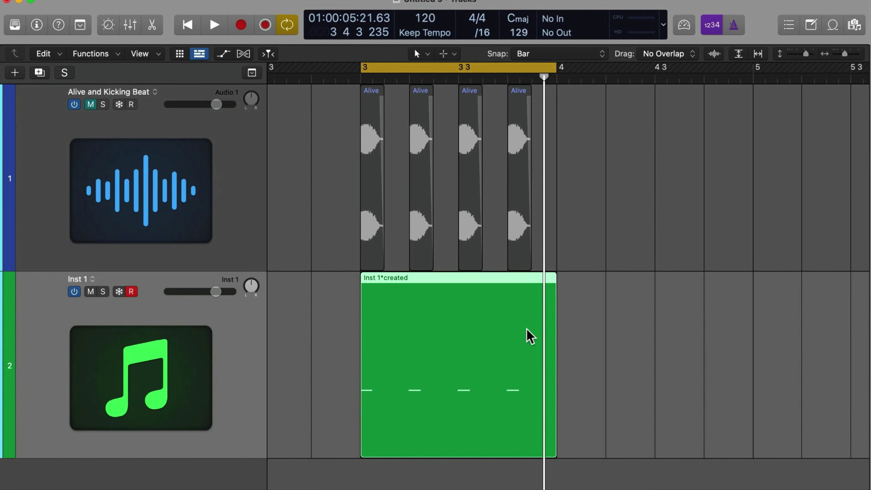
key("i")
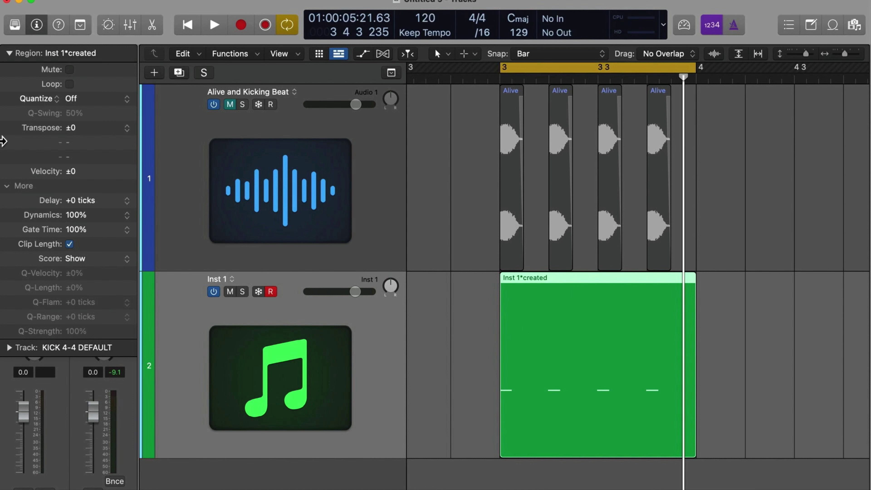
left_click(10, 53)
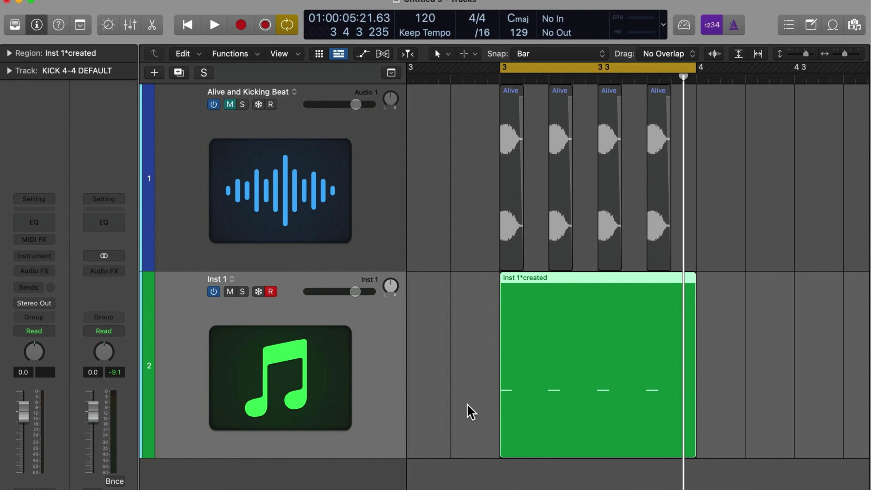
key("super+Left")
scroll(472, 427, "right", 3)
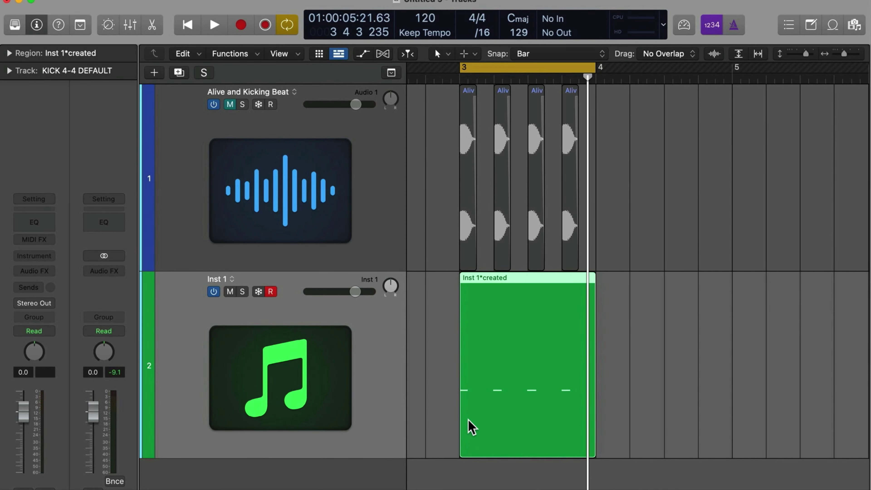
Browse the Inst 1 instrument plug-in list without choosing one, then select track 2.
left_click(50, 256)
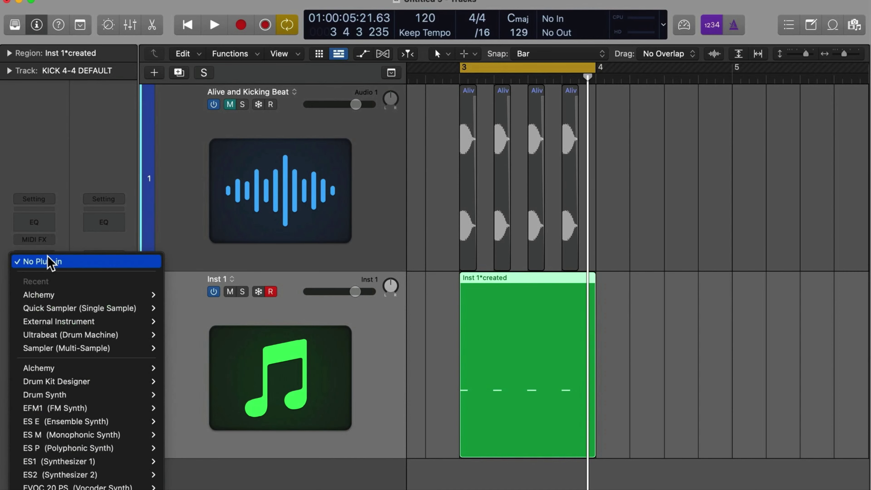
scroll(82, 429, "down", 10)
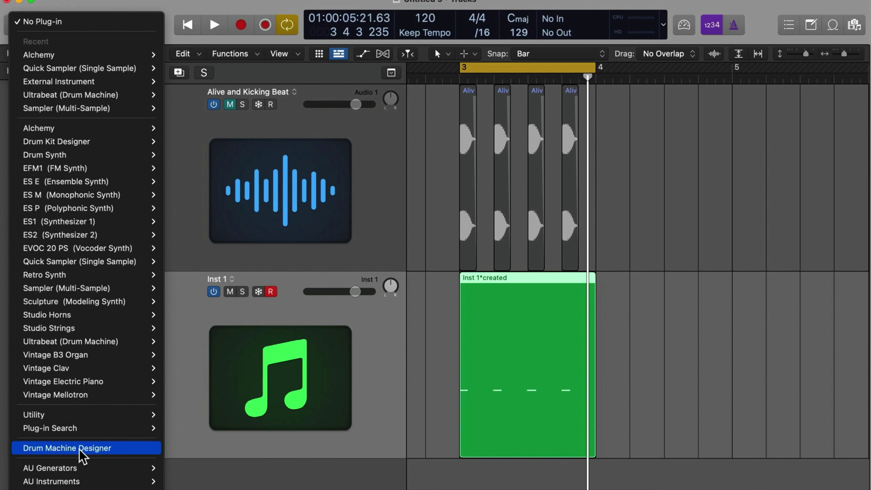
mouse_move(95, 226)
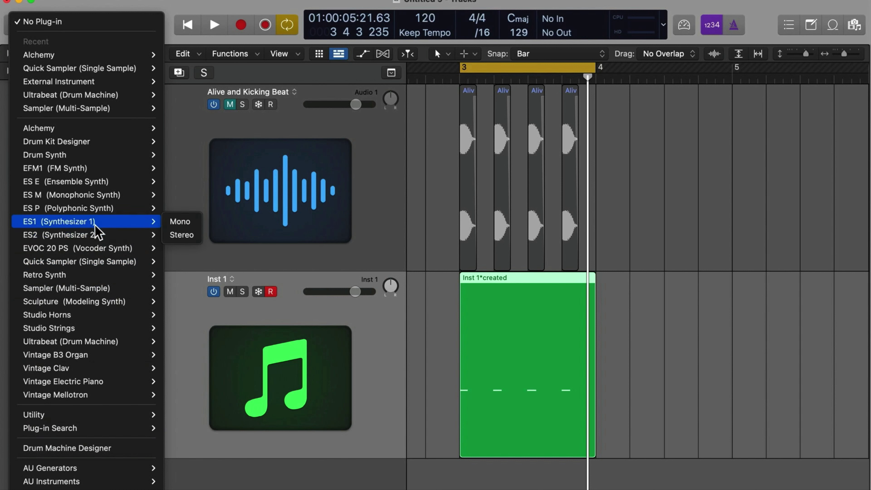
mouse_move(84, 132)
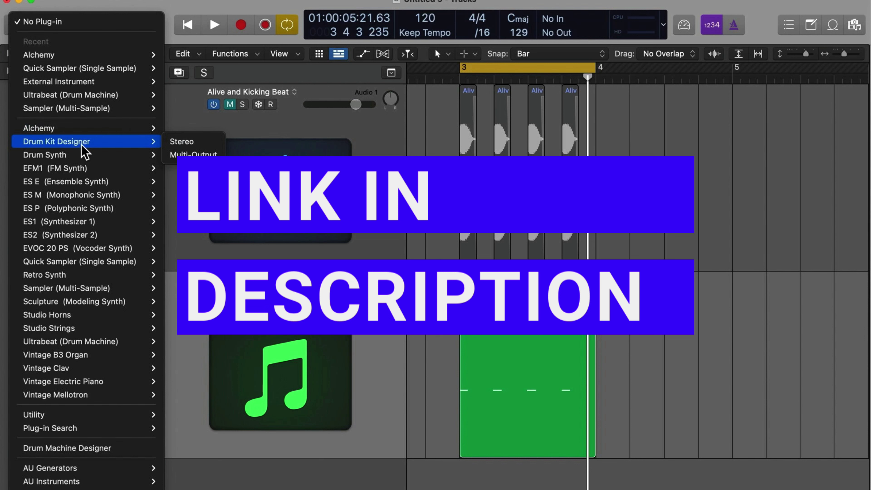
left_click(321, 346)
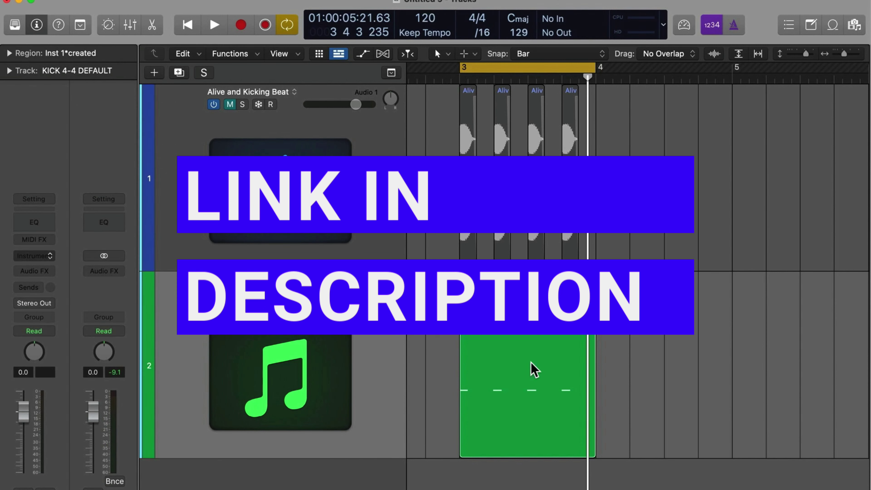
left_click_drag(680, 425, 514, 335)
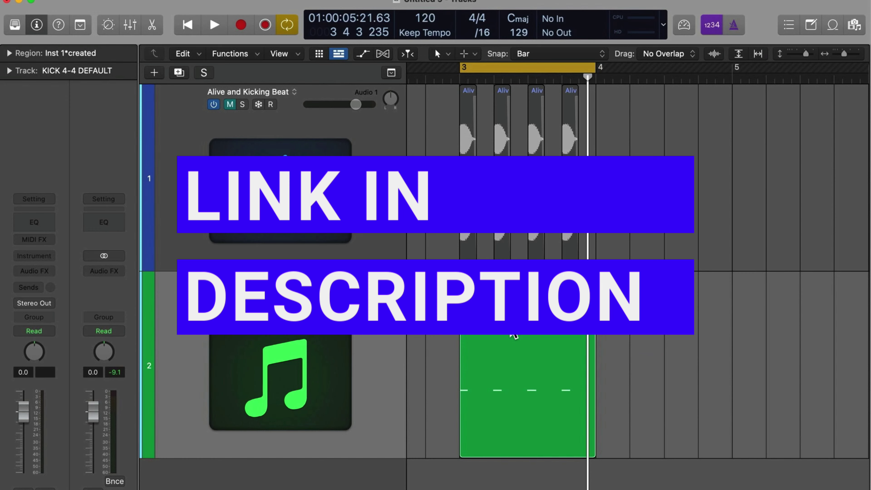
left_click(50, 257)
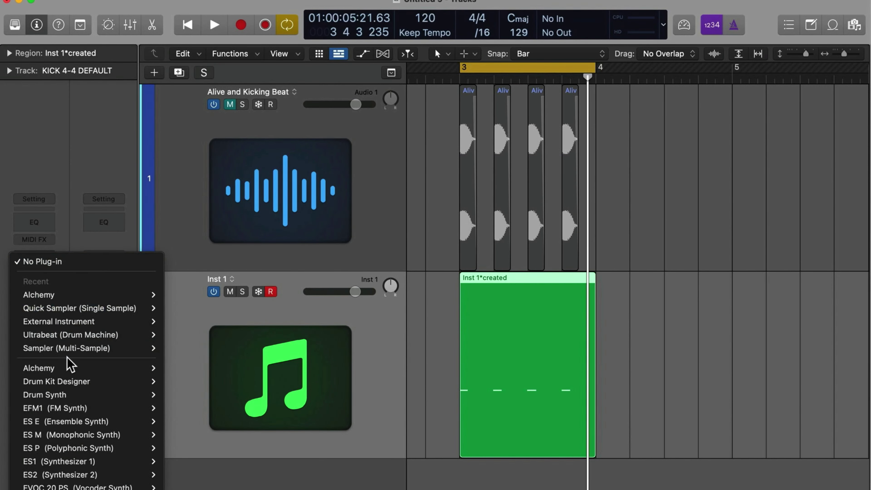
left_click(321, 399)
Drag the four-note region into the Loop Browser as '4/4 Kick (empty midi)', scale Any, tagged Beats and Clean.
key("o")
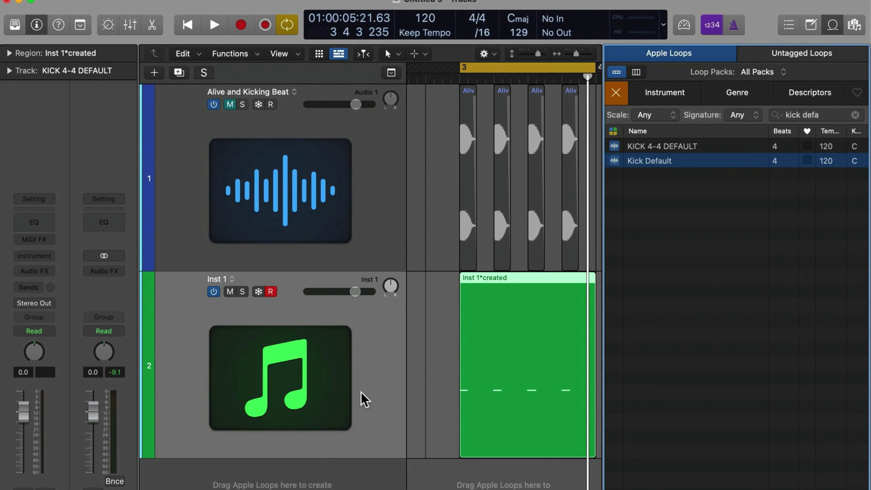
left_click_drag(542, 383, 693, 241)
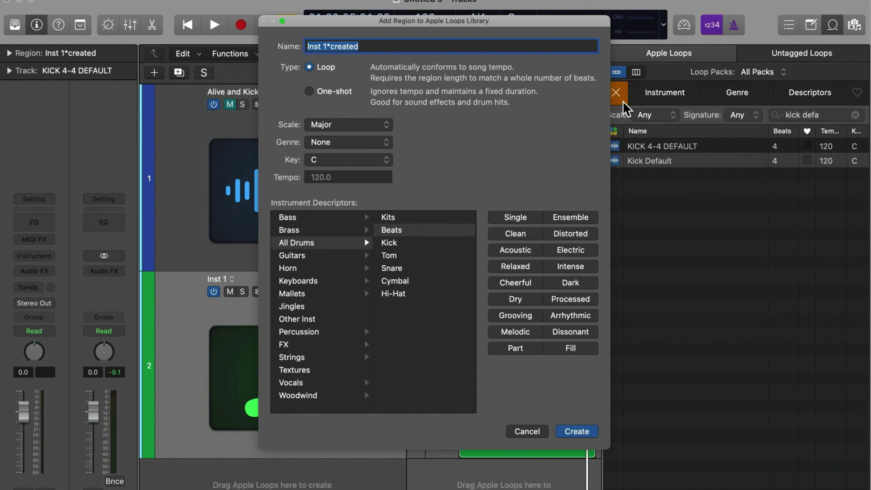
type("4/4 Kick (empty")
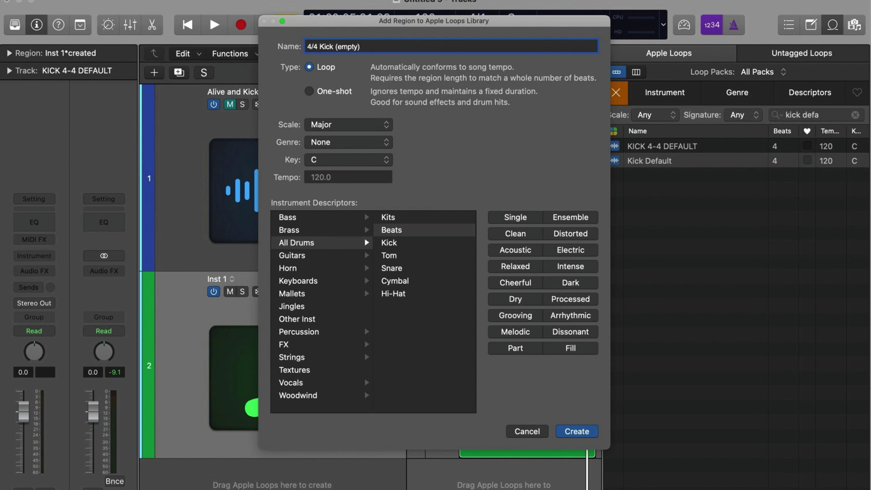
left_click(346, 126)
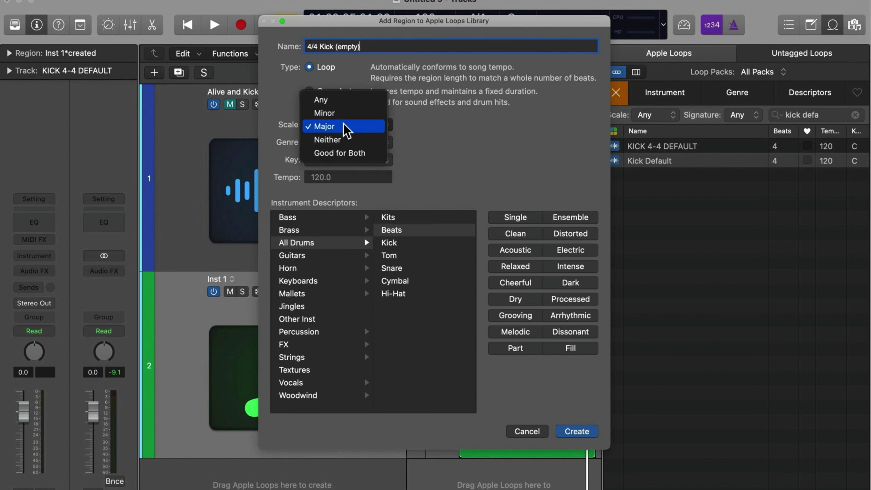
left_click(345, 103)
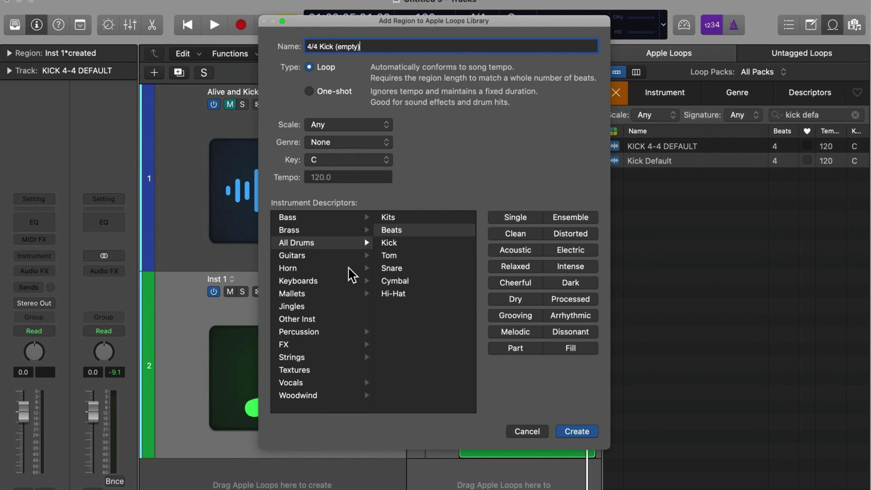
left_click(412, 235)
left_click(516, 233)
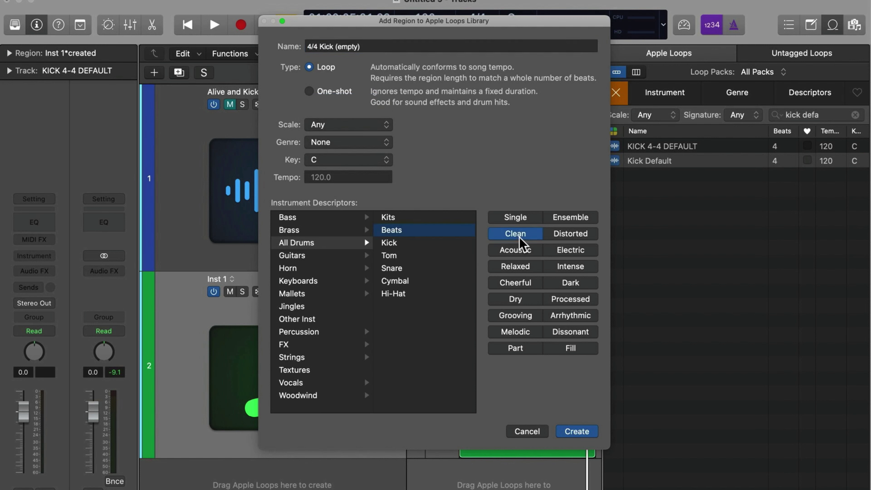
left_click(356, 46)
type("midi")
key("super+a")
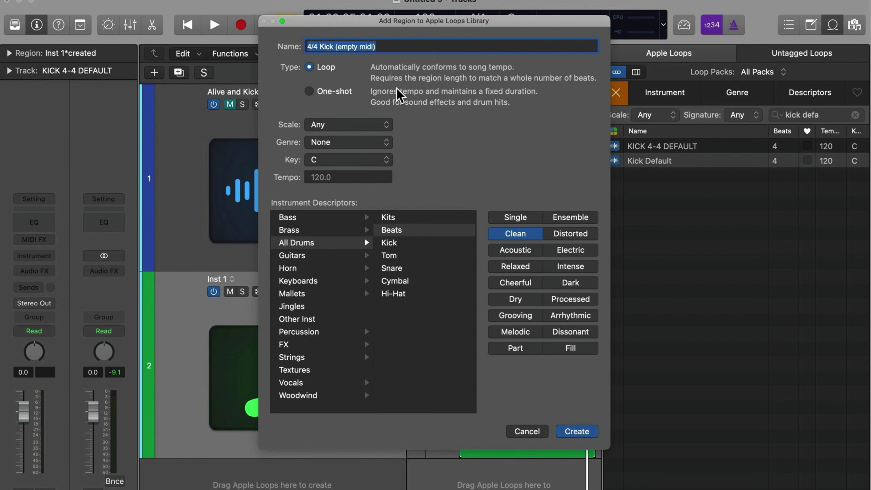
left_click(583, 433)
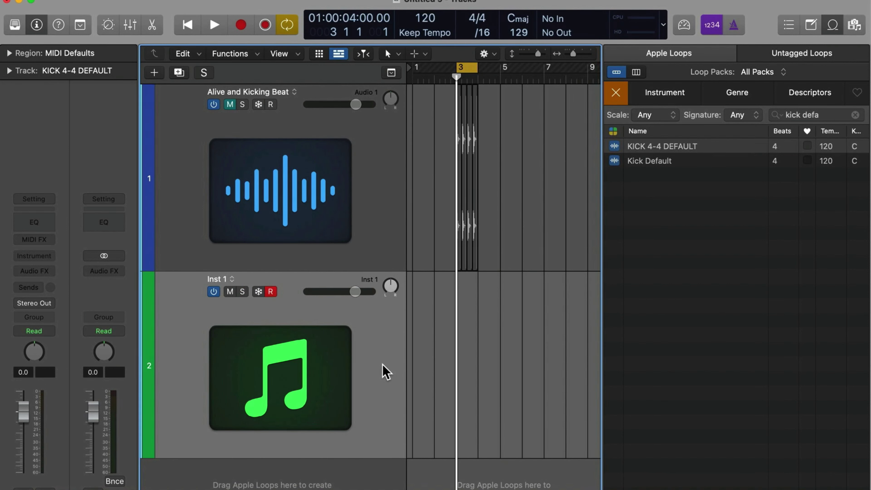
Delete the Inst 1 track, search '4/4' among Software Instrument Loops, and drop the loop at bar 5.
key("super+BackSpace")
triple_click(799, 114)
type("4/4")
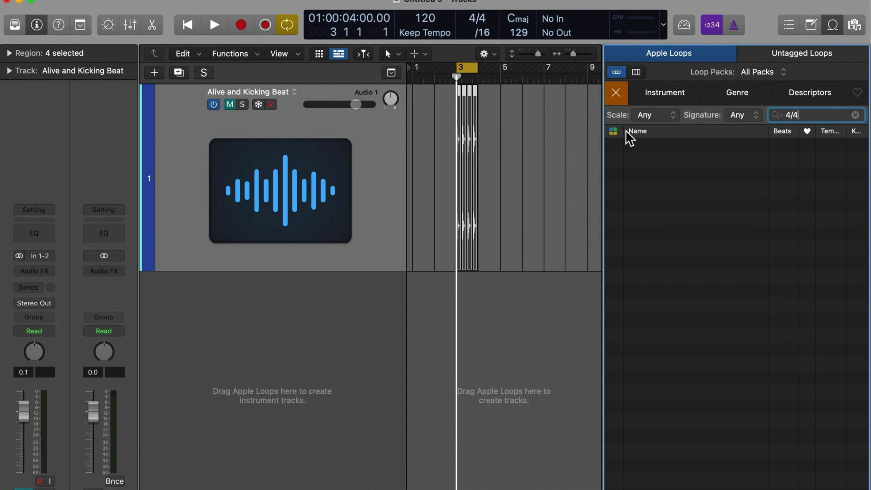
left_click(614, 131)
left_click(557, 144)
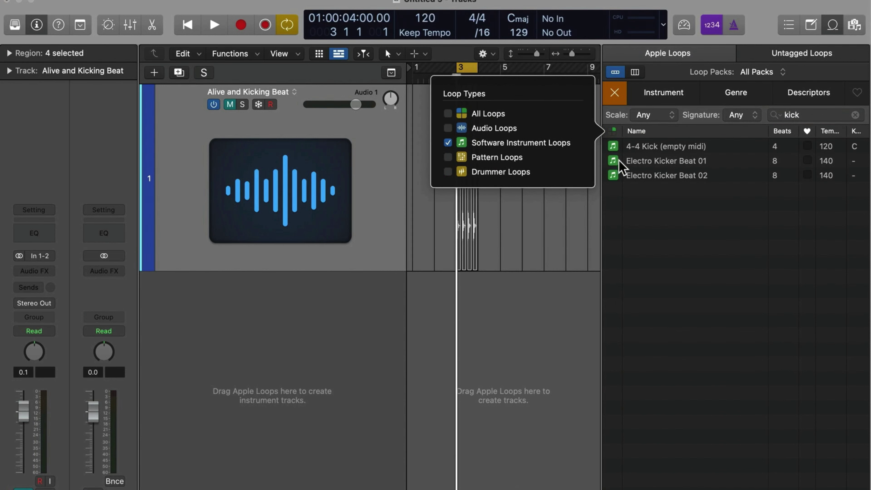
left_click(616, 193)
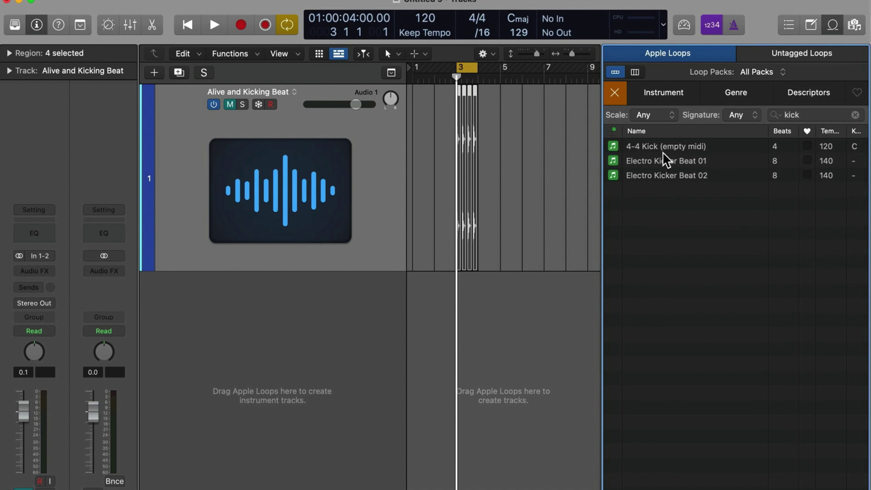
left_click_drag(667, 148, 502, 326)
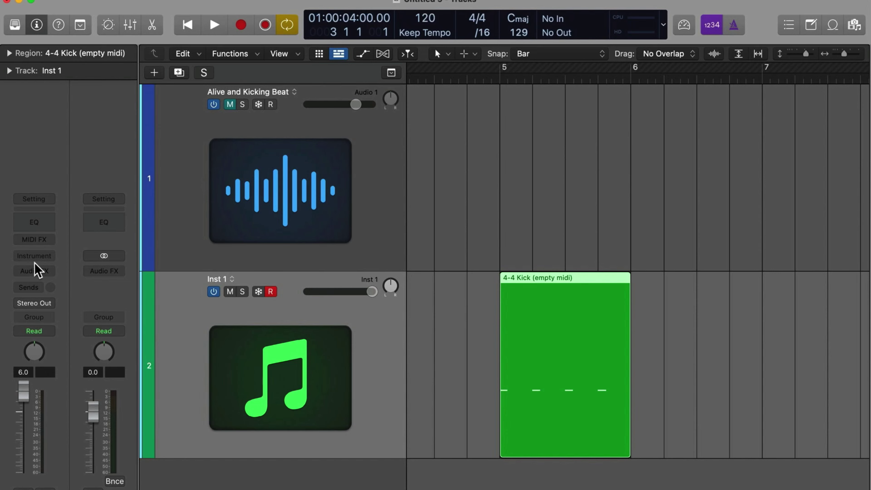
Load Drum Machine Designer as the instrument on the new Inst 1 track.
left_click(42, 256)
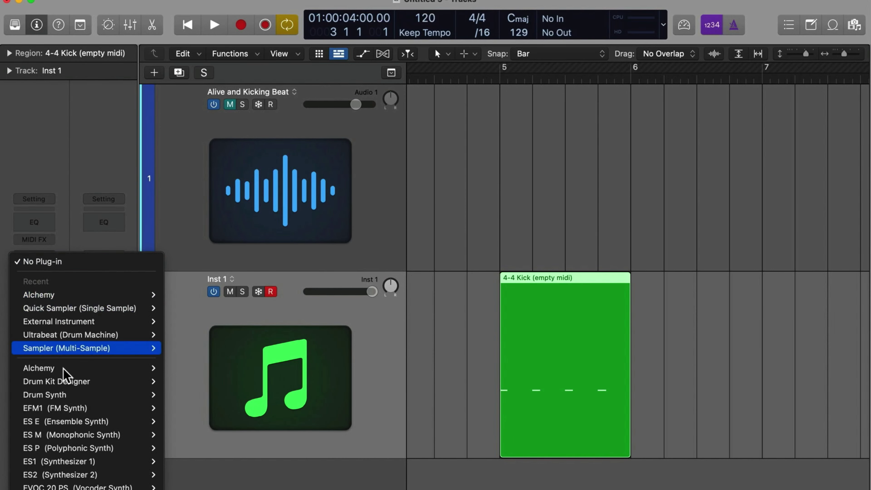
scroll(17, 379, "down", 10)
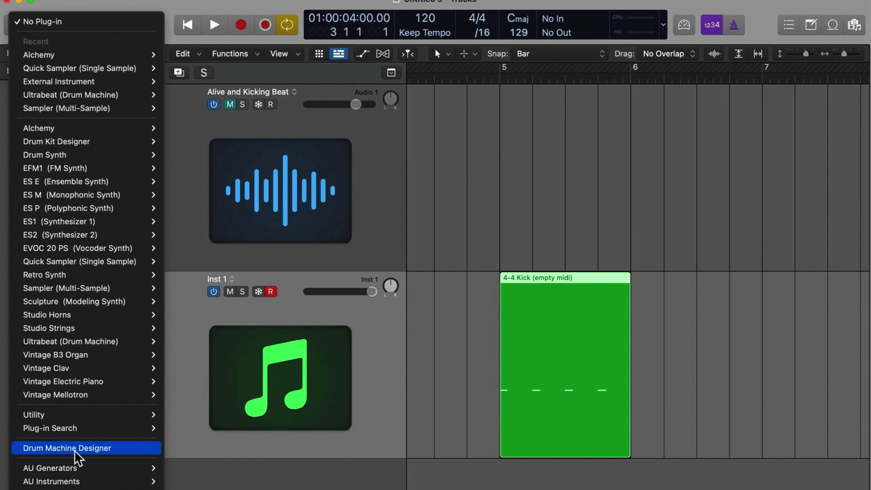
left_click(68, 448)
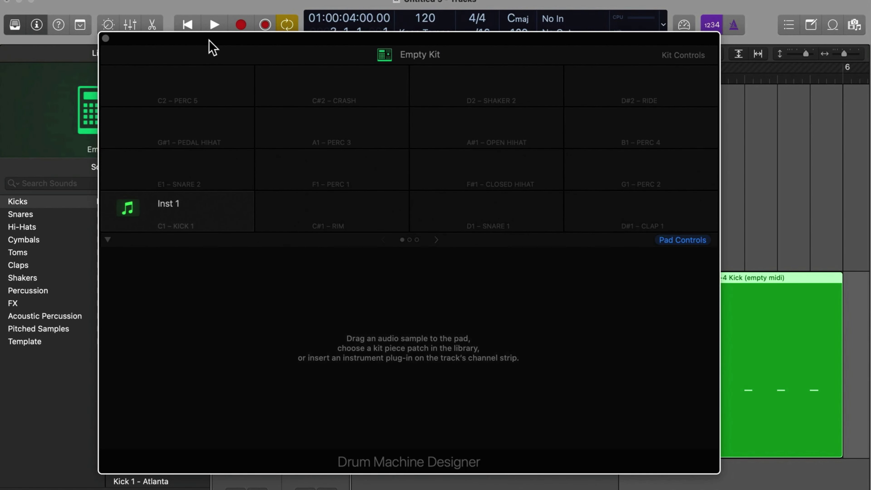
Audition Library kicks on the kick pad and settle on Kick - Thick Heat.
left_click_drag(212, 48, 314, 42)
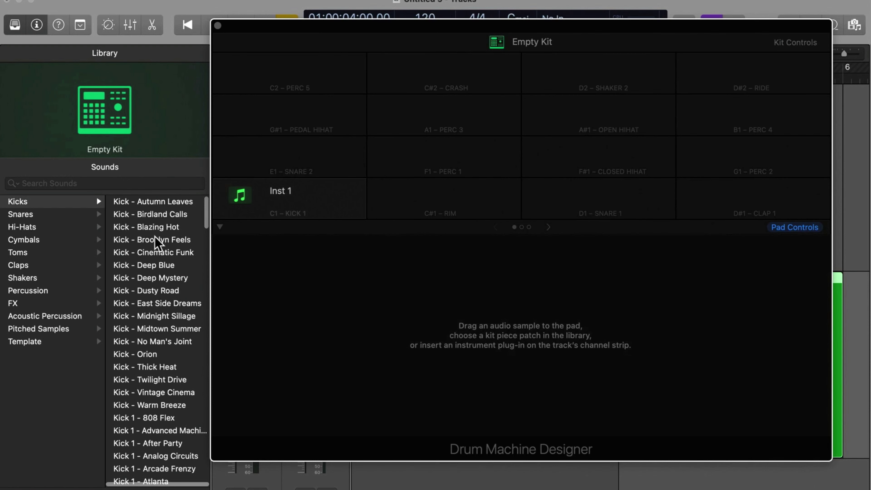
left_click(153, 252)
left_click(140, 303)
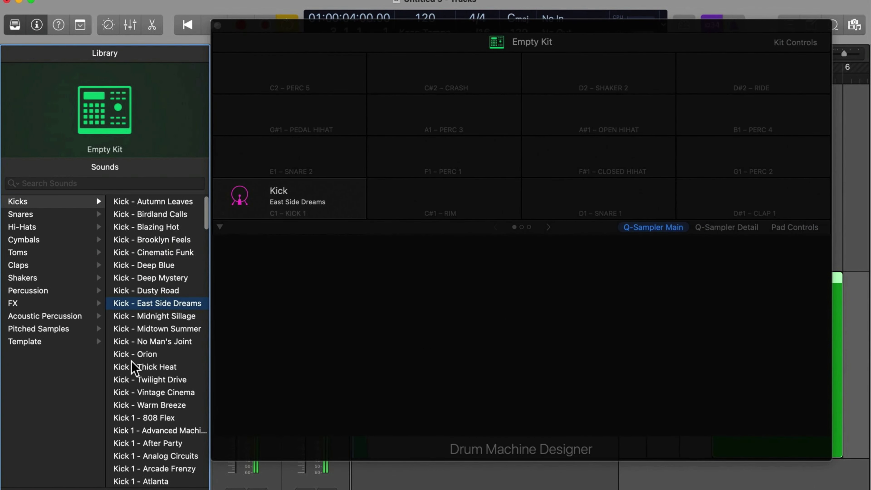
left_click(131, 364)
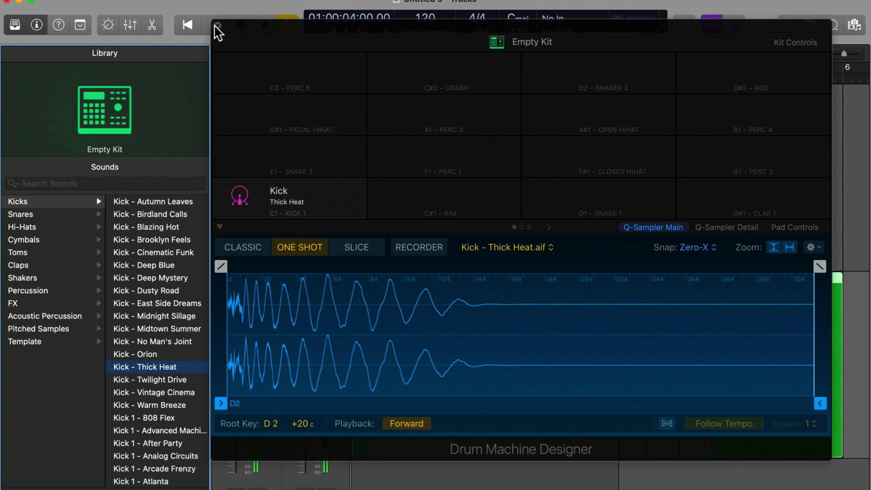
Switch the kick track to the Blazing Hot electronic kit, then browse the Drum Kit patches.
left_click(217, 26)
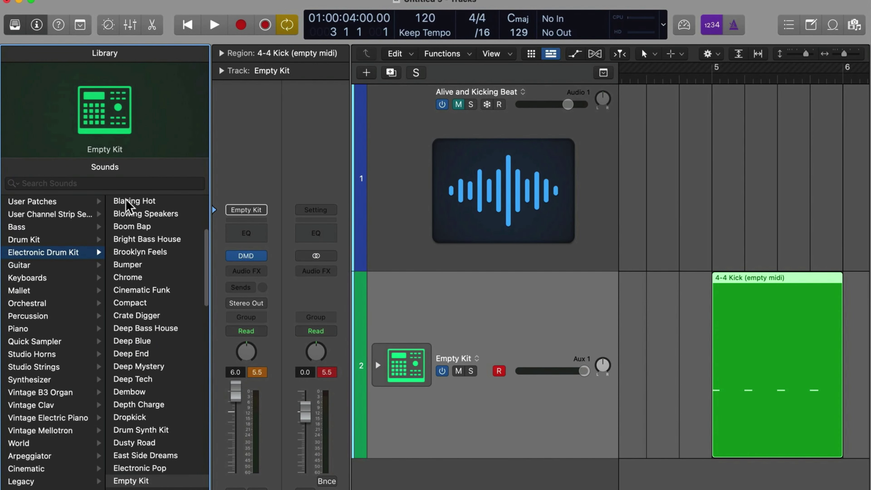
left_click(134, 202)
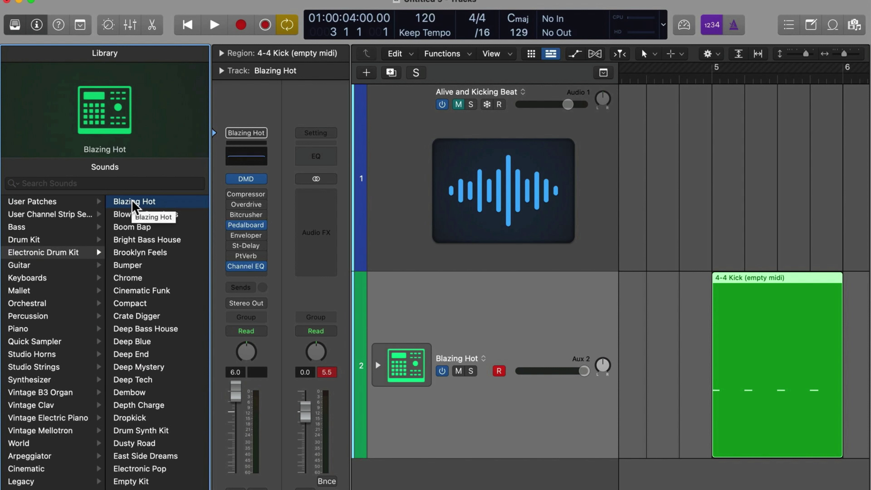
left_click(70, 241)
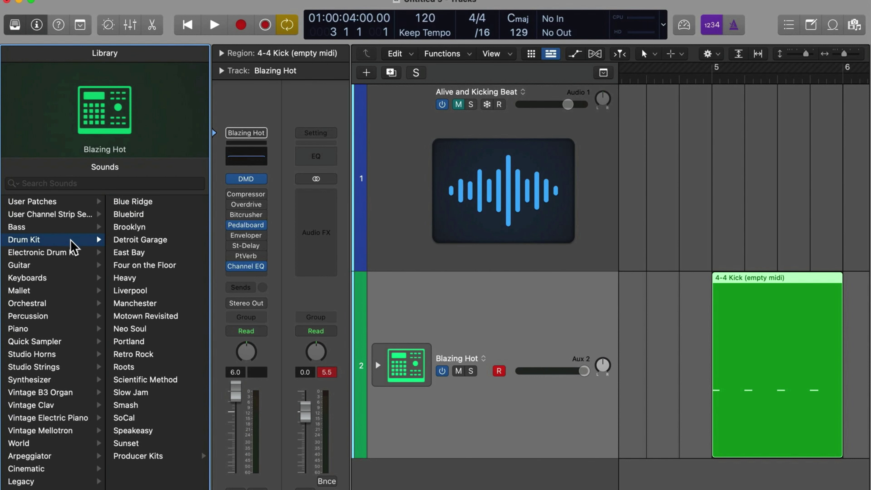
left_click(80, 254)
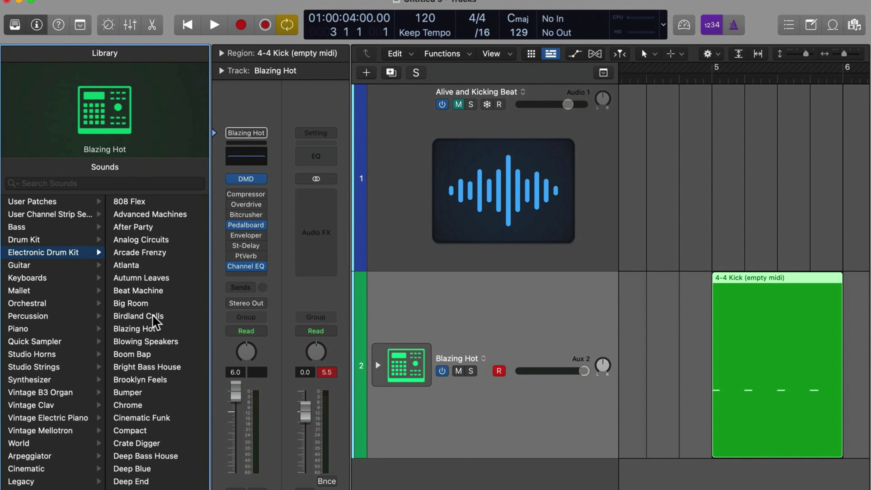
scroll(155, 323, "down", 15)
scroll(154, 322, "down", 1)
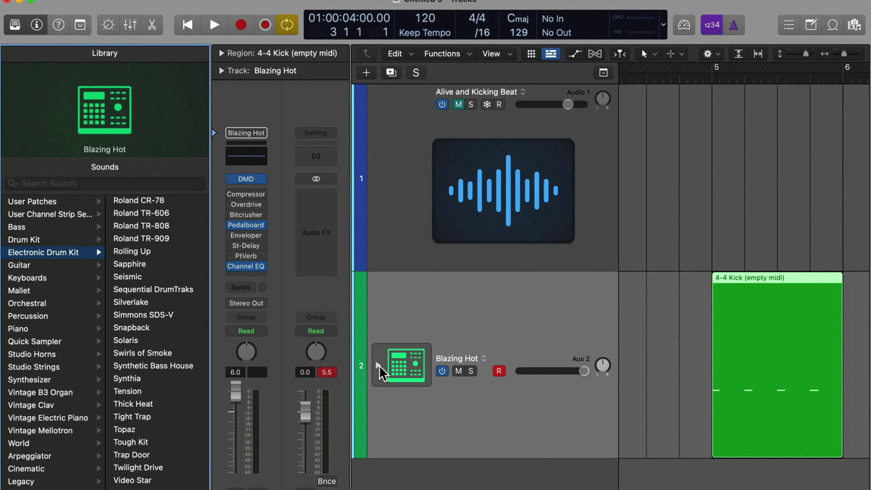
Load Kick - Autumn Leaves onto the Blazing Hot kick pad and select the 4-4 Kick region.
left_click(251, 181)
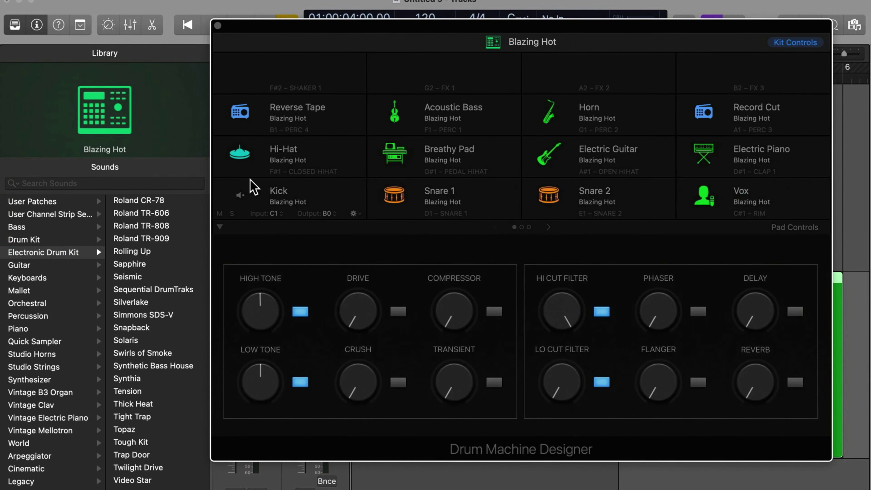
left_click(269, 198)
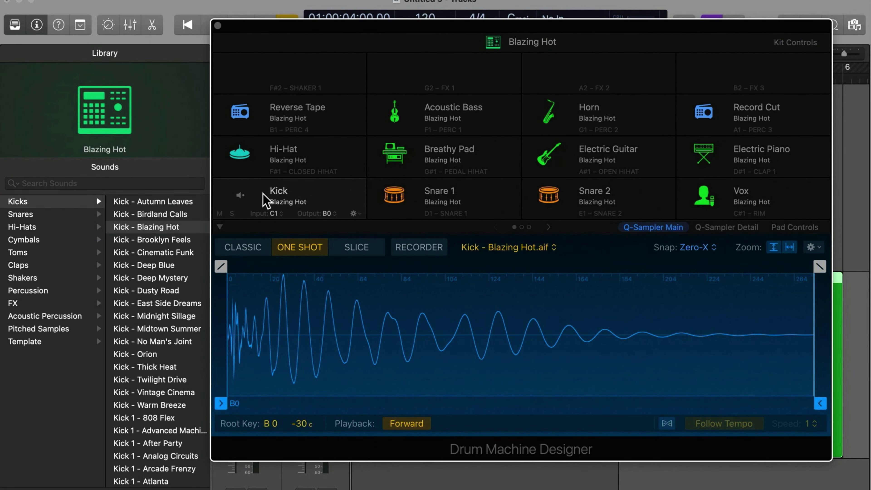
left_click(161, 202)
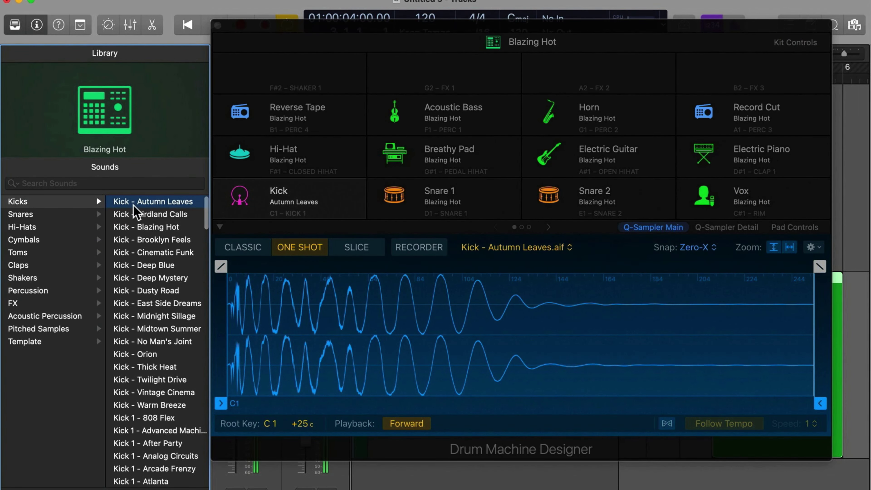
left_click(217, 25)
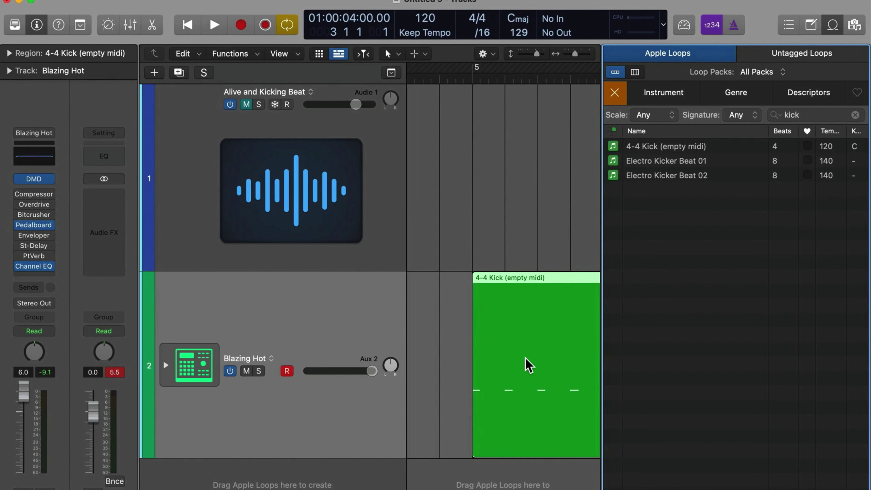
left_click(509, 360)
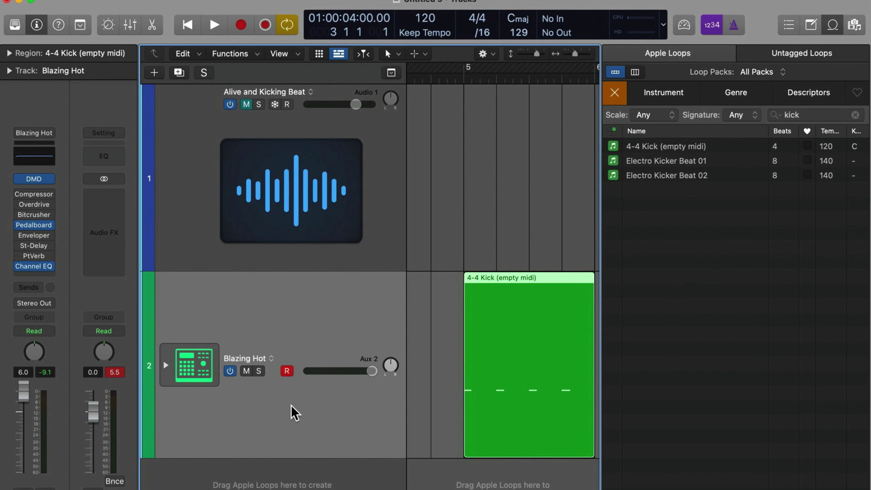
Drag the 4-4 Kick region into the loop library and create it as '4-4 Kick (empty midi) DMD'.
left_click_drag(505, 374, 694, 241)
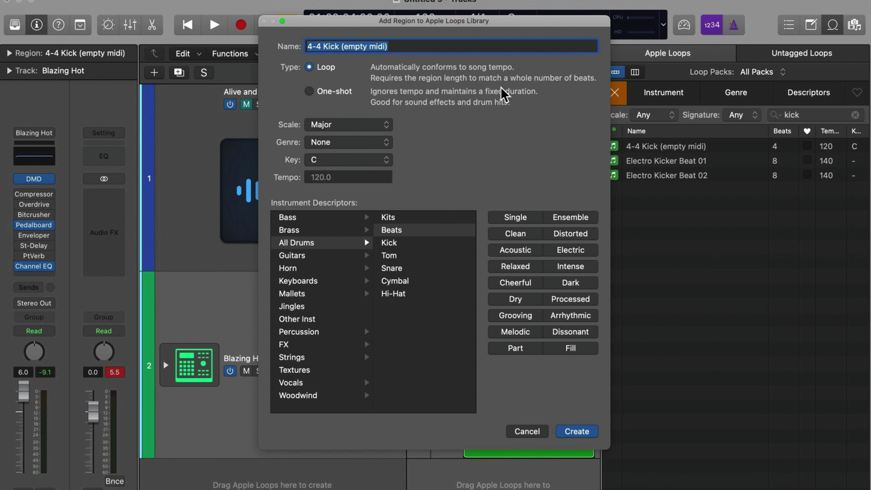
key("Right")
type("D")
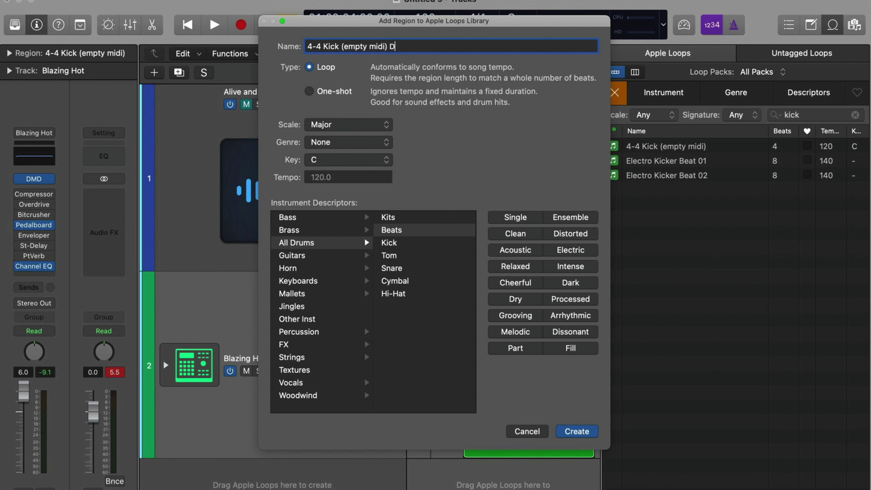
type("MD")
left_click(573, 433)
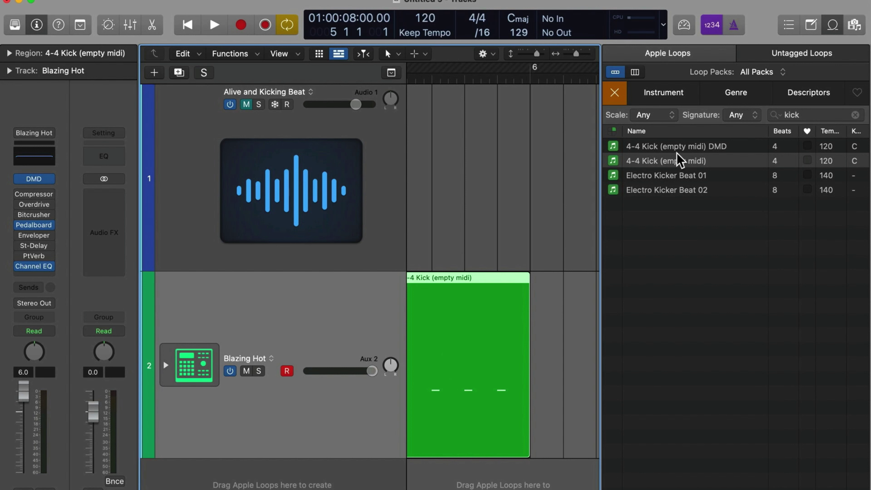
Place the original and DMD 4-4 Kick loops on new tracks and select the Blazing Hot track.
left_click_drag(678, 162, 539, 478)
scroll(564, 373, "down", 5)
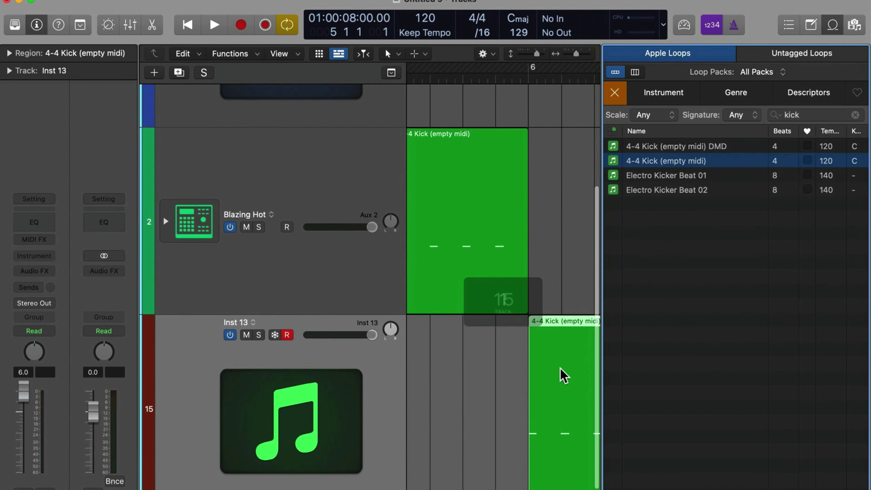
scroll(364, 374, "right", 5)
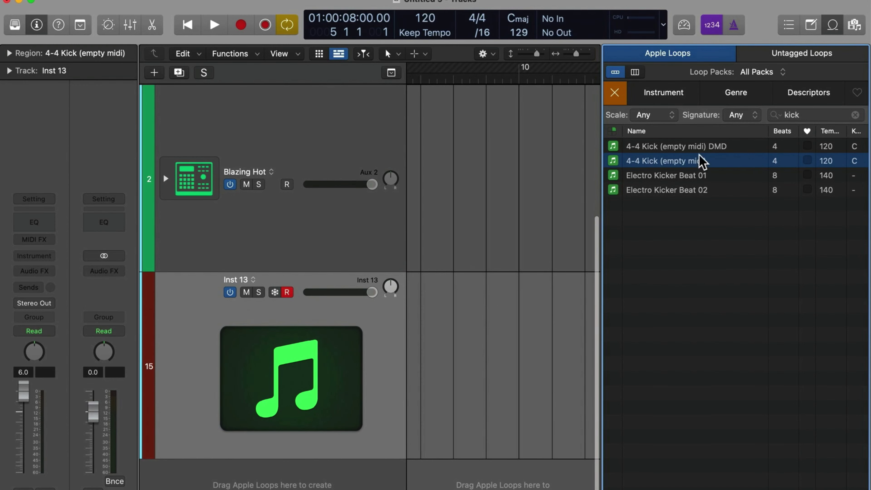
left_click_drag(696, 160, 494, 414)
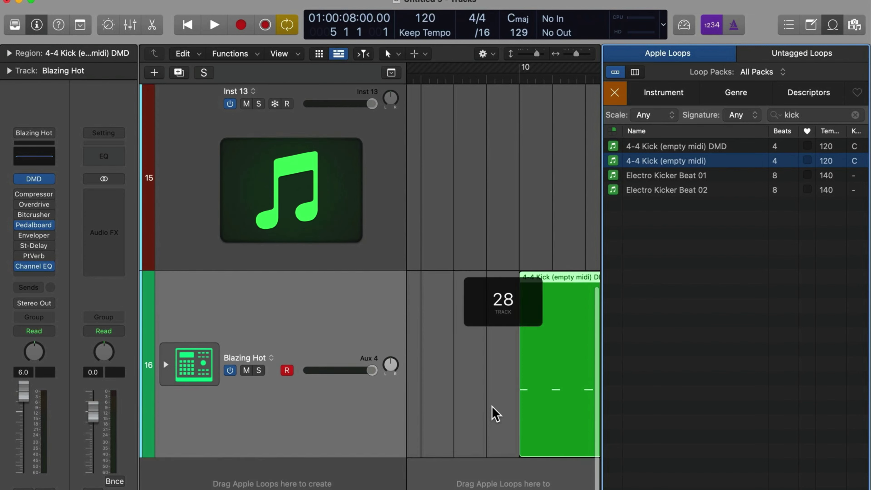
left_click(364, 342)
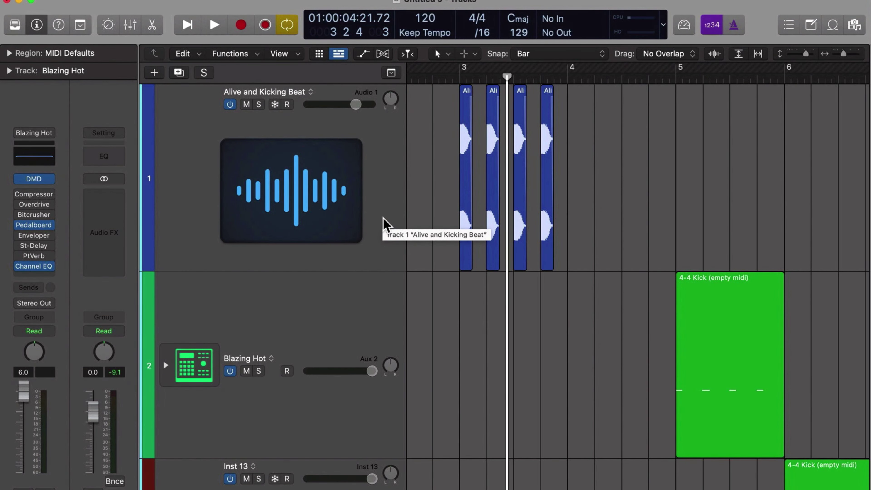
Inspect the Alive and Kicking Beat track, the Blazing Hot track and its 4-4 Kick region.
left_click(384, 225)
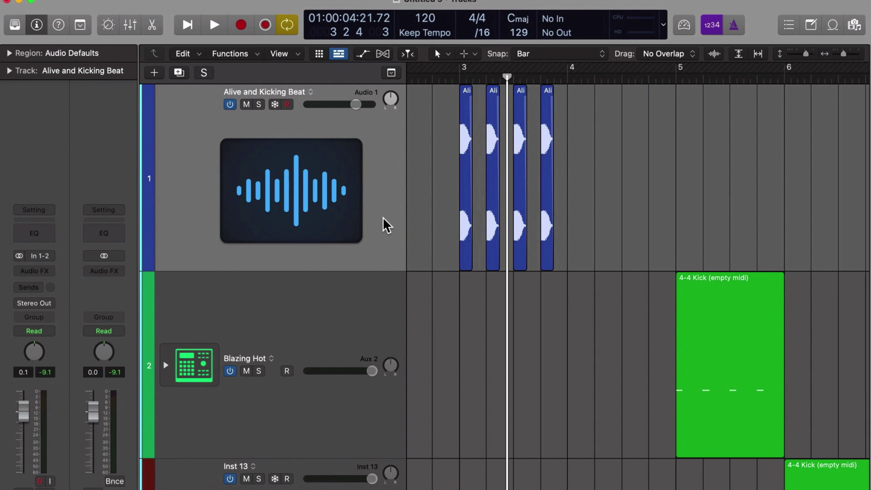
scroll(519, 350, "right", 5)
scroll(520, 350, "down", 2)
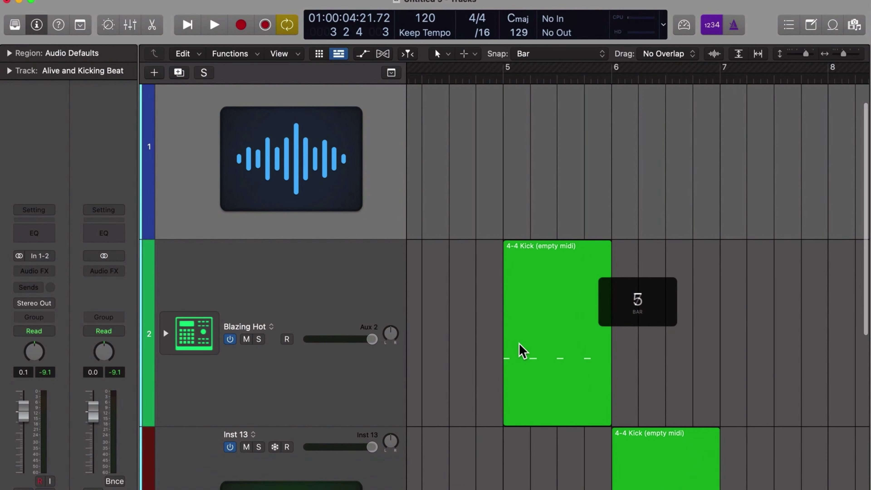
scroll(519, 350, "down", 3)
left_click(343, 234)
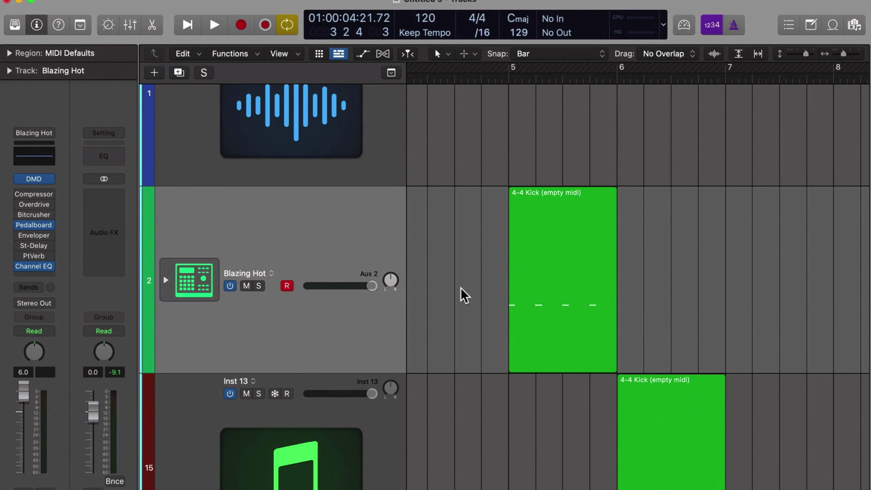
scroll(465, 295, "down", 2)
scroll(464, 295, "right", 1)
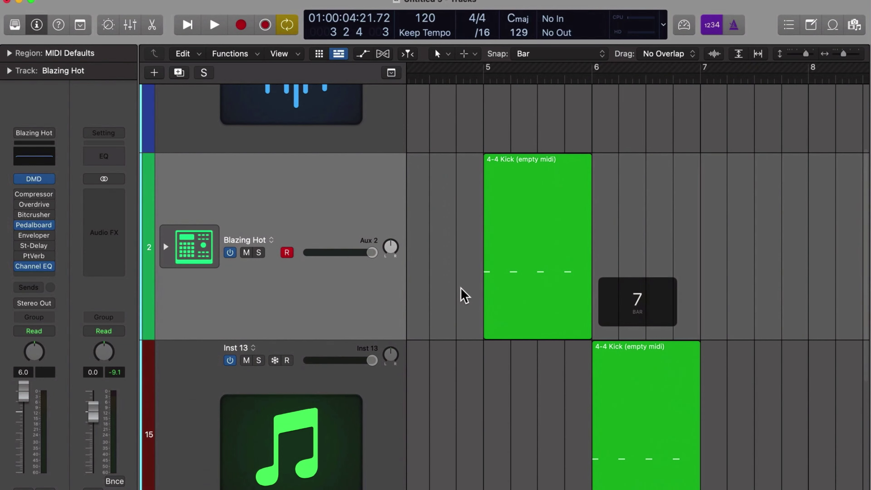
left_click(525, 250)
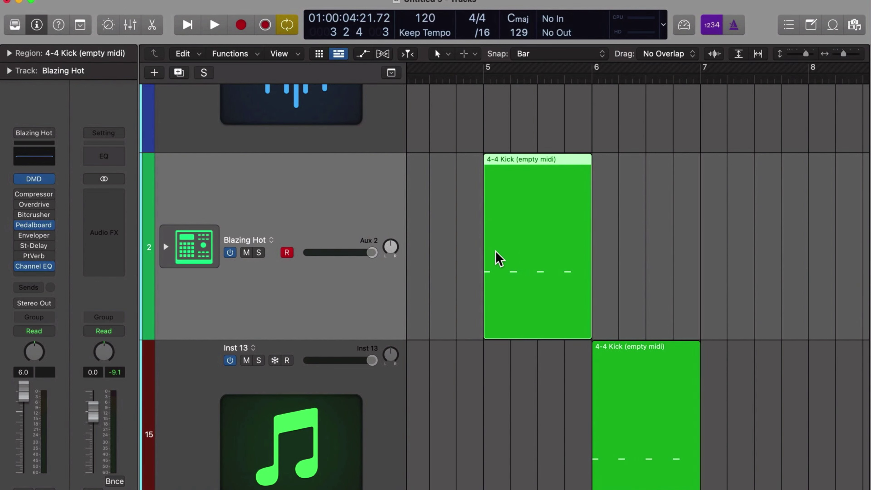
Compare the Inst 13 and Blazing Hot tracks, ending on the new Blazing Hot track 16.
left_click(342, 431)
scroll(342, 432, "down", 1)
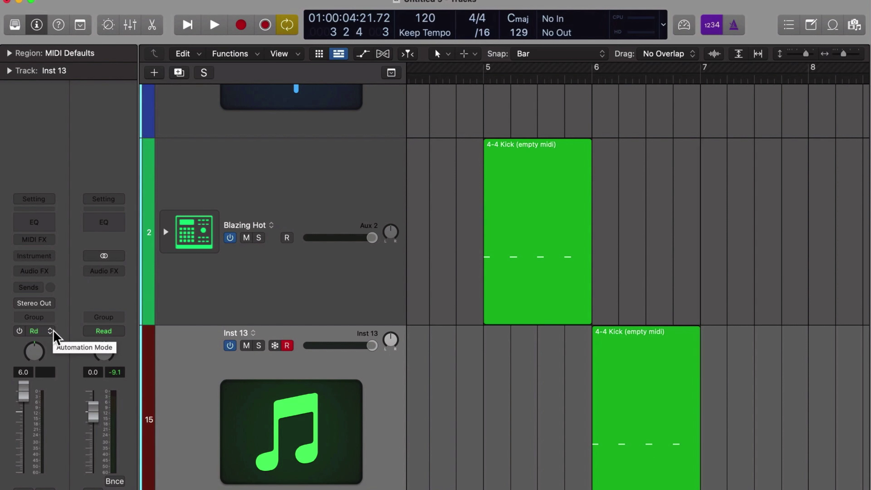
left_click(307, 188)
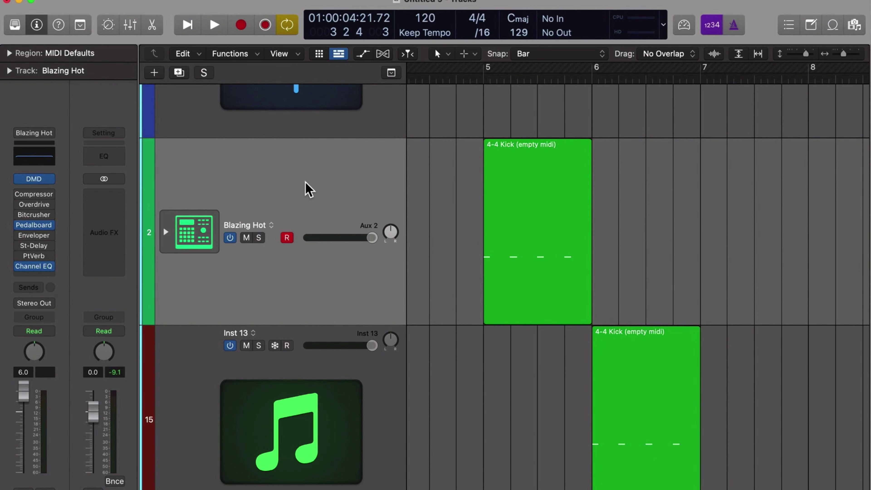
scroll(595, 327, "down", 10)
scroll(595, 327, "right", 2)
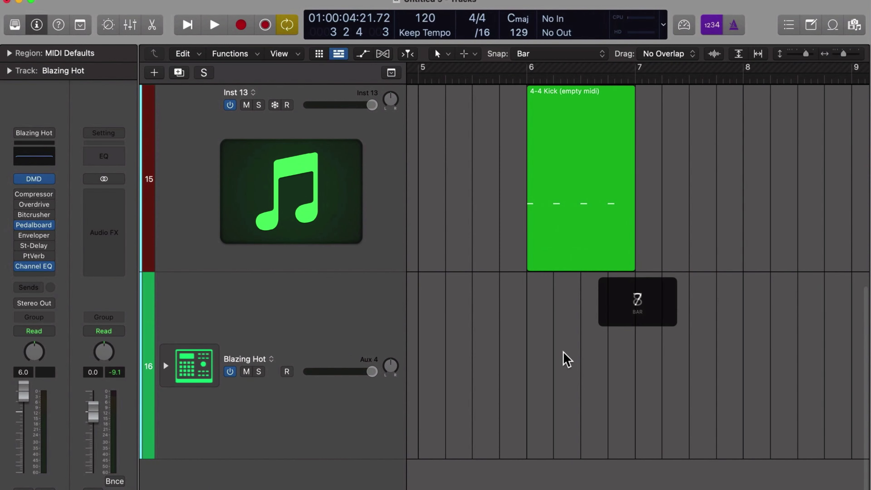
scroll(565, 359, "right", 2)
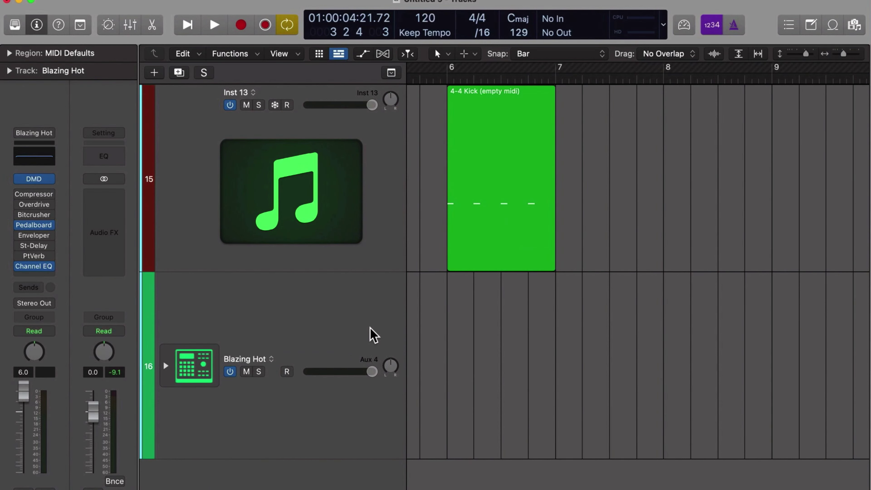
left_click(373, 334)
scroll(470, 366, "left", 4)
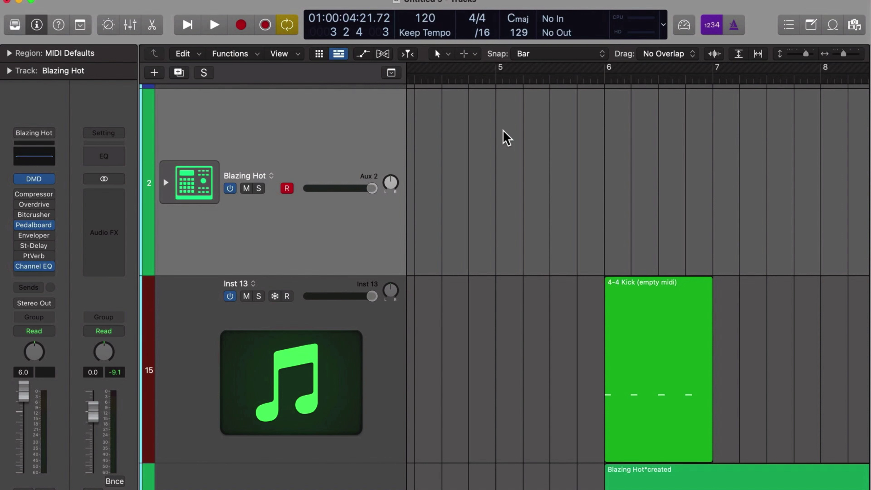
Create a pattern region on track 16 and audition its snare, Hi-Hat and Acoustic Bass rows.
right_click(503, 136)
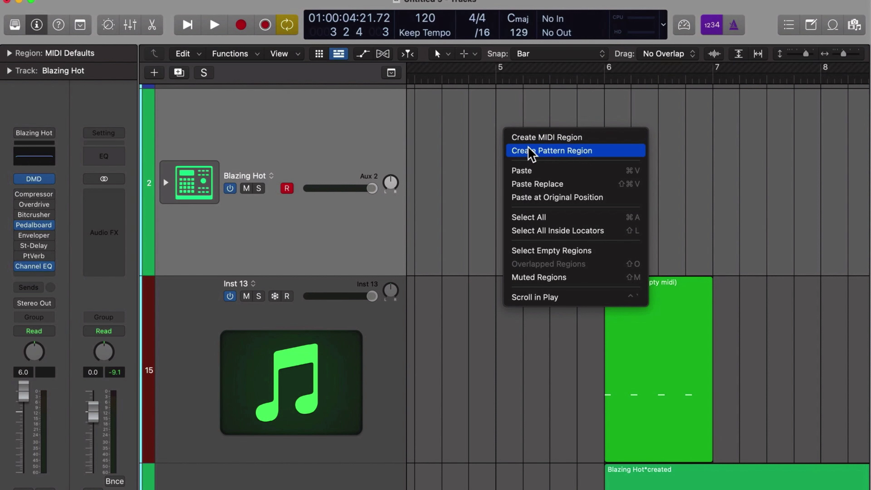
left_click(530, 152)
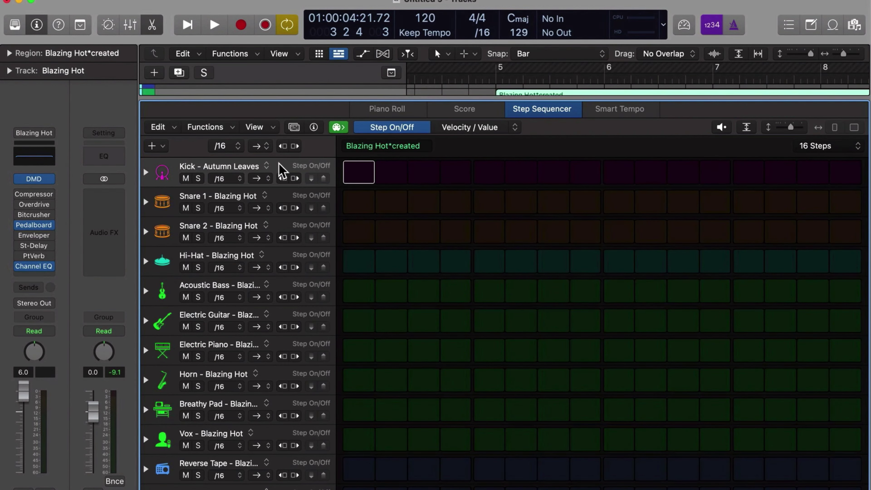
left_click(277, 194)
left_click(279, 226)
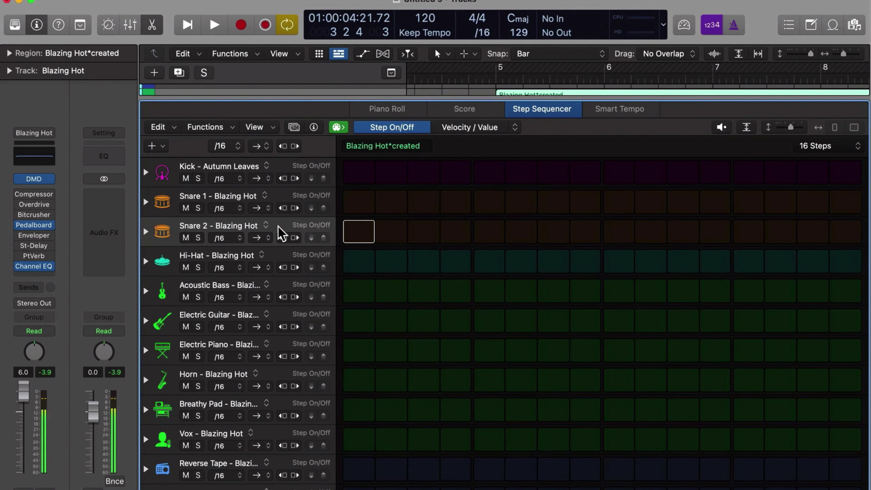
left_click(275, 258)
left_click(271, 286)
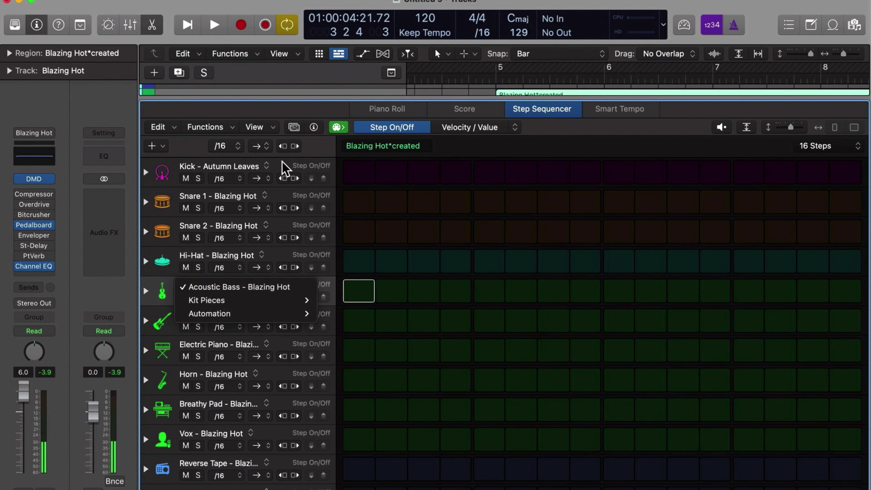
left_click(286, 169)
Switch to the Advanced Machines kit and enable Kick 1 on steps 1, 5, 9 and 13.
key("y")
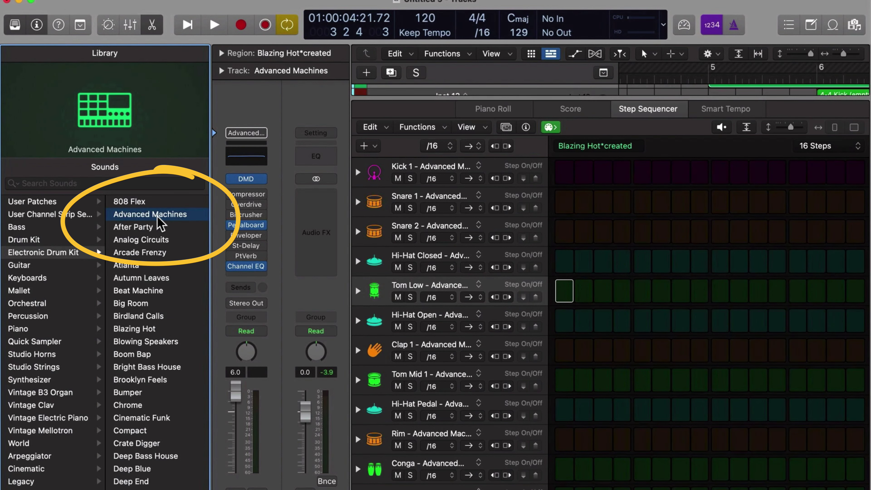
key("y")
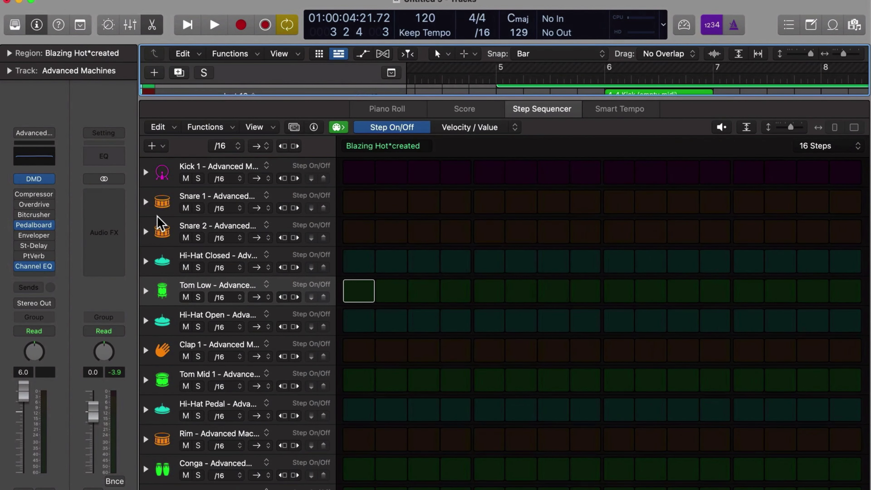
left_click(364, 178)
left_click(492, 179)
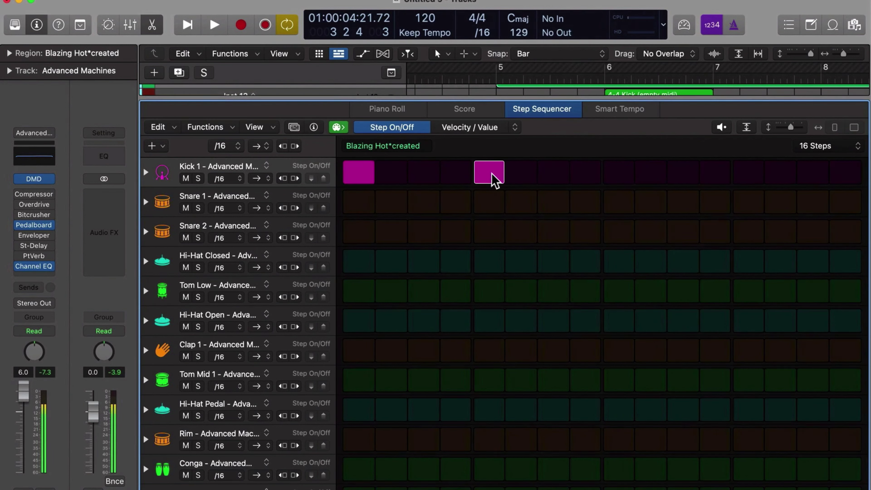
left_click(623, 177)
left_click(754, 175)
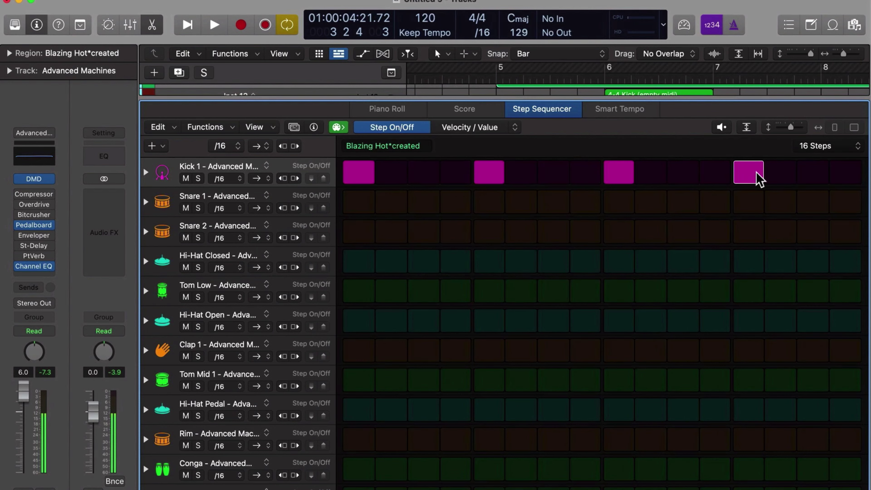
Close the Library, inspector and Step Sequencer, and select track 2, Advanced Machines.
key("y")
key("y")
key("i")
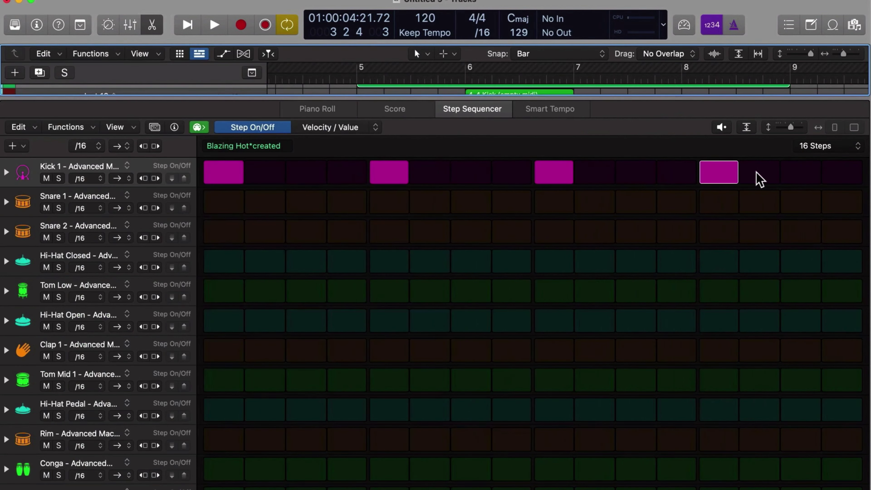
key("e")
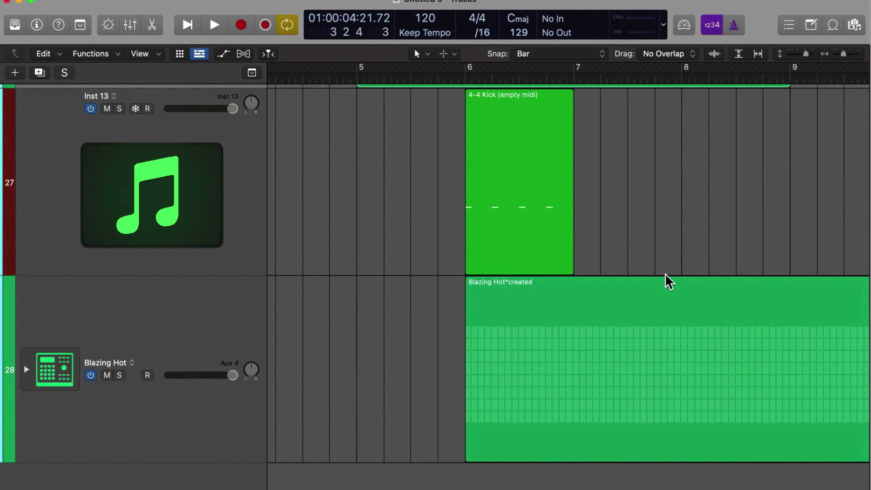
key("Up")
key("Up")
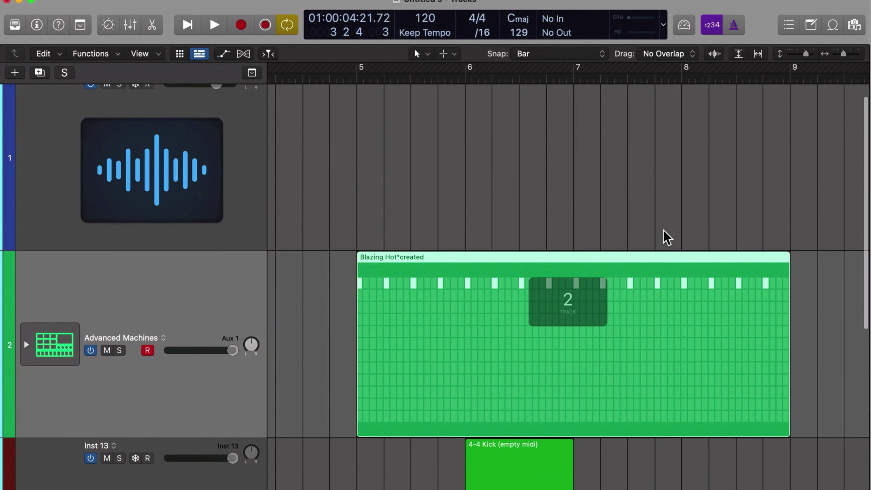
Move the pattern region to start at bar 6, keep it four bars long, and open the Loop Browser.
left_click_drag(544, 343, 639, 379)
key("super+Left")
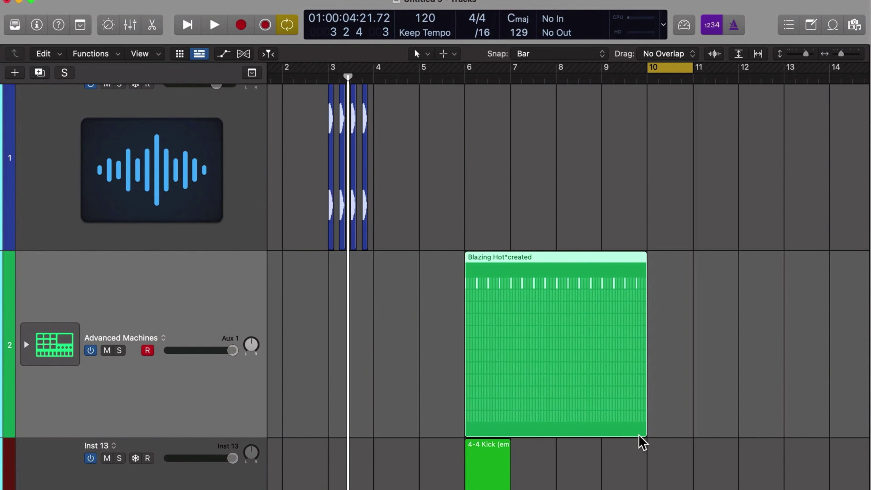
left_click_drag(642, 433, 642, 433)
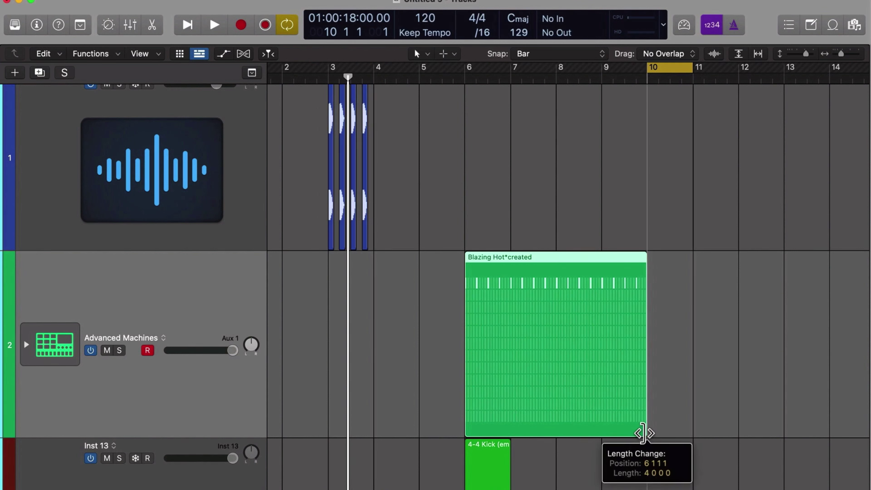
left_click_drag(643, 433, 642, 433)
key("o")
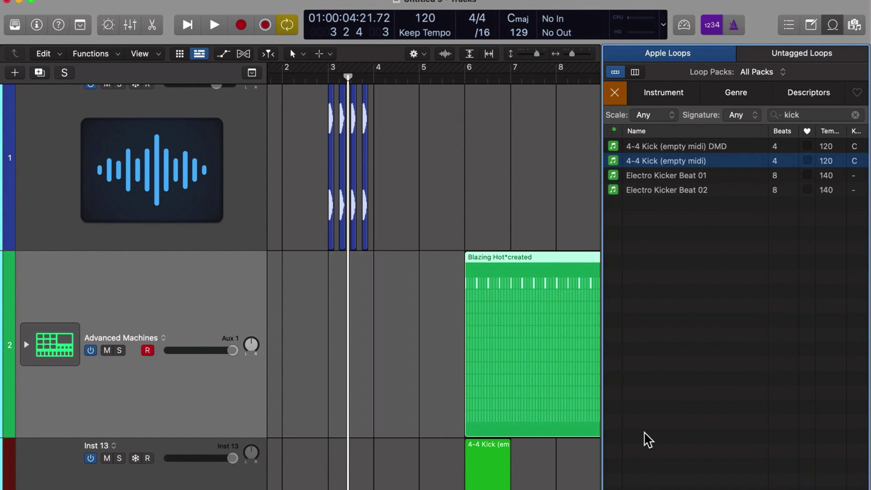
scroll(535, 345, "right", 5)
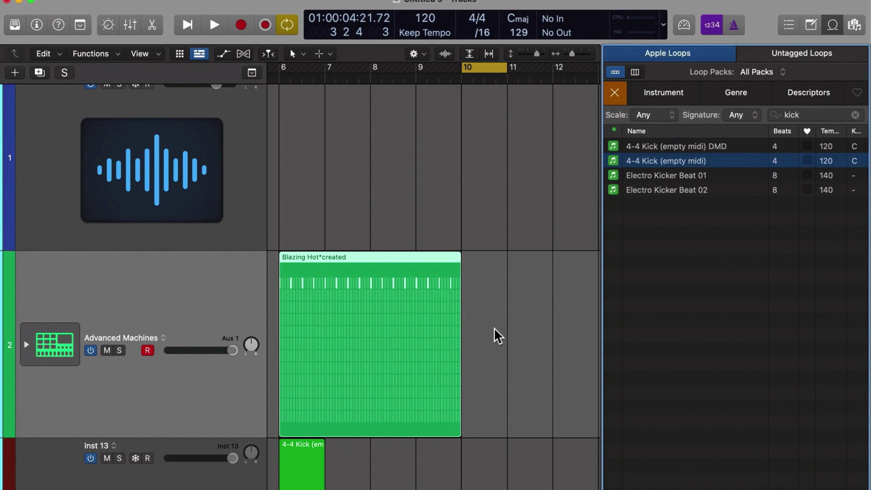
Turn off cycle and create Apple Loop '4/4 Pattern Region' from the region with scale Any.
key("c")
left_click_drag(410, 354, 686, 221)
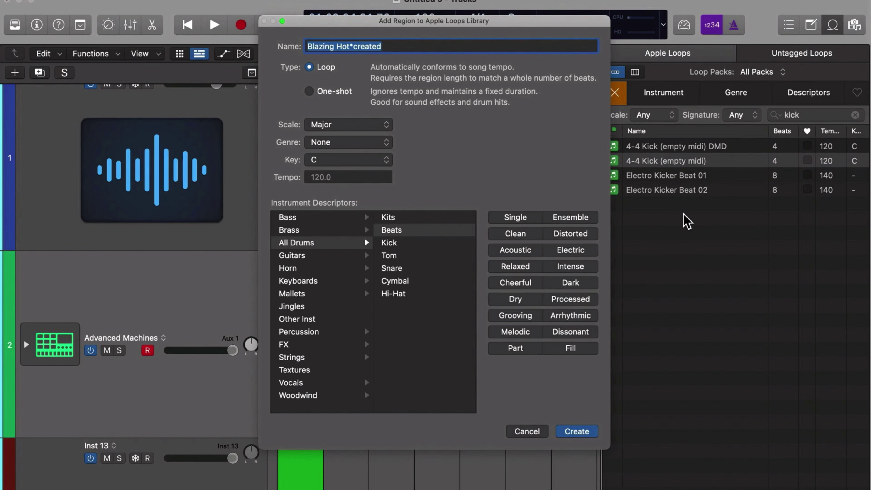
type("4/4 ")
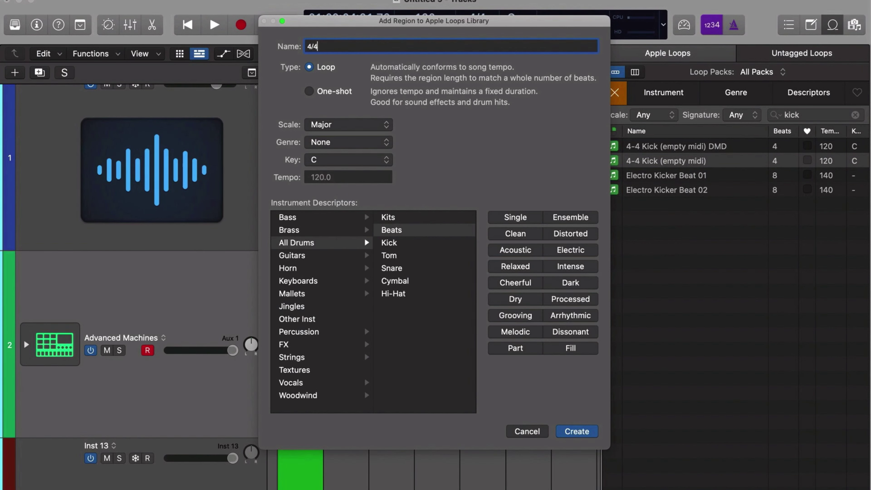
type("Pattern Region")
left_click(349, 125)
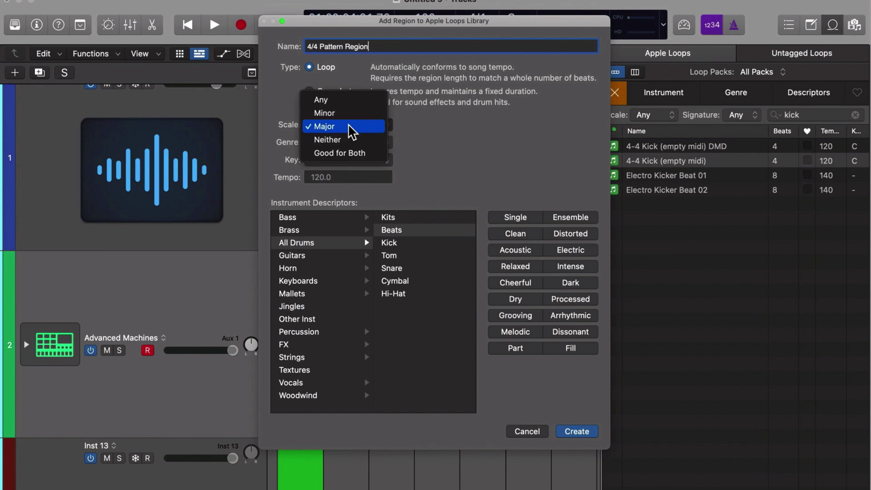
left_click(352, 100)
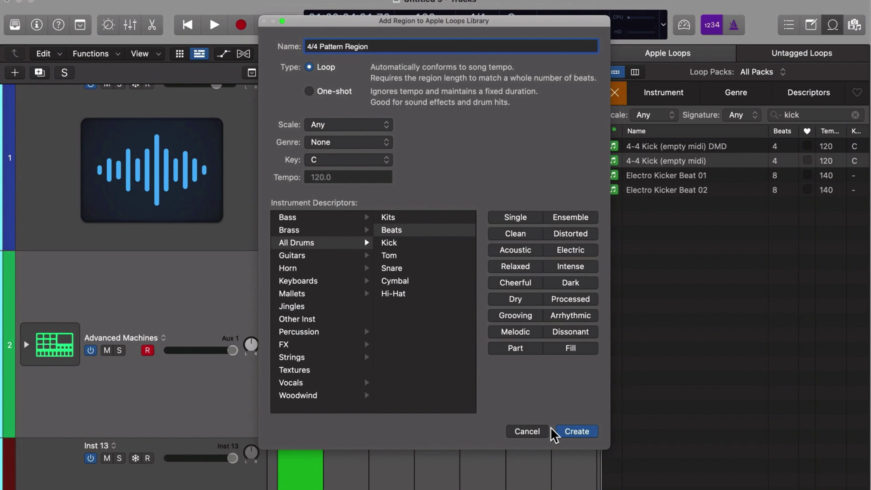
left_click(579, 433)
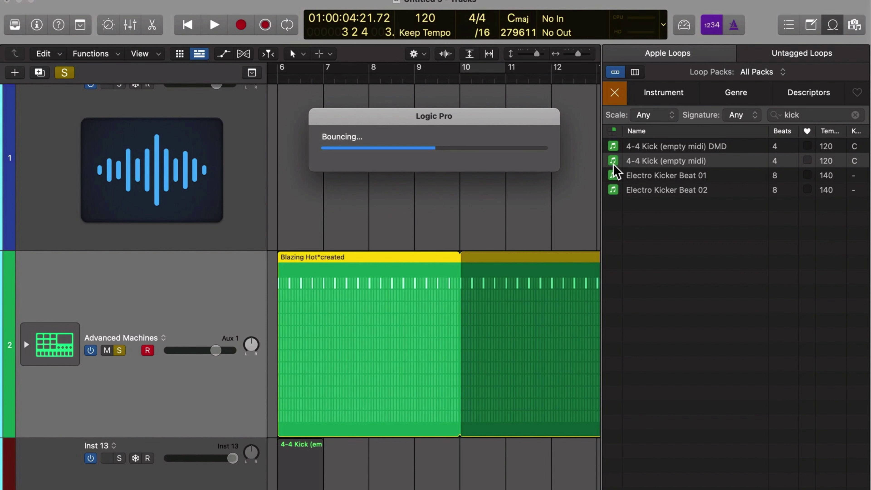
Filter the loop browser to Pattern Loops only, excluding Software Instrument Loops.
left_click(613, 132)
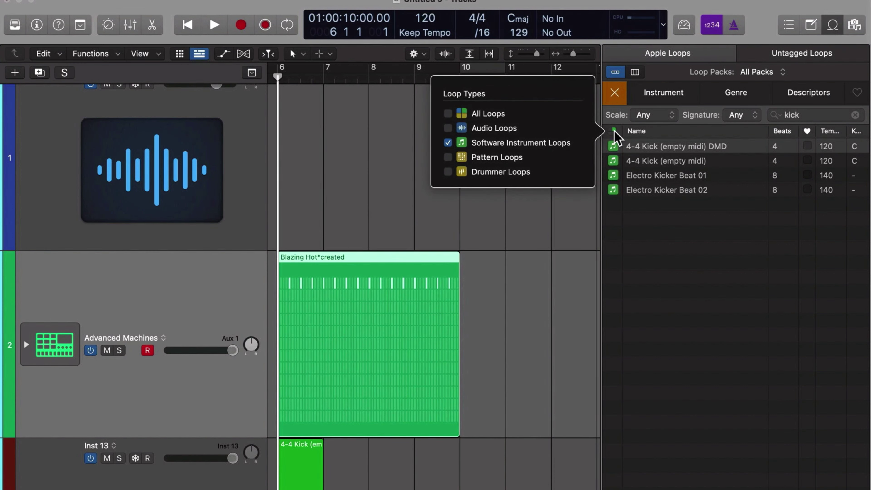
left_click(484, 159)
left_click(483, 147)
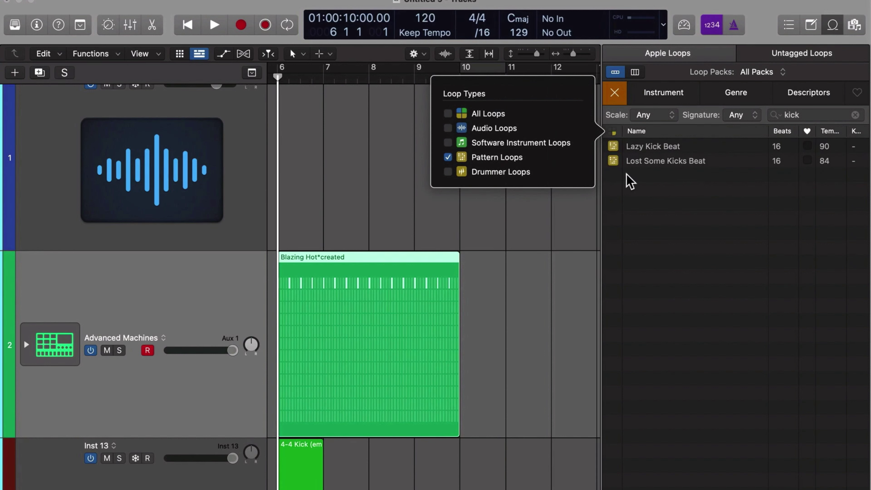
left_click(705, 204)
Replace the kick search term with 'pattern' to find the 4-4 Pattern Region loop.
left_click(803, 119)
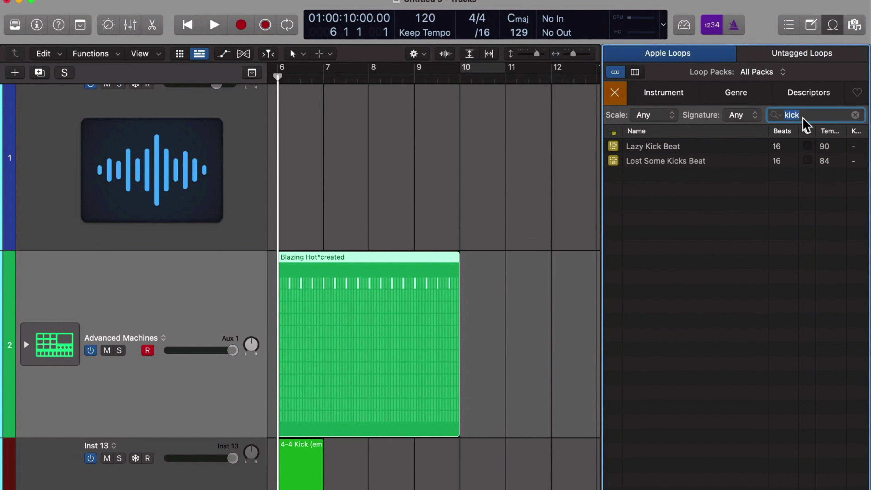
type("pattern")
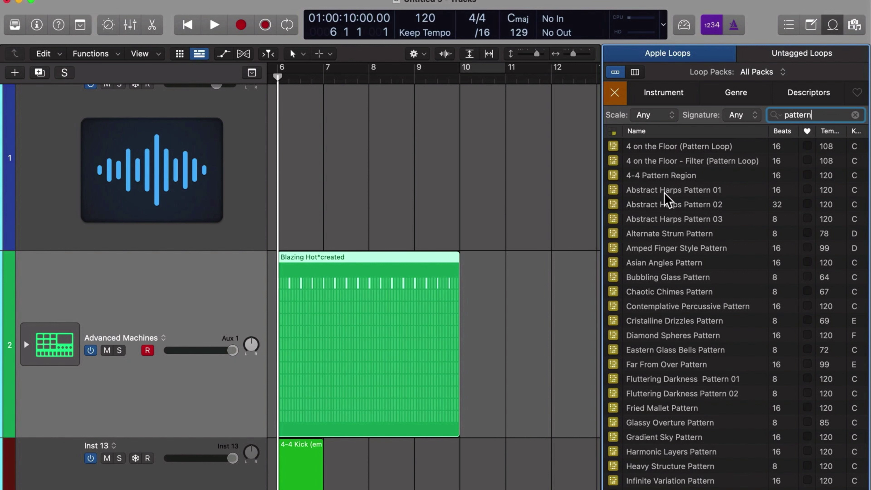
scroll(665, 195, "up", 1)
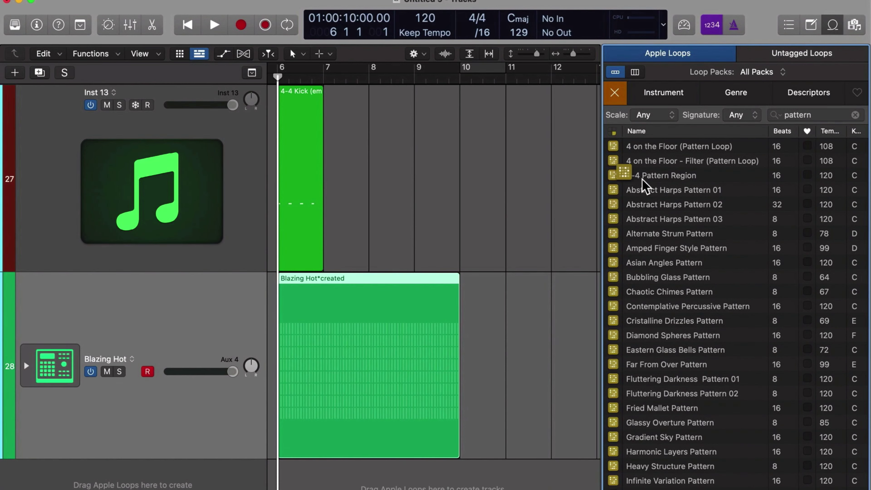
Place the 4-4 Pattern Region loop on a new track, then inspect and zoom to it.
left_click_drag(660, 175, 506, 485)
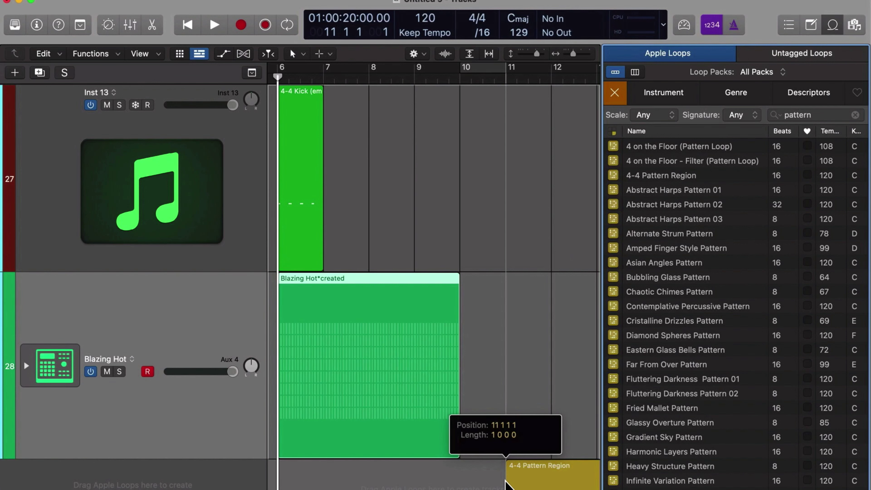
left_click_drag(506, 485, 505, 484)
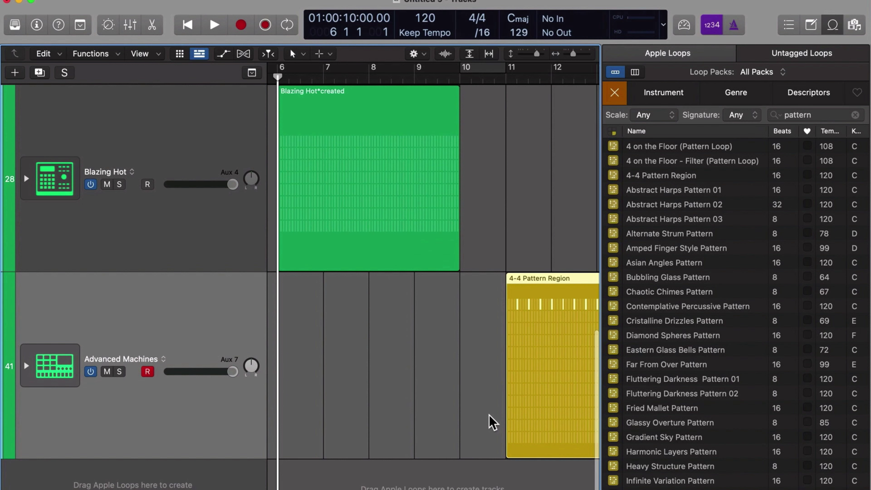
key("super+Left")
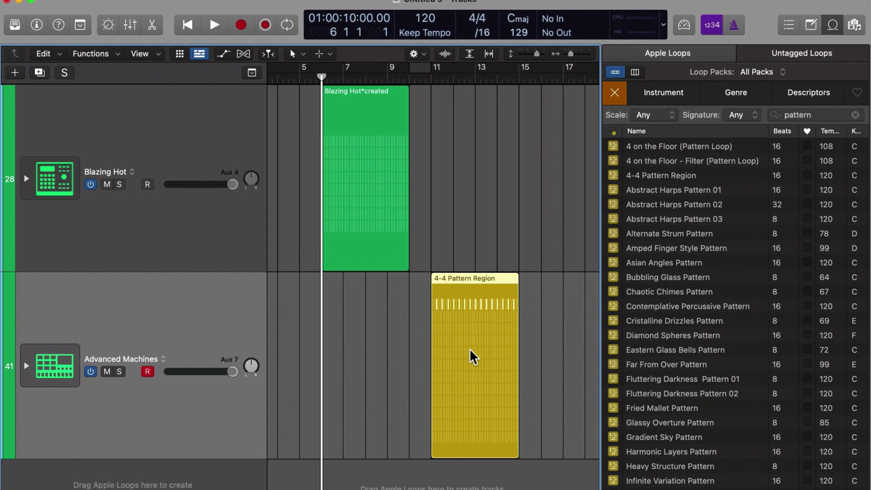
key("i")
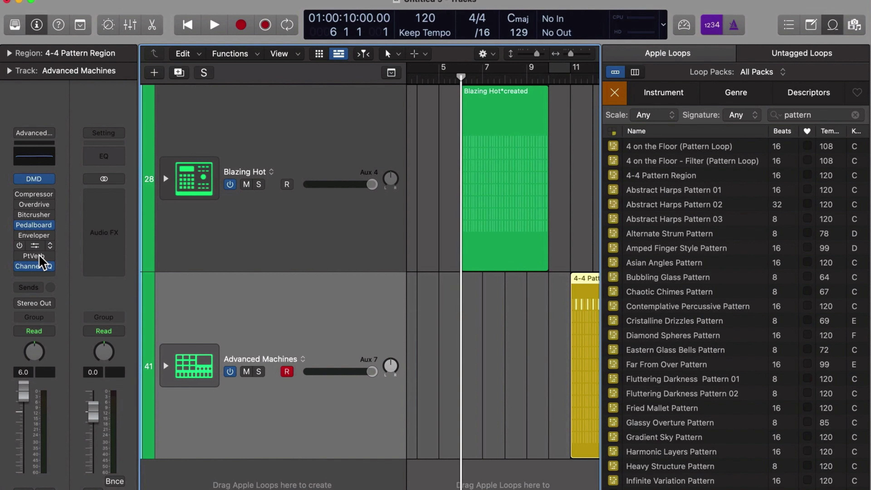
left_click(445, 389)
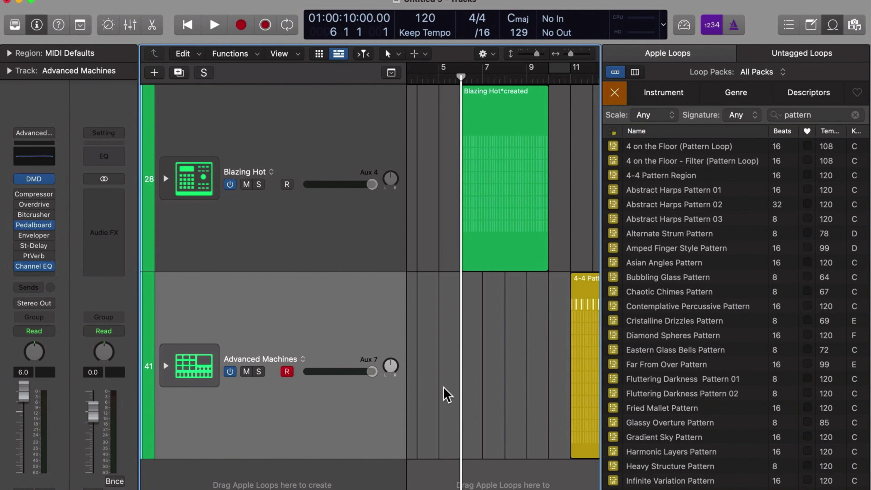
key("super+Left")
key("super+Left")
left_click(516, 357)
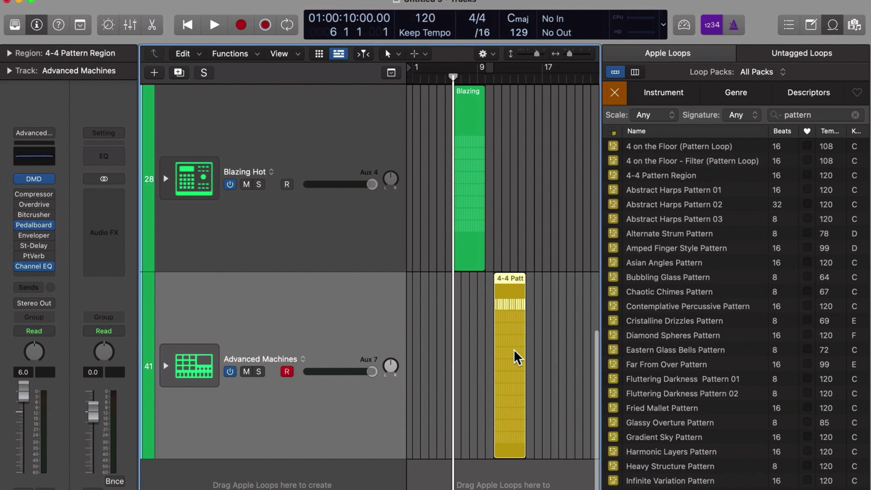
key("z")
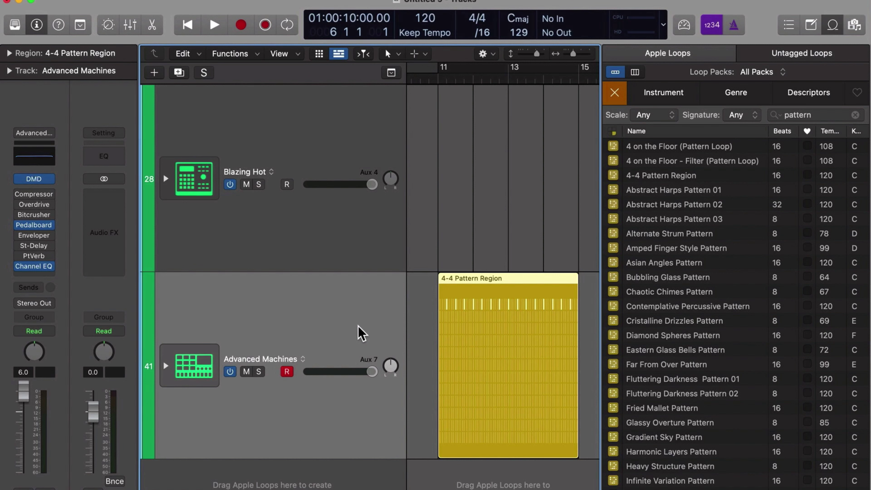
Delete the 4-4 Pattern Region and its empty Advanced Machines track, then call up New Tracks options.
key("BackSpace")
key("super+BackSpace")
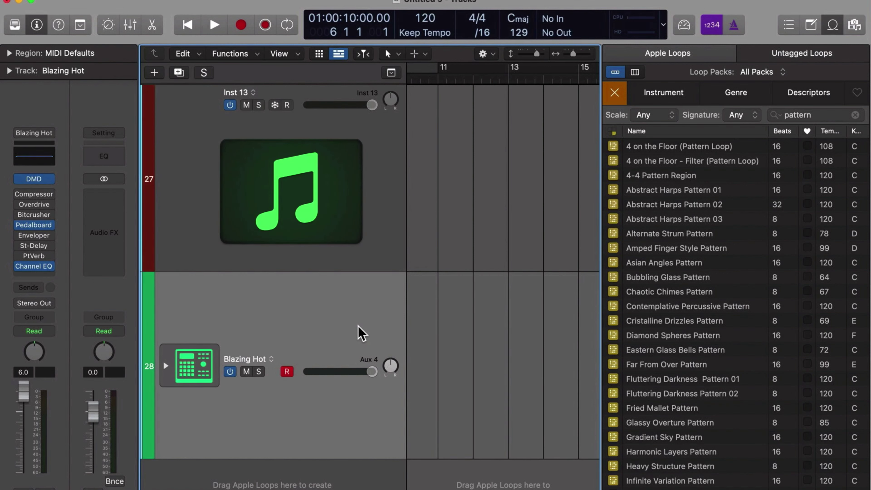
key("super+z")
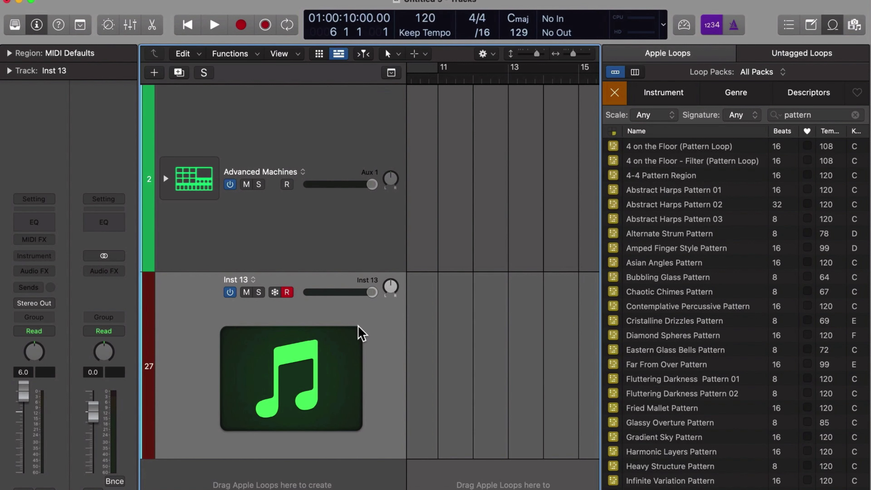
key("alt+super+n")
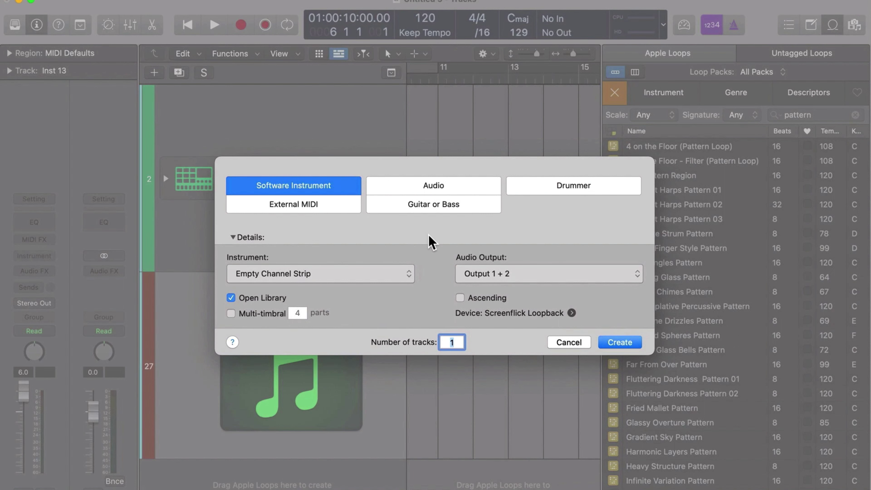
Create a Drummer track with the genre kept at Songwriter.
left_click(540, 190)
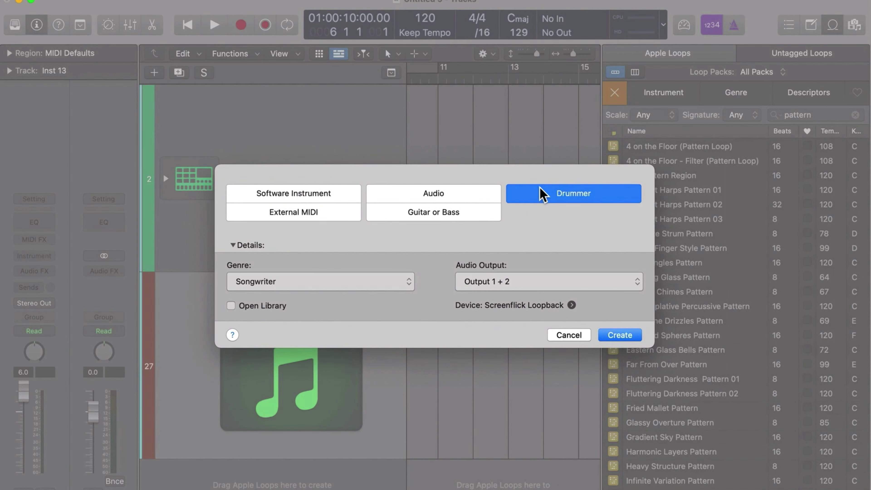
left_click(356, 288)
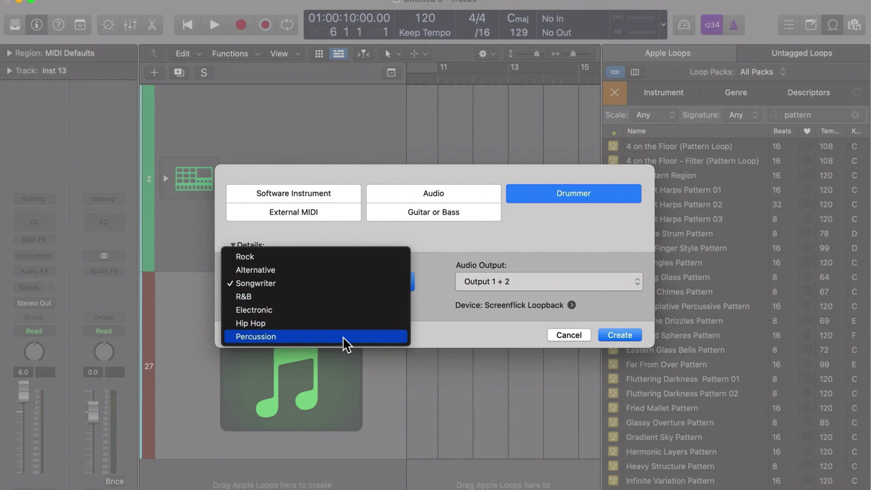
left_click(483, 254)
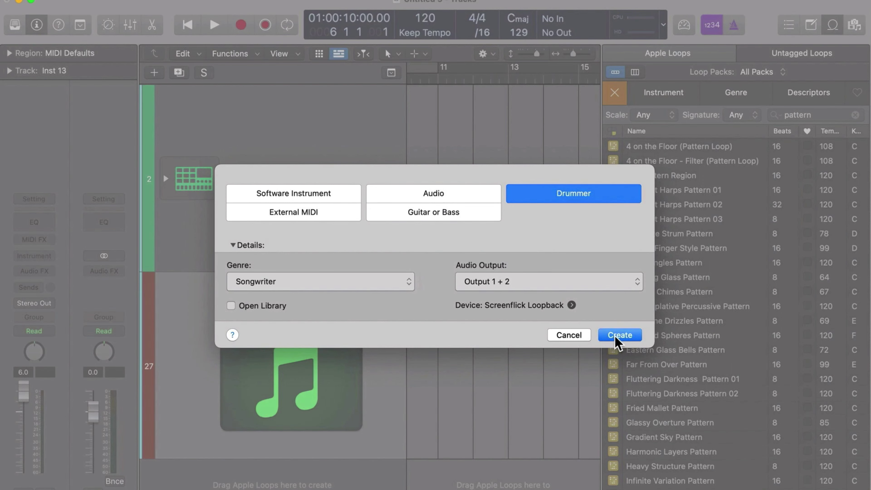
left_click(620, 335)
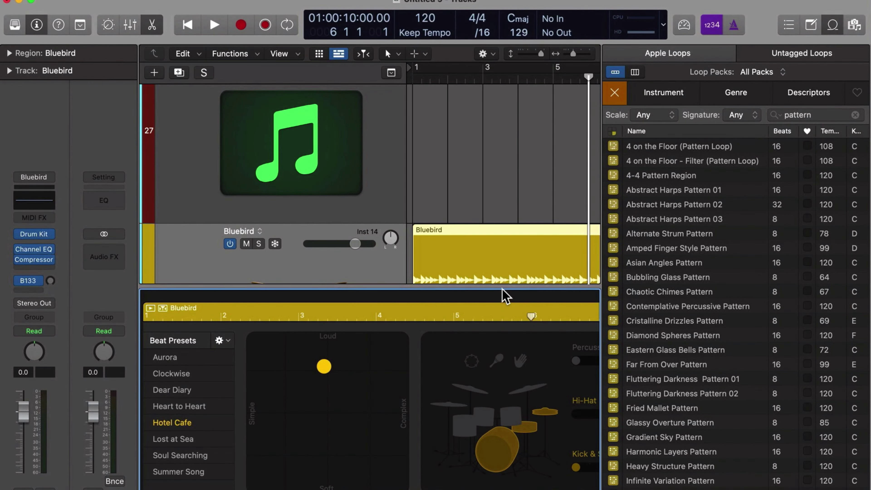
Switch off the hi-hat in the Bluebird drummer pattern, with the Loop Browser hidden meanwhile.
key("o")
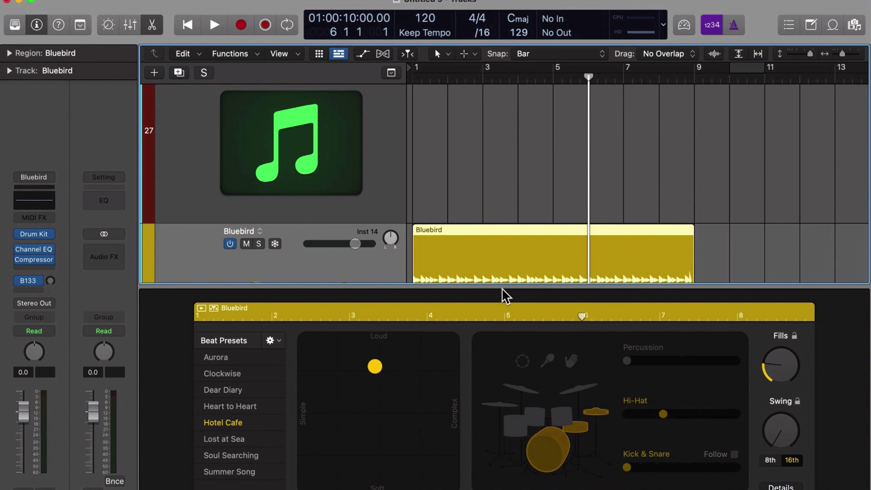
scroll(500, 190, "down", 3)
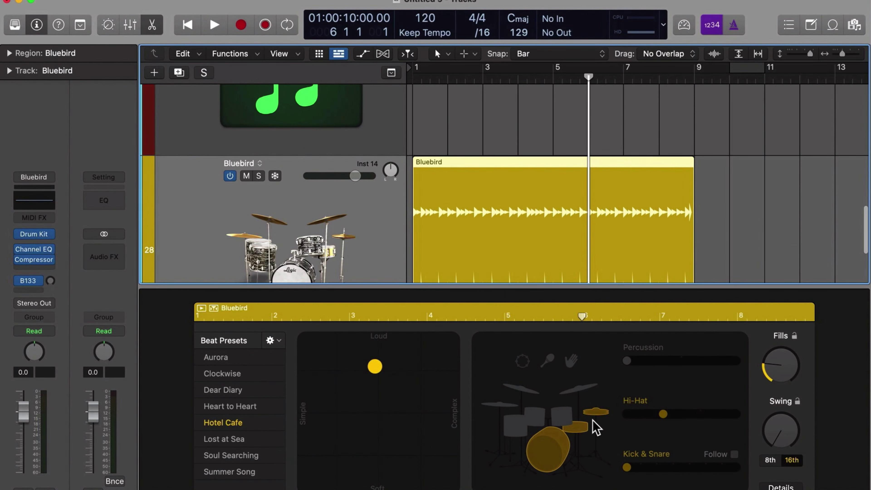
left_click(597, 413)
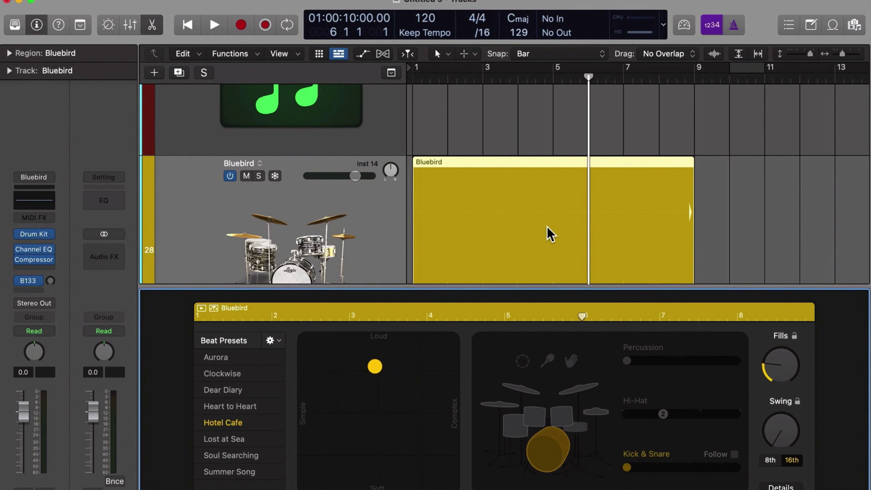
scroll(549, 233, "down", 2)
scroll(550, 235, "up", 5)
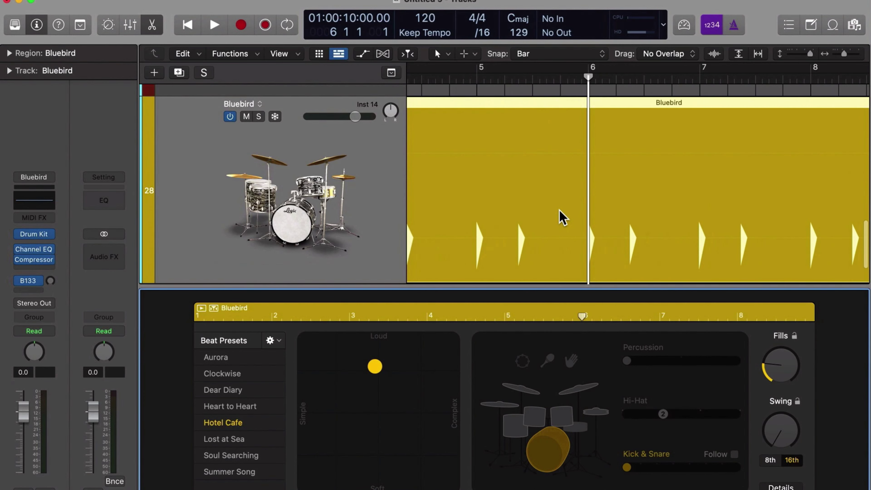
scroll(562, 218, "down", 5)
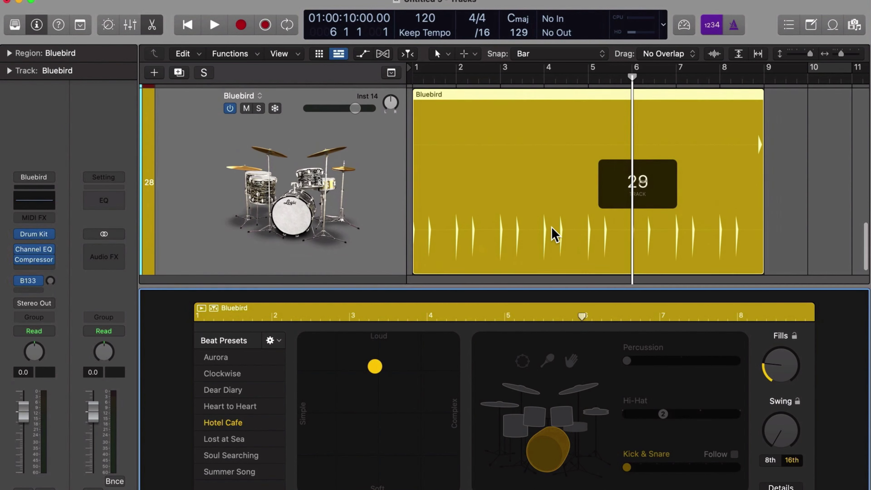
key("o")
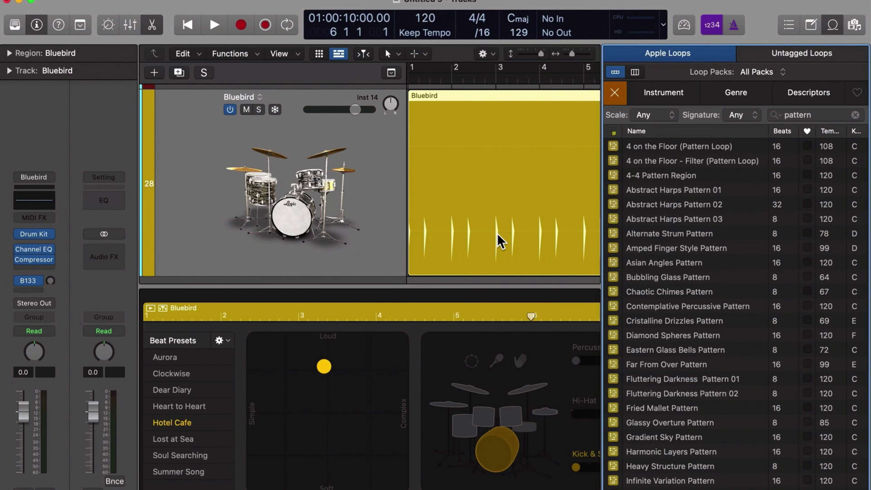
Save the Bluebird region as Apple Loop 'Drummer Loop 4/4 Kick', moving all tracks to start at bar 1.
left_click_drag(498, 235, 676, 247)
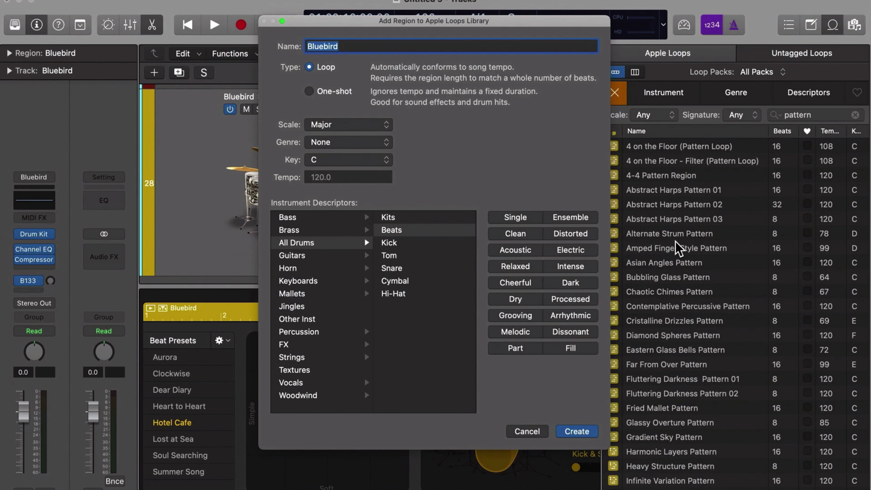
type("Dr")
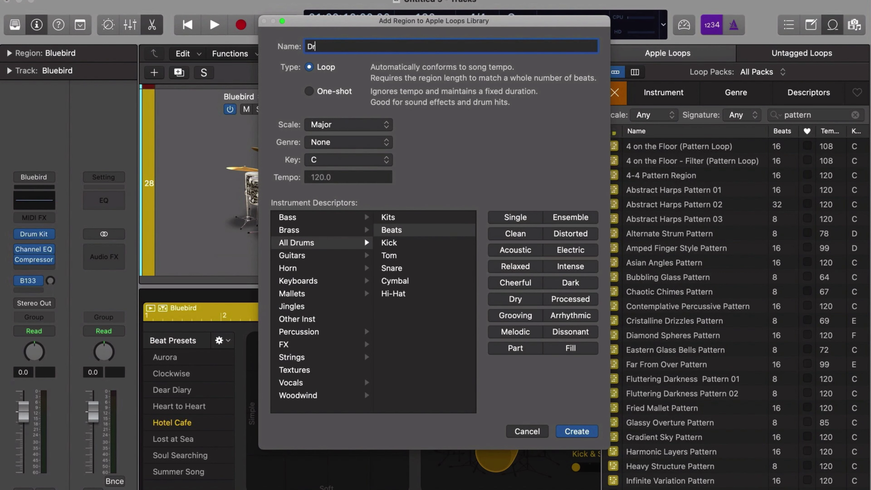
type("ummer Loop 4/4 Kick")
key("super+a")
left_click(580, 432)
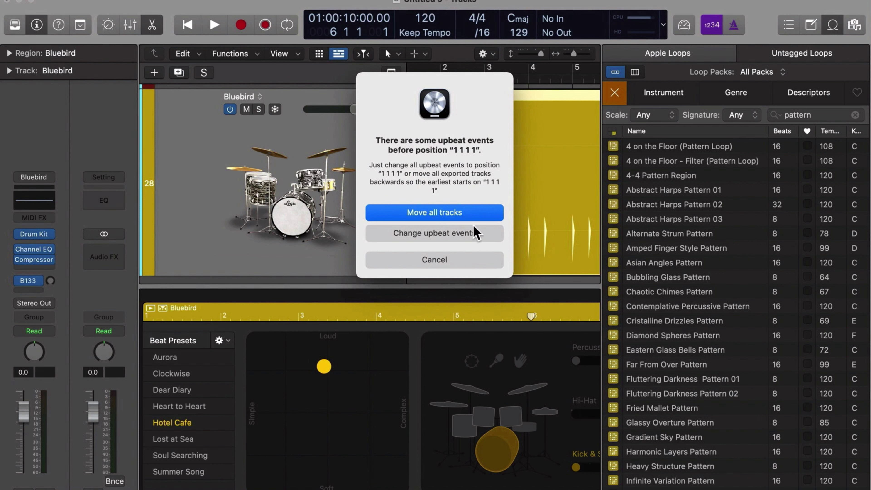
left_click(465, 217)
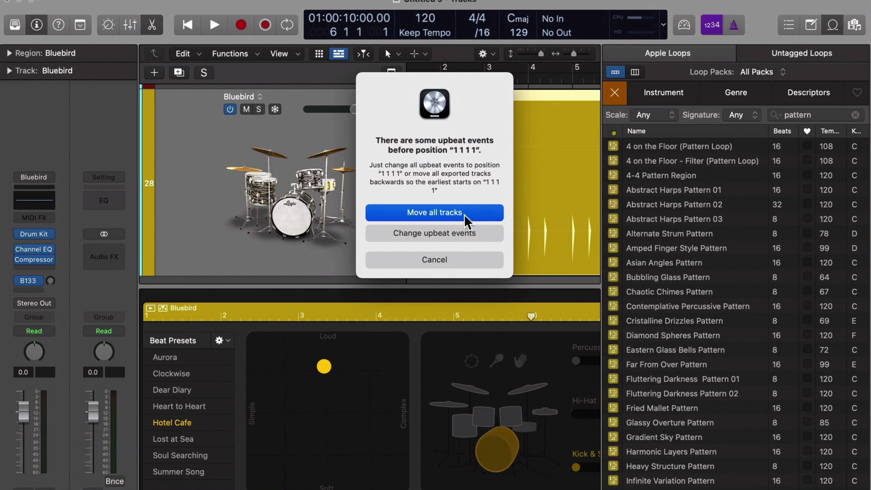
left_click(466, 216)
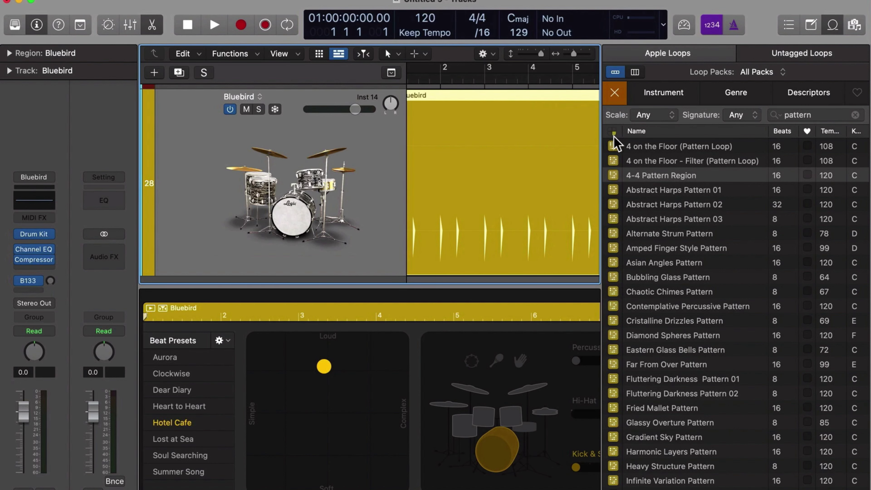
Search the Loop Browser for '4' and drop Drummer Loop 4-4 Kick onto a new track.
key("super+f")
type("4")
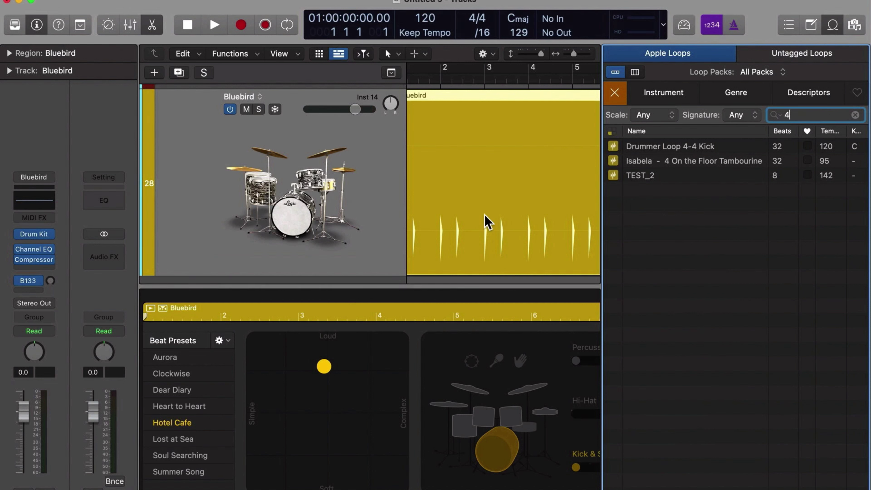
scroll(487, 221, "down", 3)
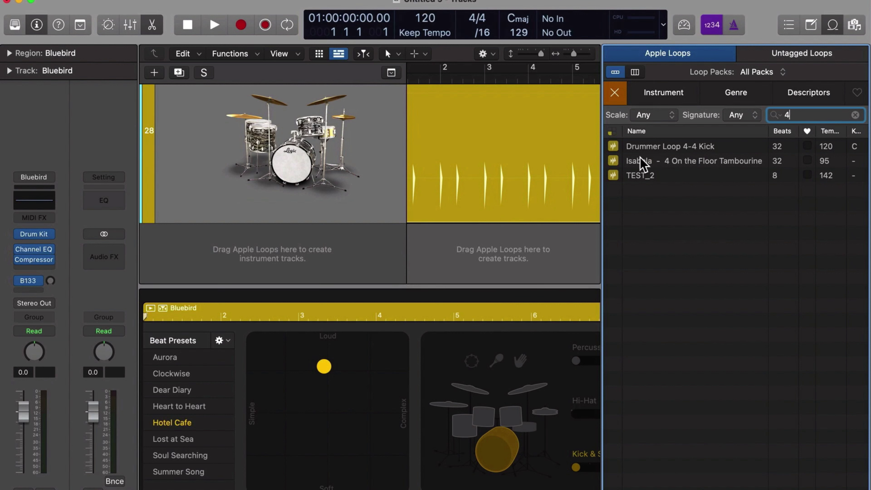
type("e")
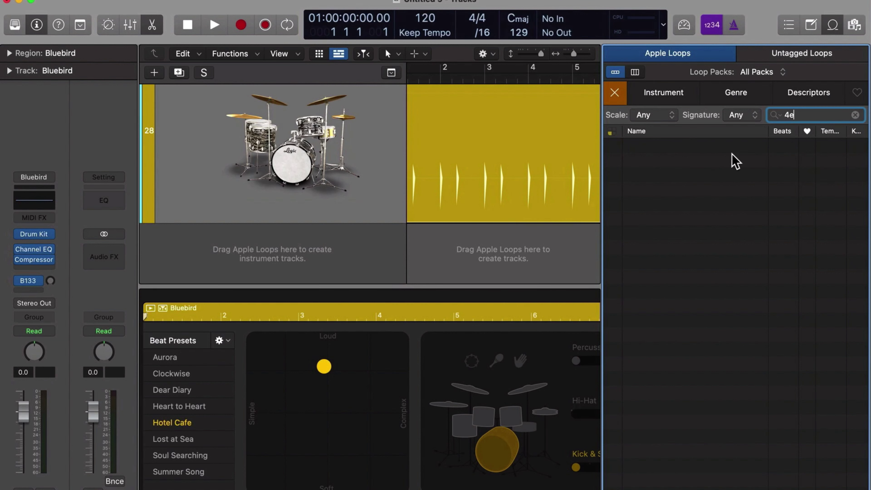
key("BackSpace")
left_click_drag(679, 147, 514, 271)
Hide the Loop Browser, Drummer Editor and Inspector, and move the Drummer Loop 4-4 Kick region toward the song start.
left_click(500, 247)
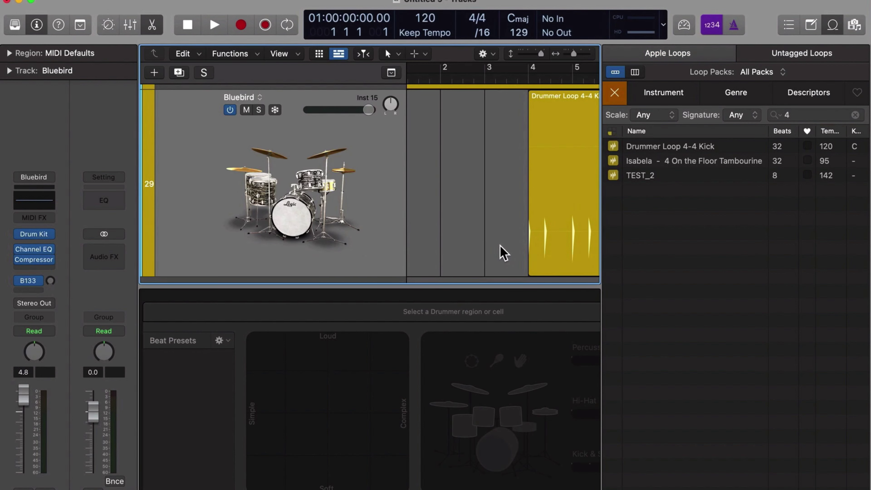
key("o")
key("e")
key("i")
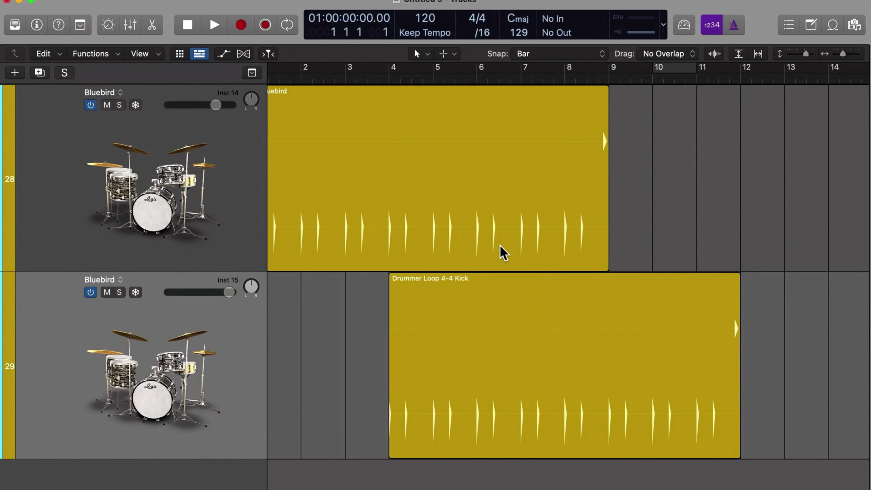
scroll(506, 407, "left", 1)
left_click_drag(575, 408, 450, 418)
Scroll the Logic Pro tracks area back up.
scroll(451, 418, "up", 2)
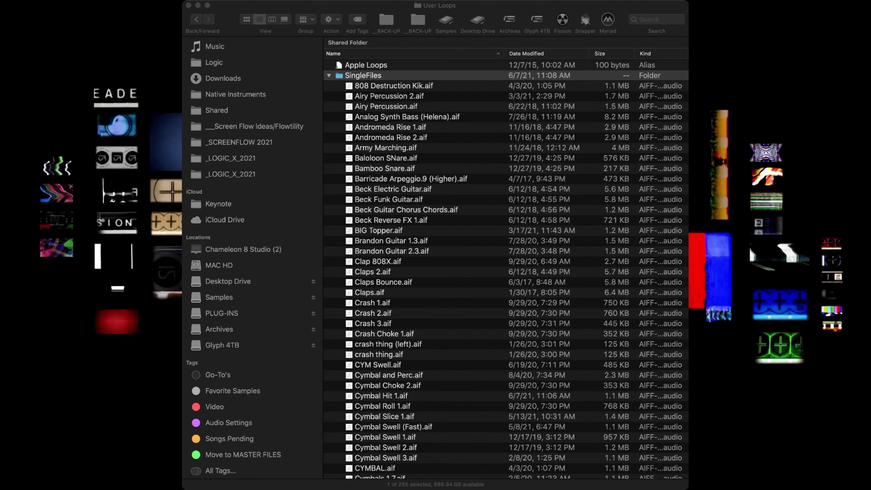
scroll(506, 269, "down", 10)
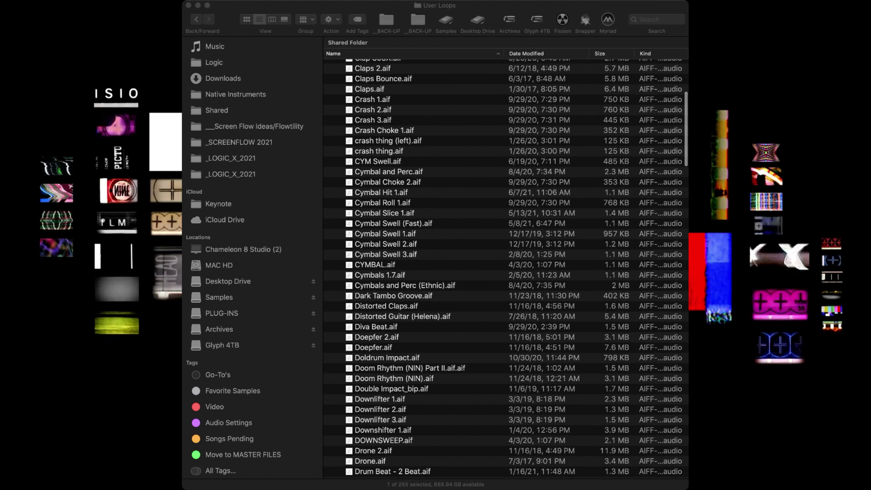
scroll(506, 270, "down", 9)
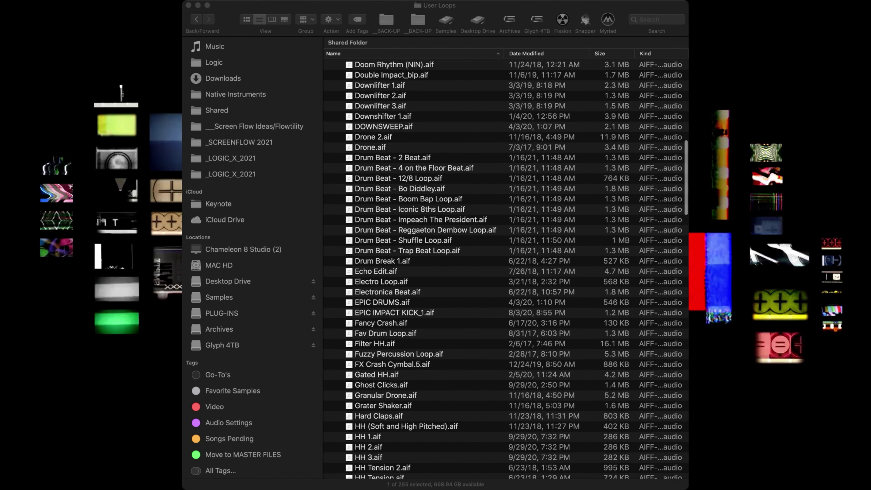
scroll(506, 269, "down", 2)
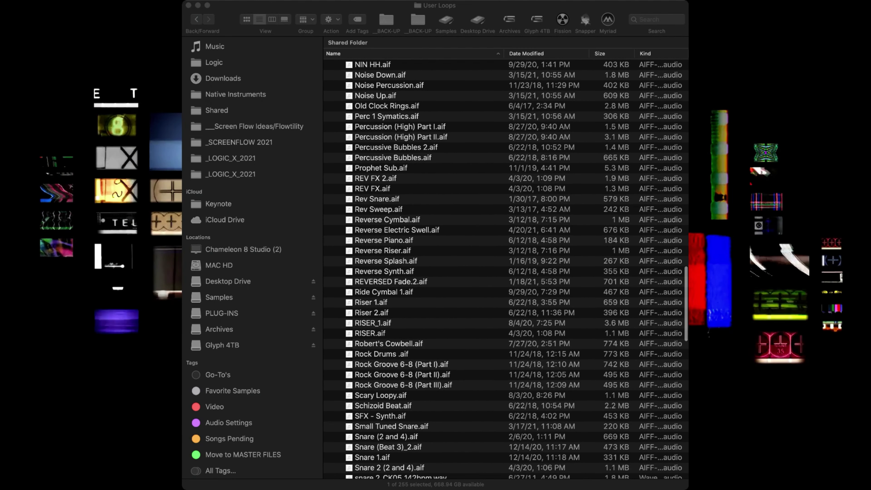
key("super+Tab")
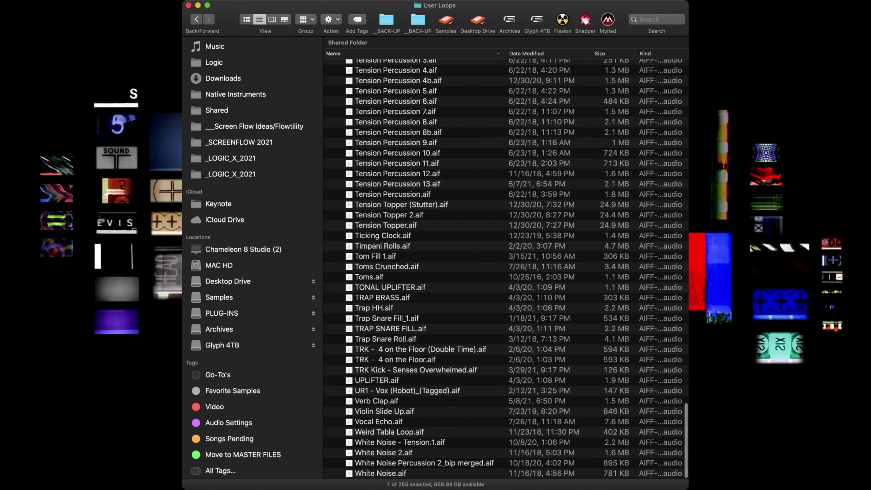
scroll(506, 269, "up", 10)
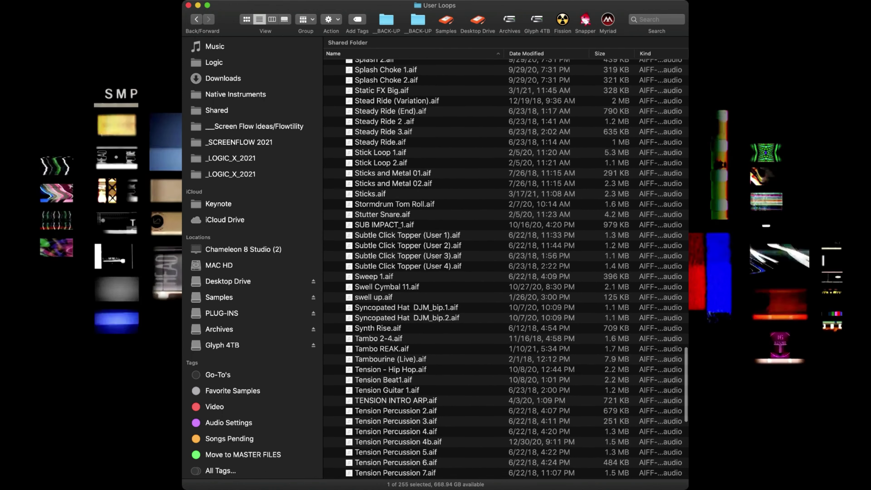
scroll(506, 269, "up", 10)
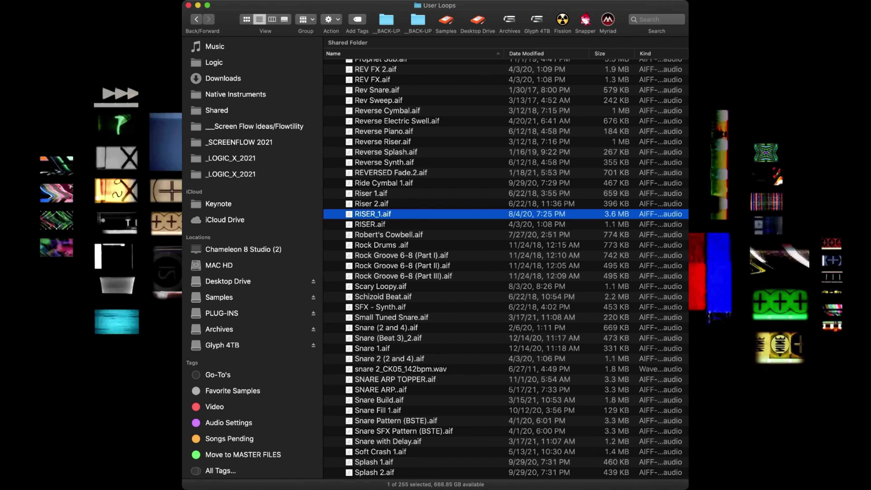
Show the SingleFiles folder's details: 533.2 MB across 254 items.
key("super+w")
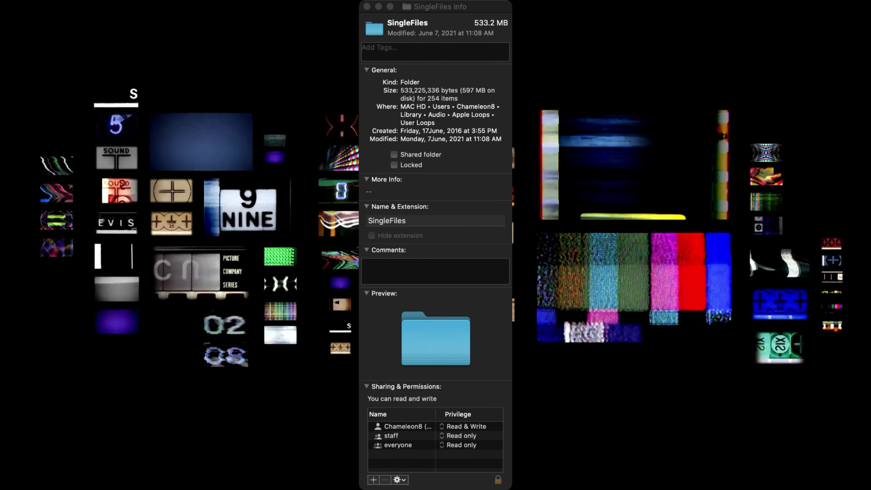